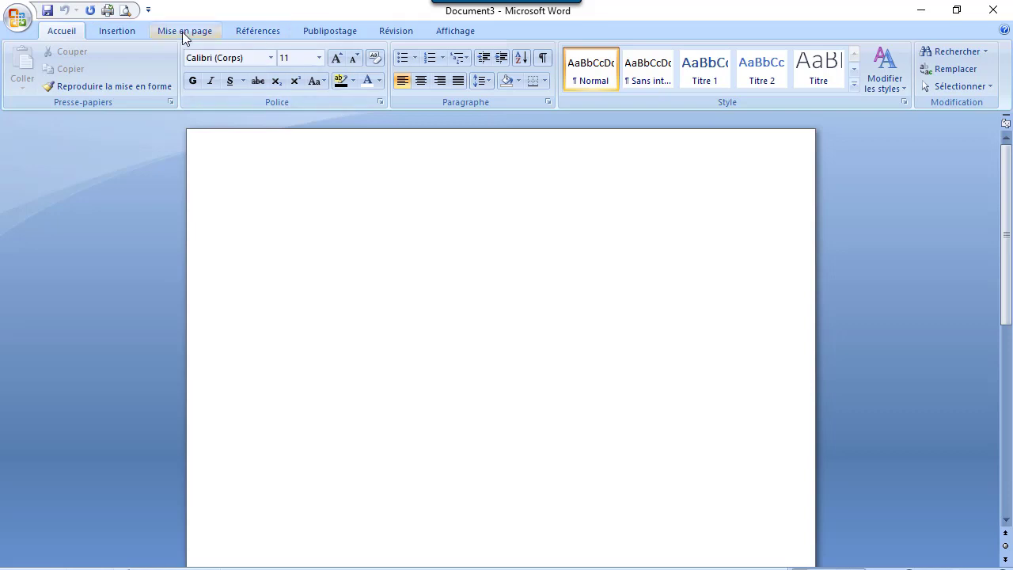
- Preview the blank document at page width, two pages and one page, and return the zoom to 100%
left_click(443, 30)
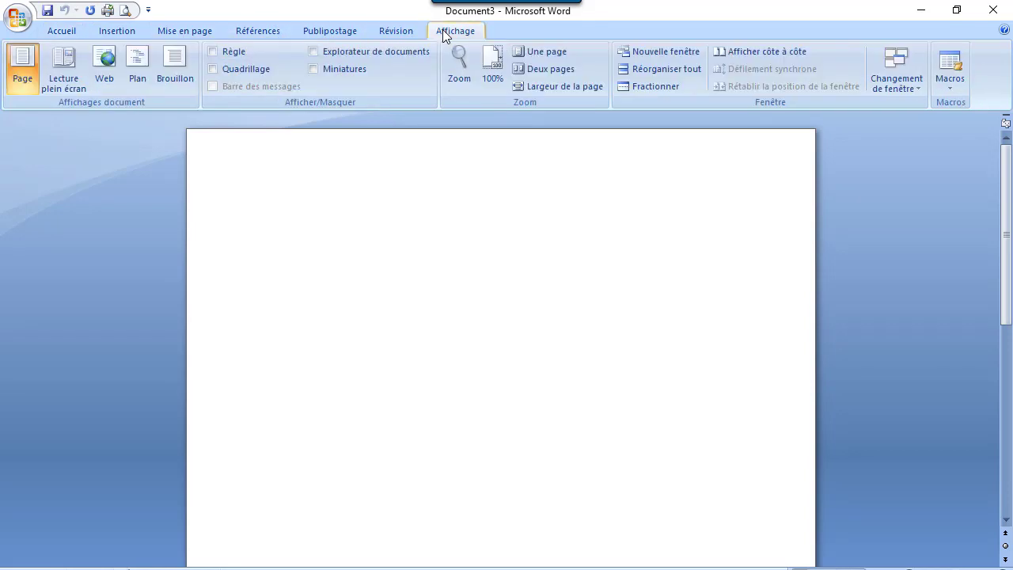
left_click(559, 86)
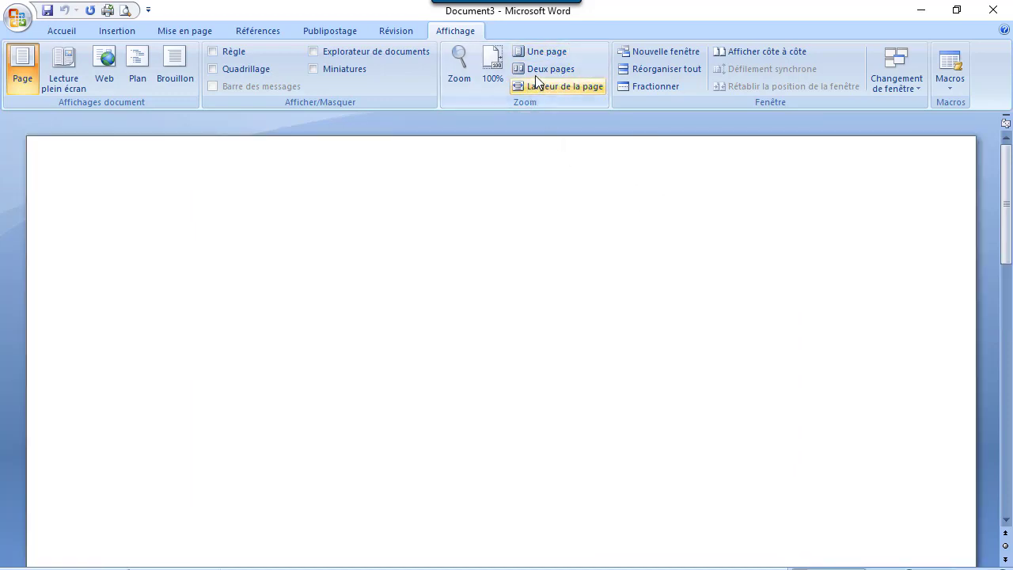
left_click(536, 70)
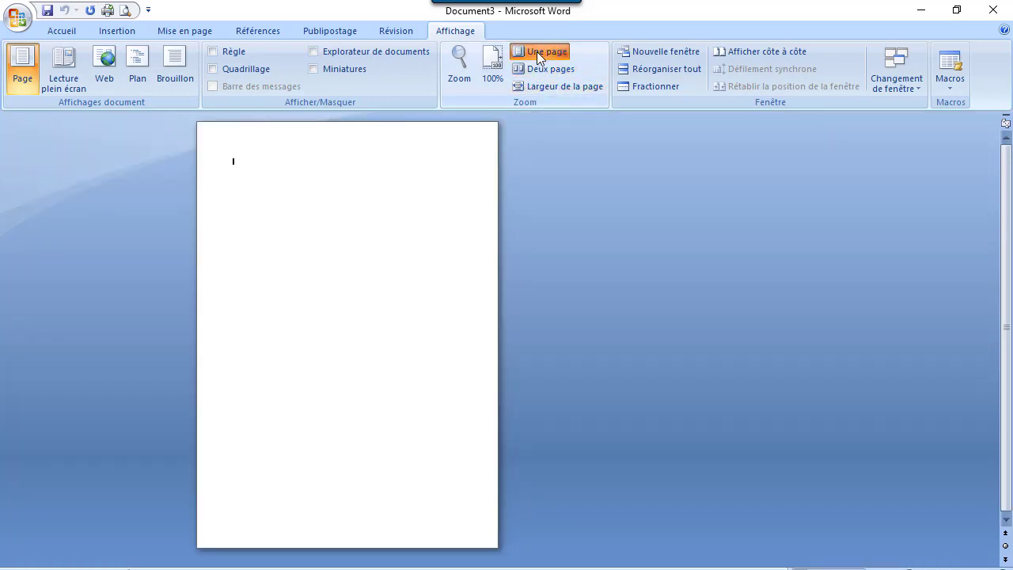
left_click(537, 52)
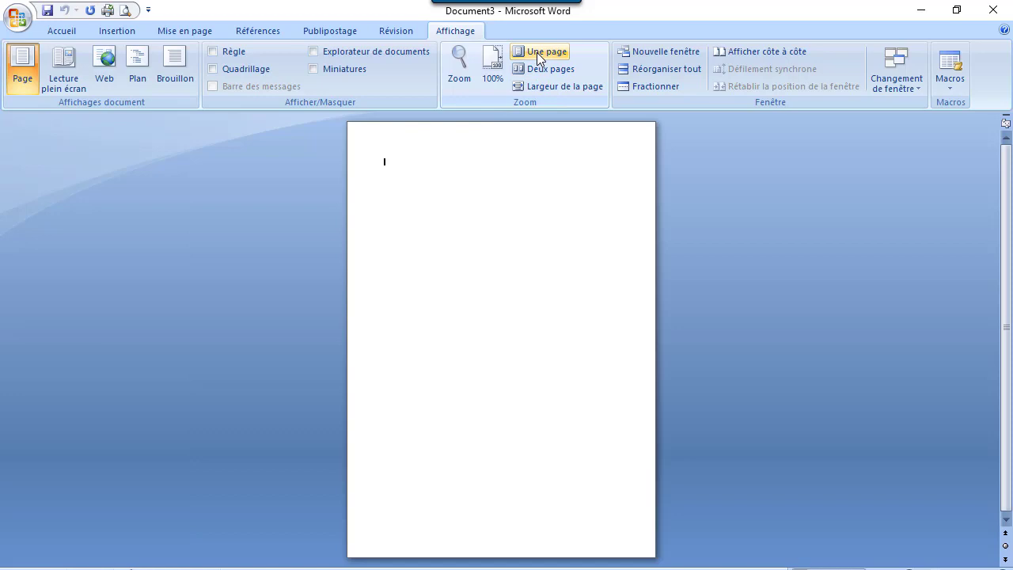
left_click(498, 62)
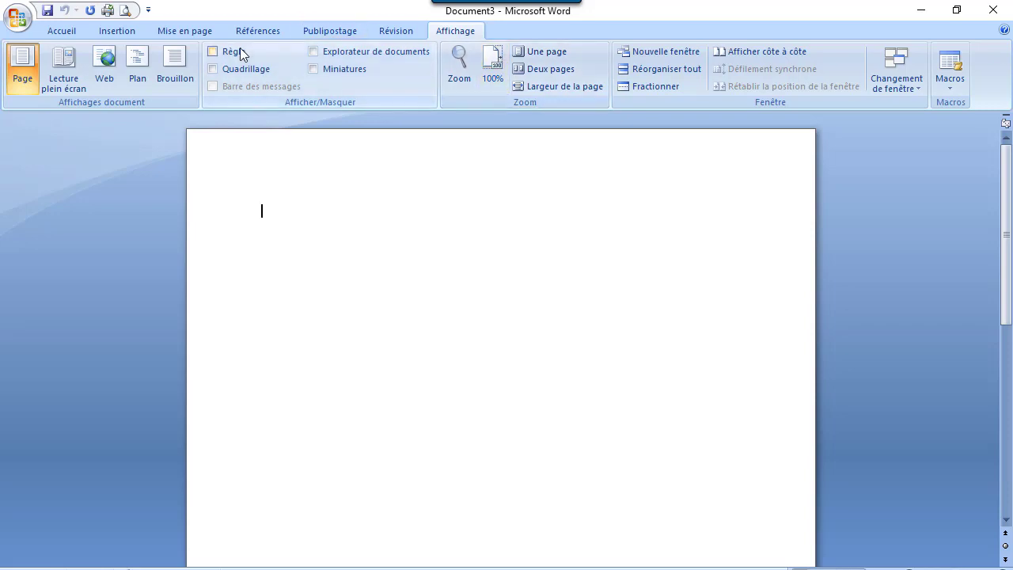
- Turn on the ruler display around the document page
left_click(219, 50)
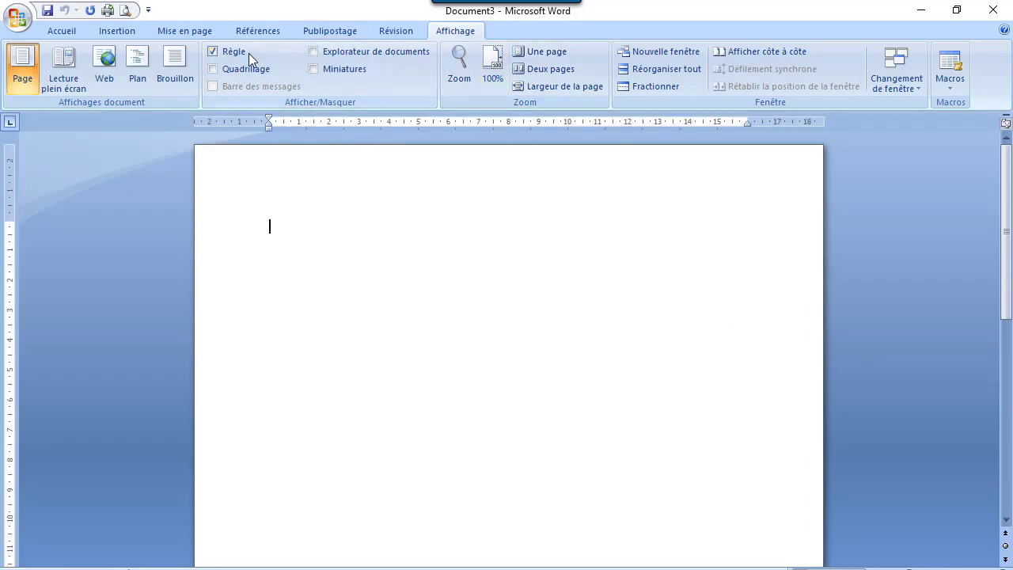
left_click(221, 53)
left_click(216, 52)
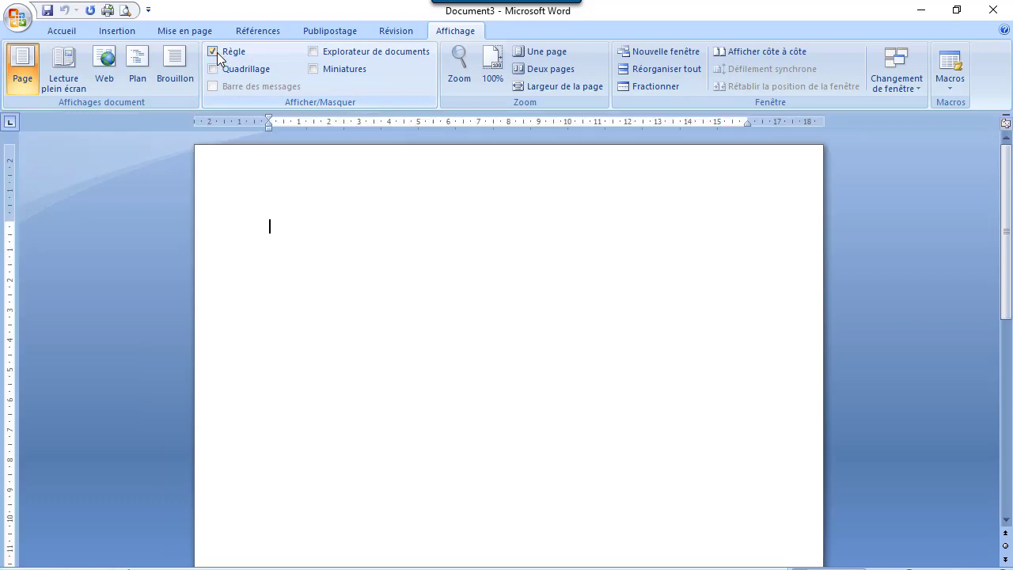
left_click(218, 53)
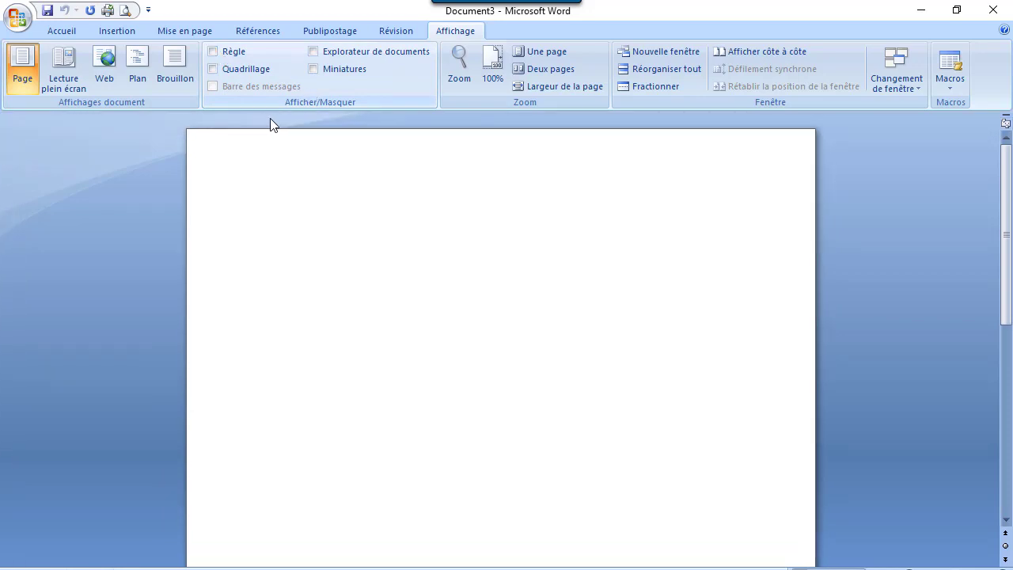
left_click(228, 51)
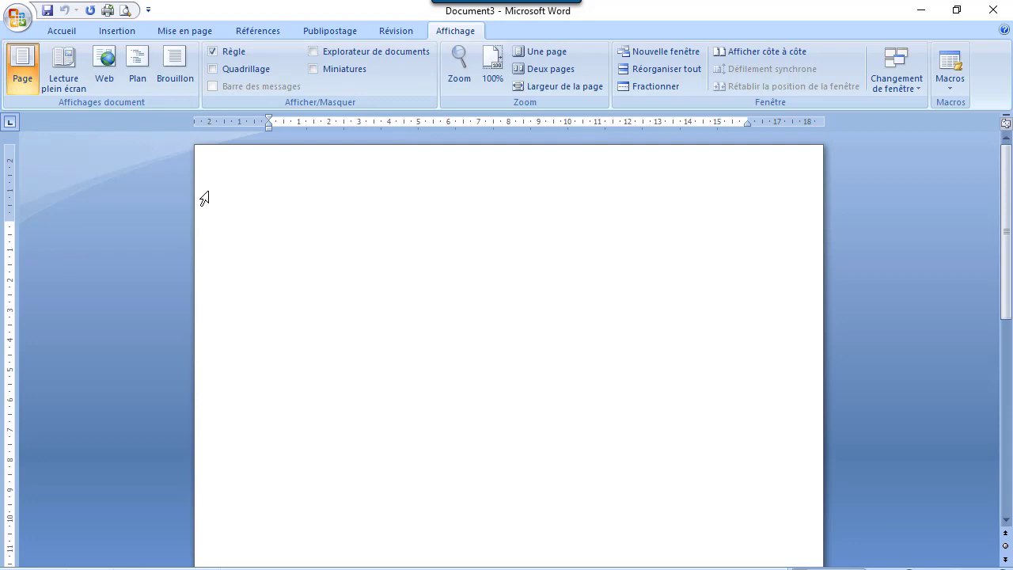
- Insert a page break at the start of the blank document and return to the first page
left_click(116, 31)
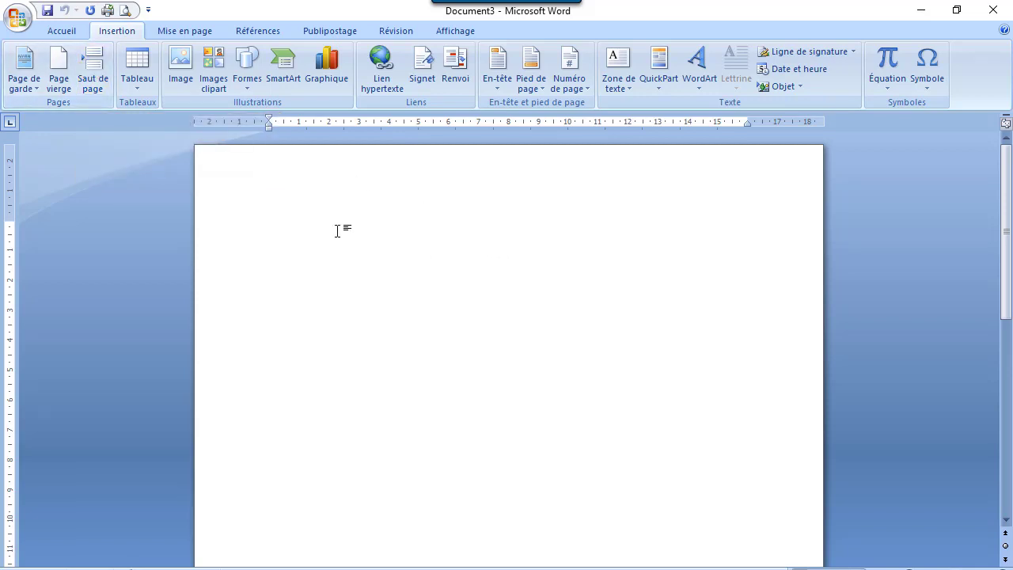
left_click(99, 69)
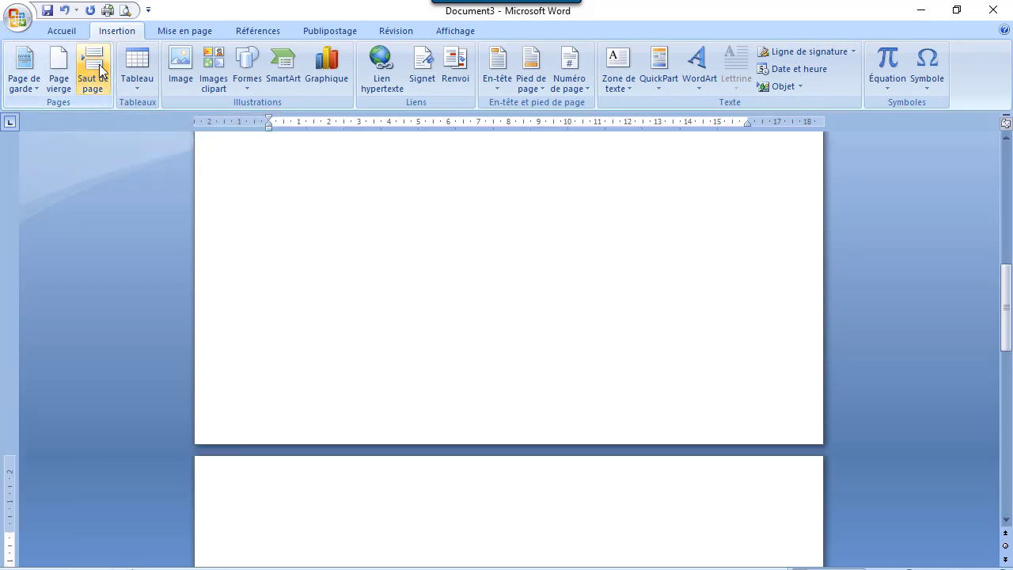
left_click_drag(1008, 315, 1007, 194)
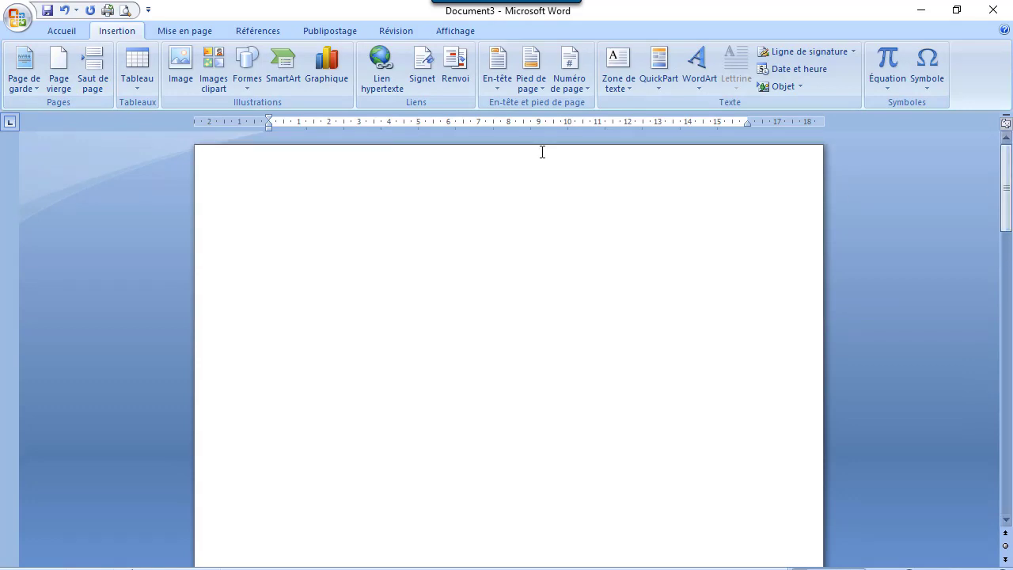
- Show the formatting marks and delete the page break from the first page
left_click(61, 32)
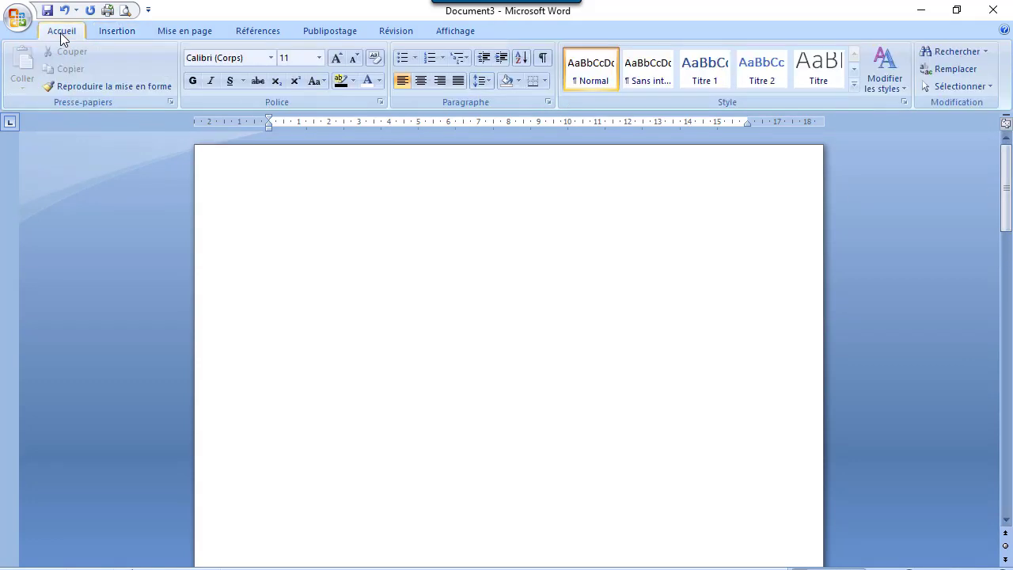
left_click(544, 63)
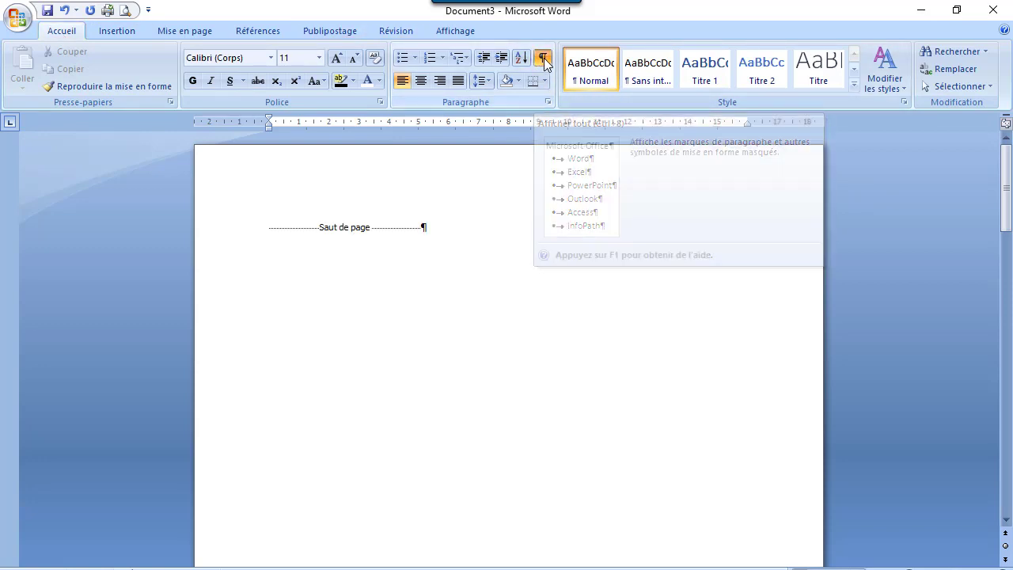
left_click_drag(267, 236, 425, 228)
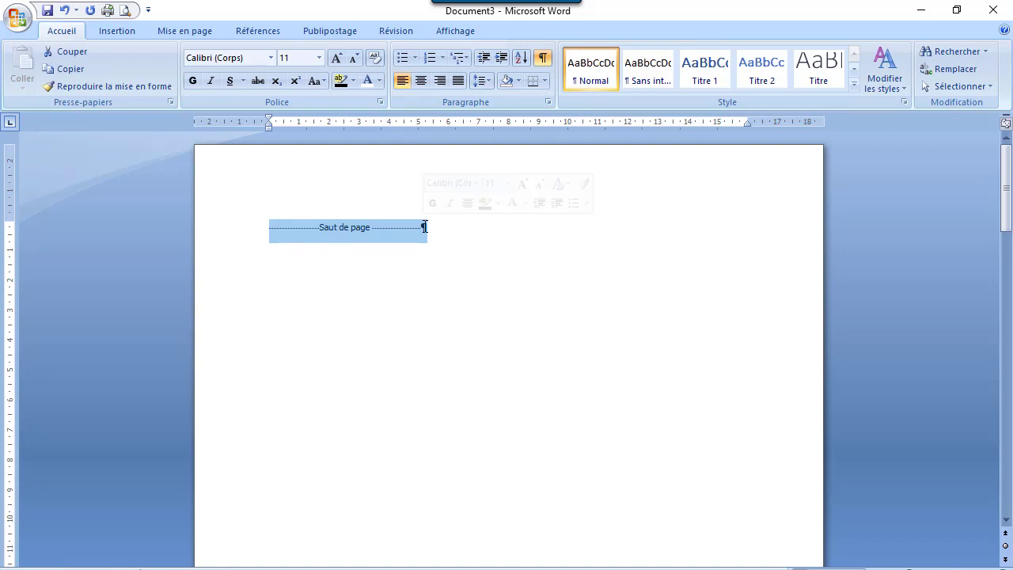
key("Delete")
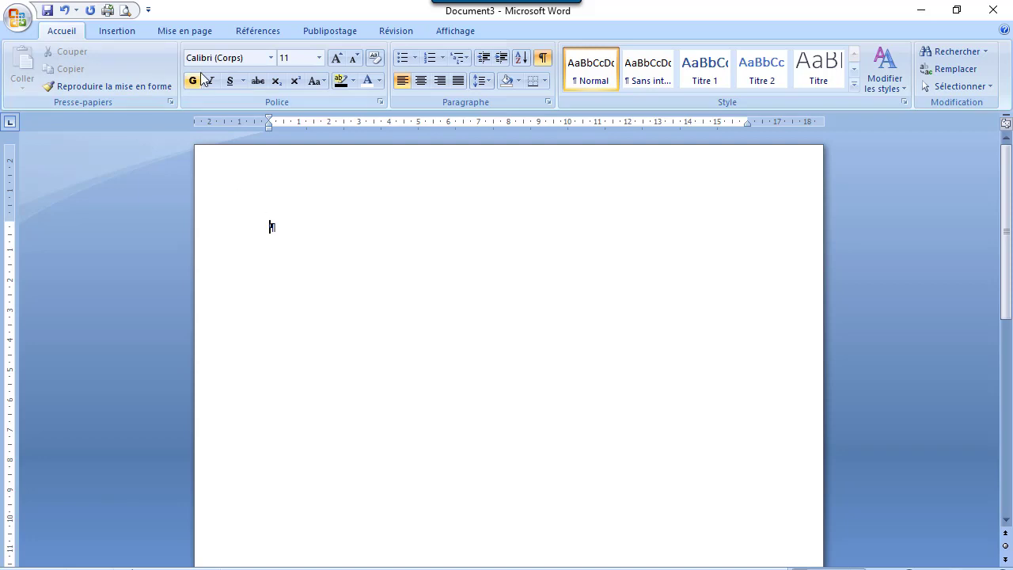
- Insert a next-page section break (Page suivante) at the start of the document and return to the first page
left_click(184, 31)
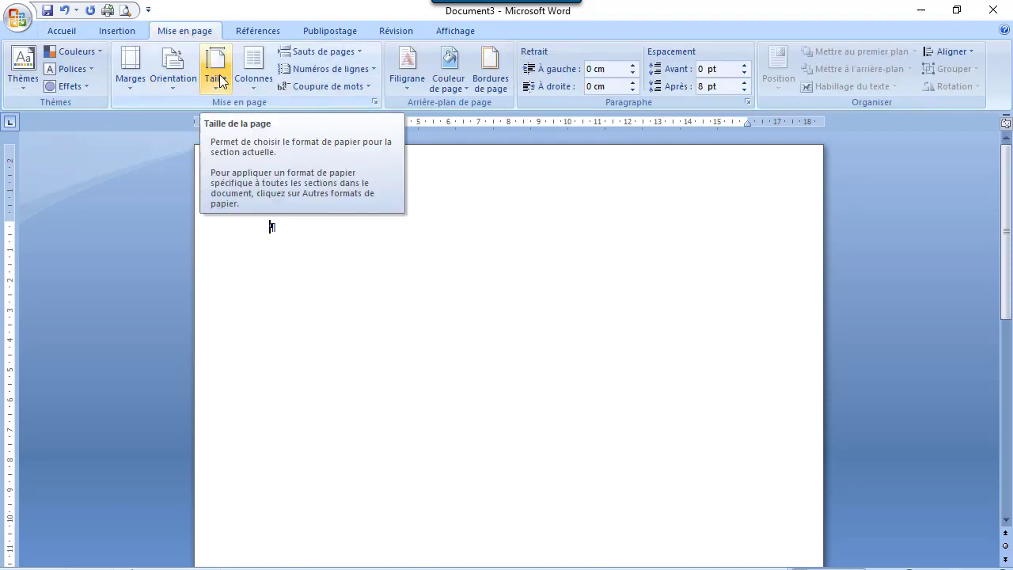
left_click(115, 31)
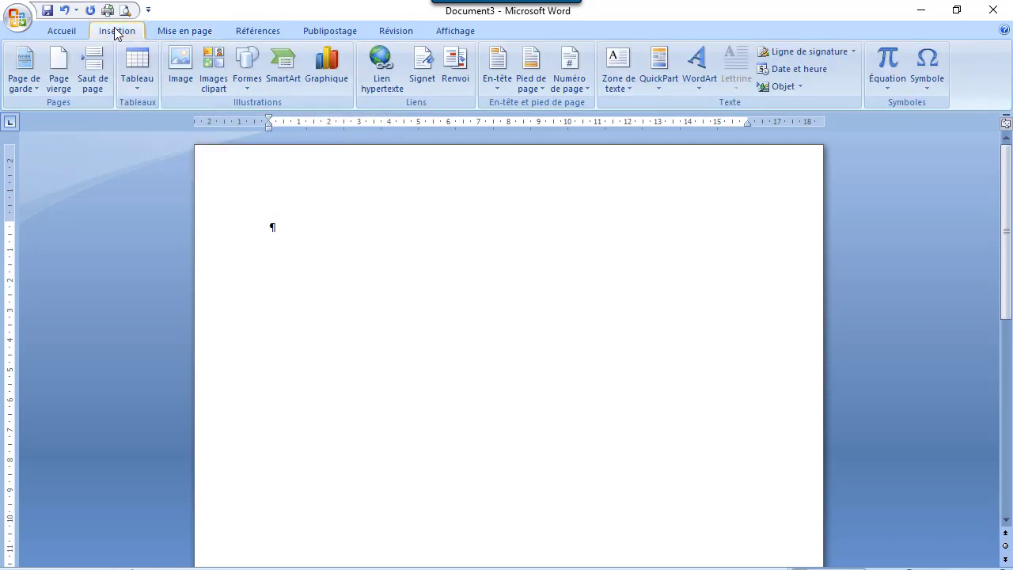
left_click(164, 31)
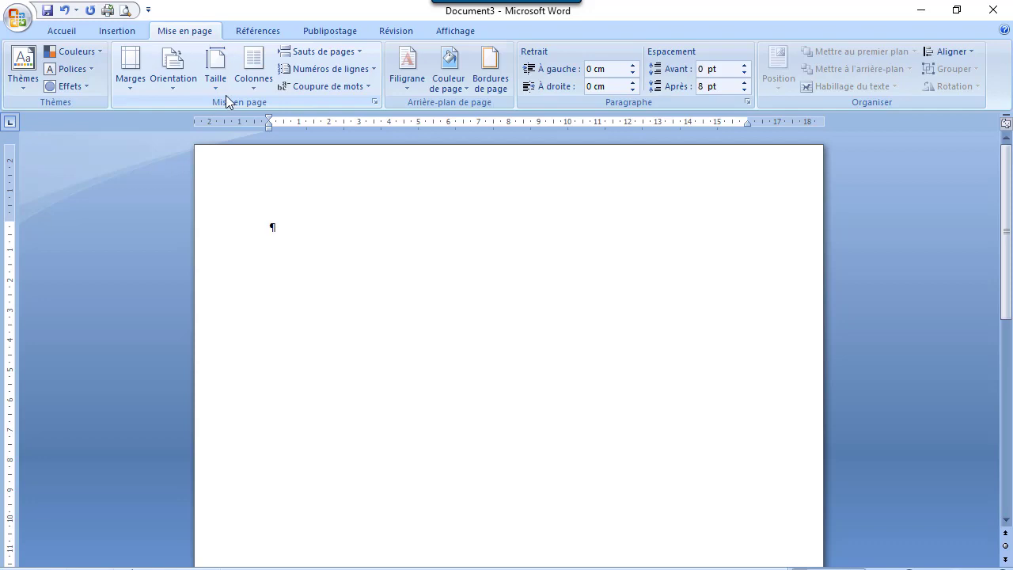
left_click(353, 53)
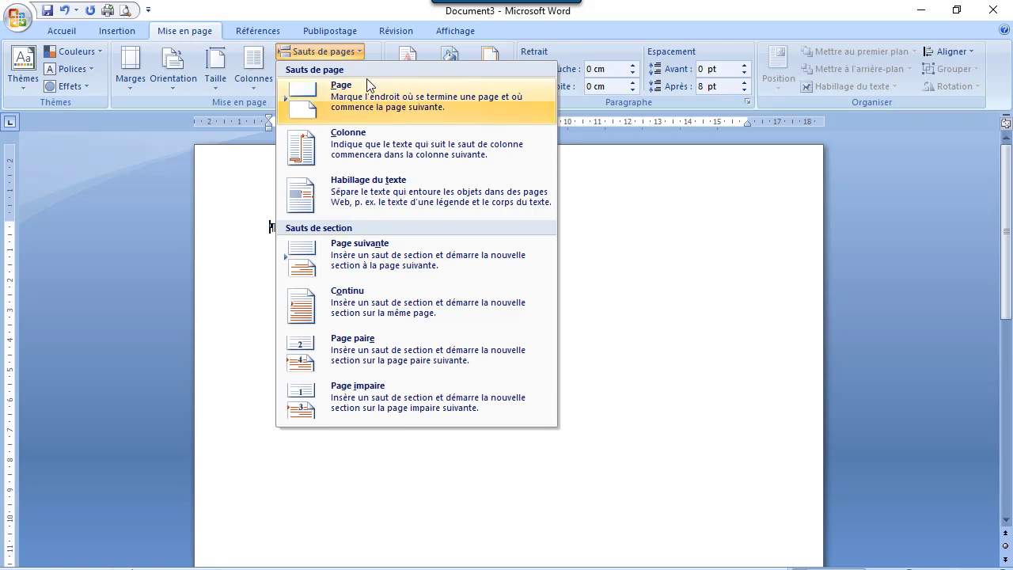
left_click(397, 262)
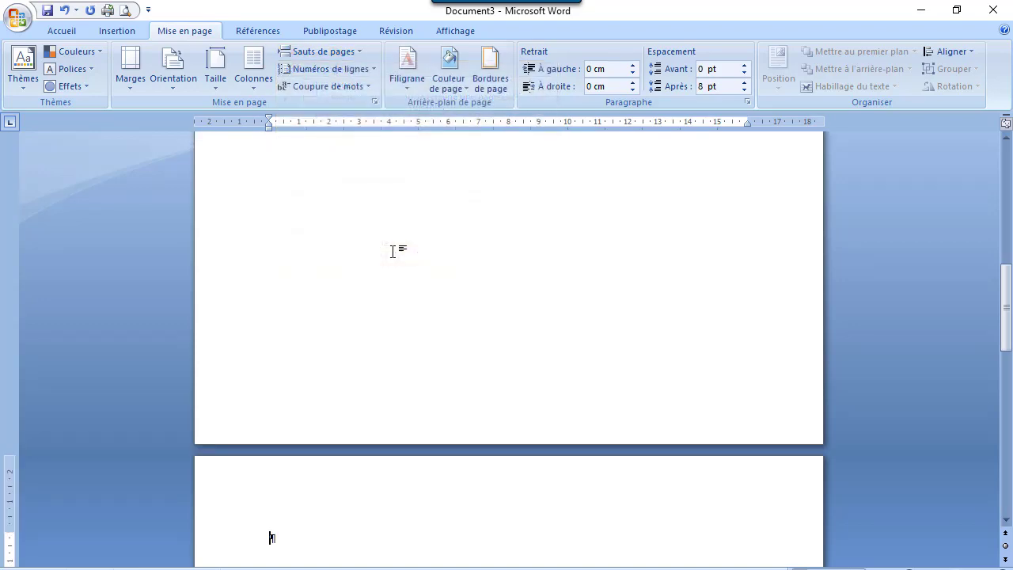
left_click_drag(1006, 342, 1006, 222)
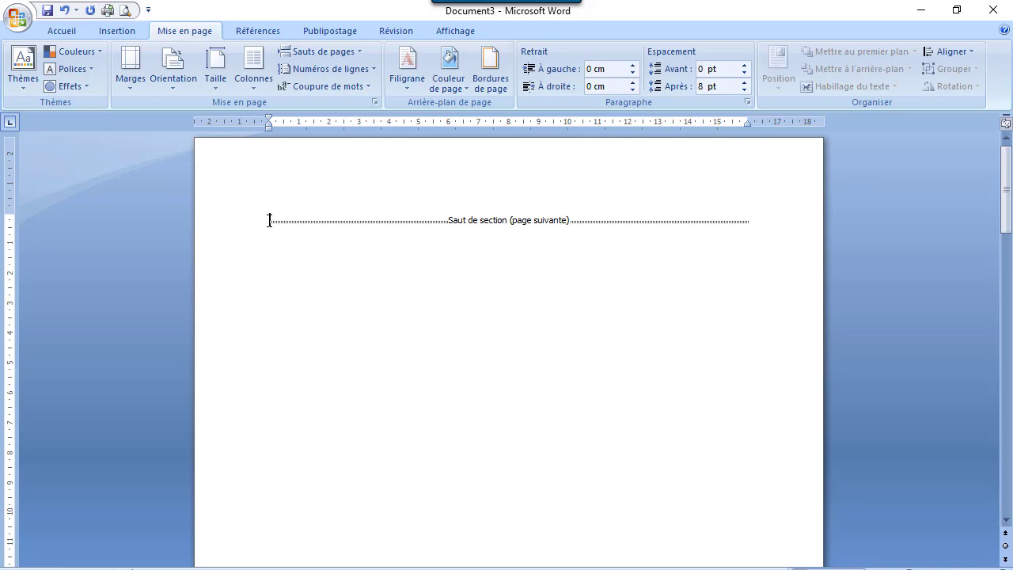
- Browse the predefined cover pages and insert the Guide cover page
left_click(119, 30)
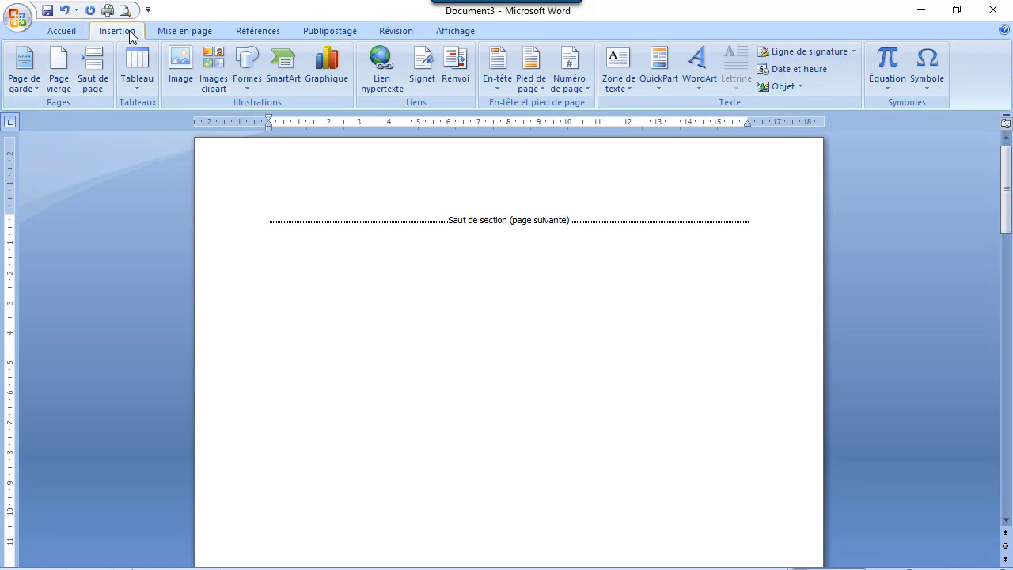
left_click(35, 86)
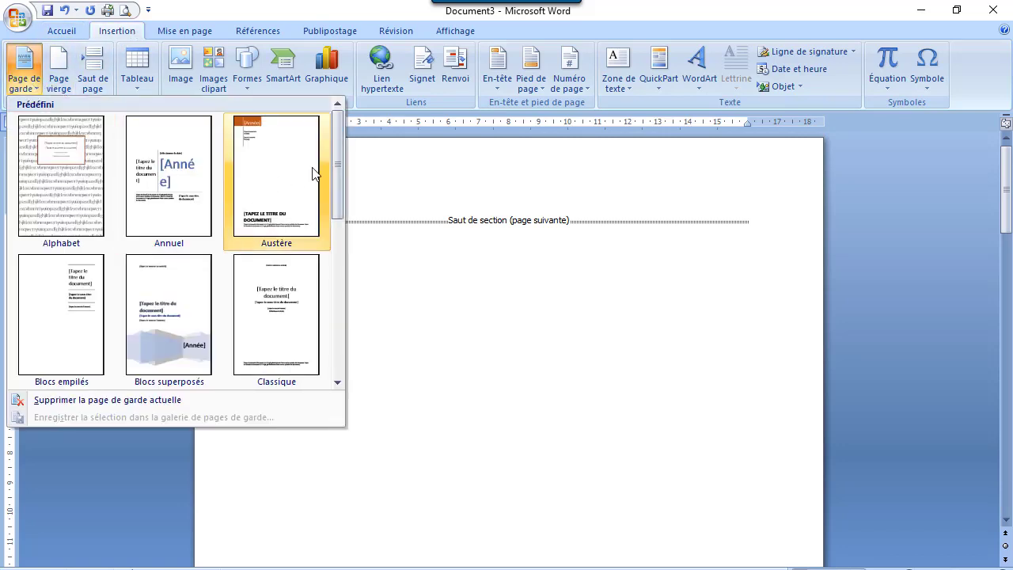
left_click_drag(342, 160, 346, 273)
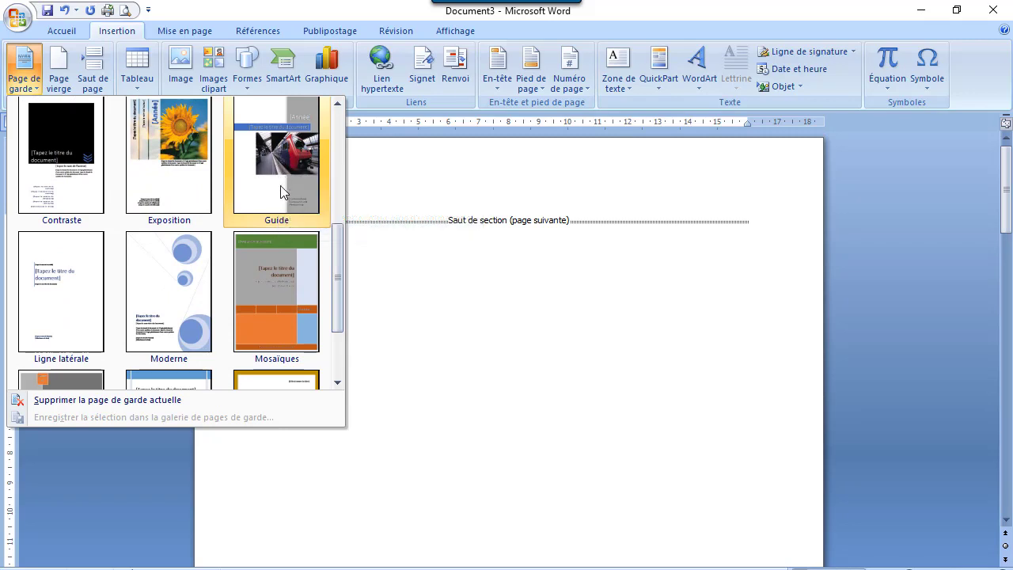
left_click_drag(345, 285, 346, 342)
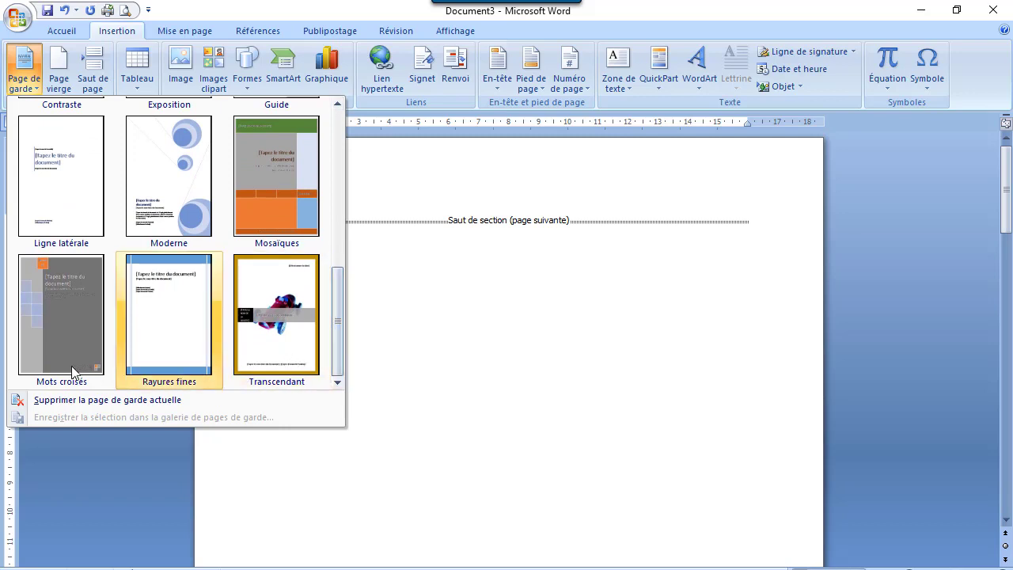
left_click_drag(338, 300, 338, 236)
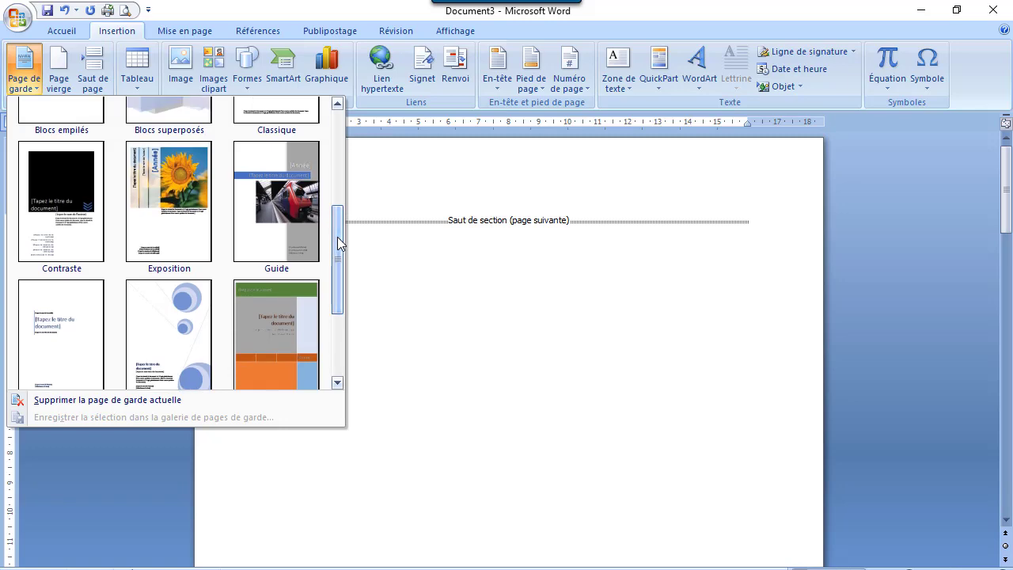
left_click(287, 199)
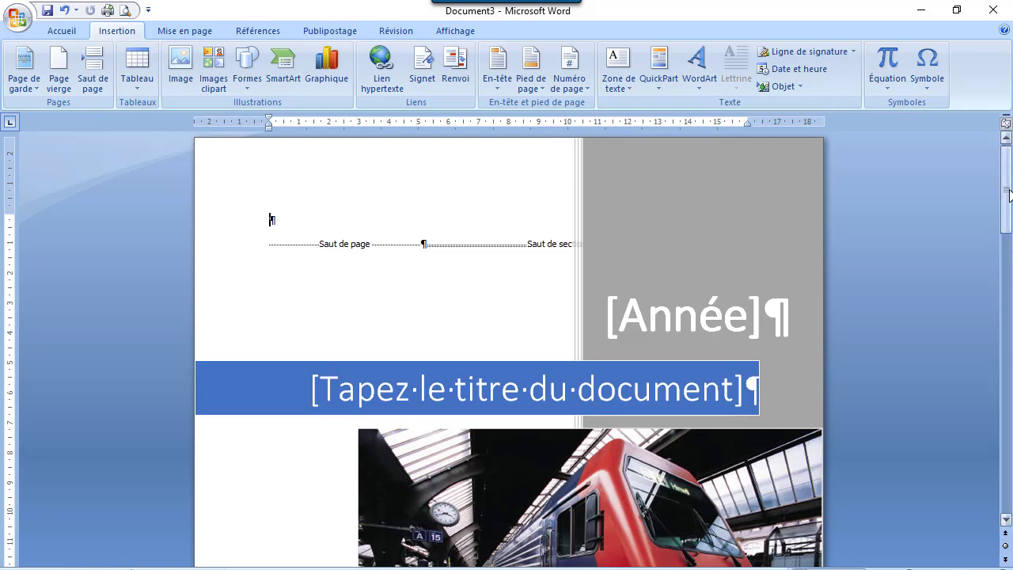
- Delete the page break in front of the section break on the cover page
left_click_drag(1009, 192, 961, 195)
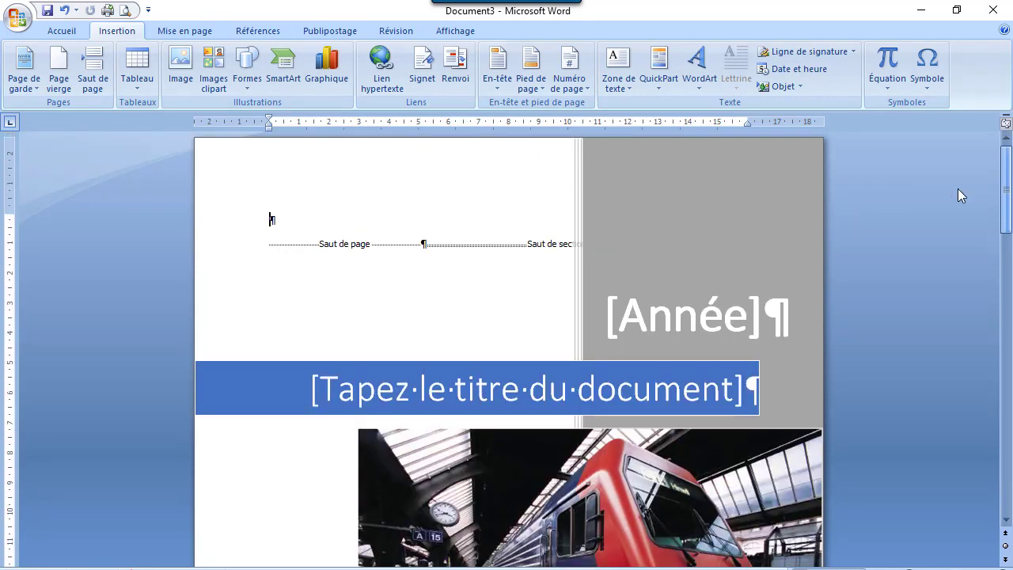
left_click(272, 244)
key("Delete")
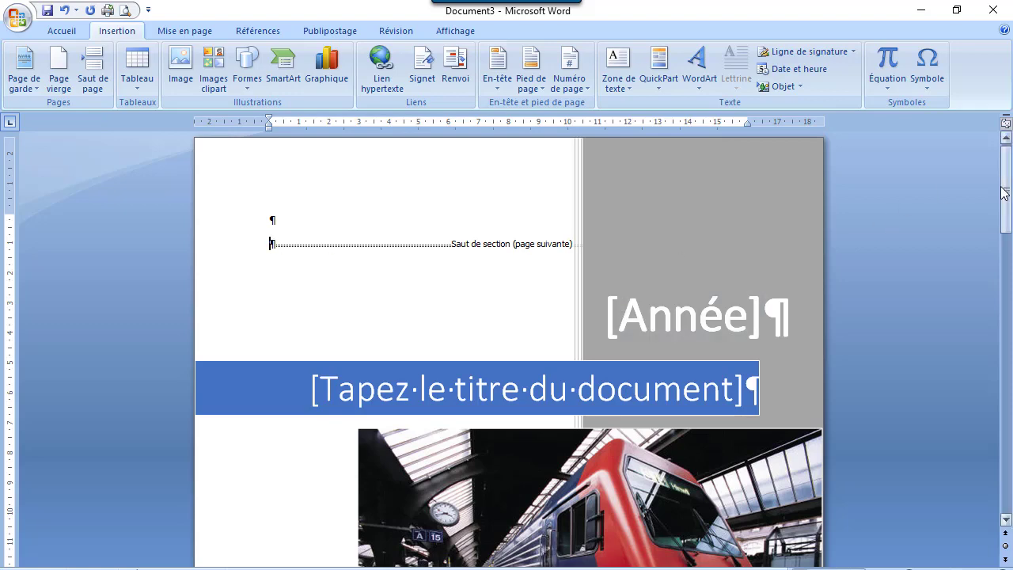
- Set the cover page's Année field by choosing 25 March 2021 in its calendar
mouse_move(1007, 187)
left_mouse_down()
mouse_move(1010, 251)
mouse_move(1010, 176)
mouse_move(1010, 189)
left_mouse_up()
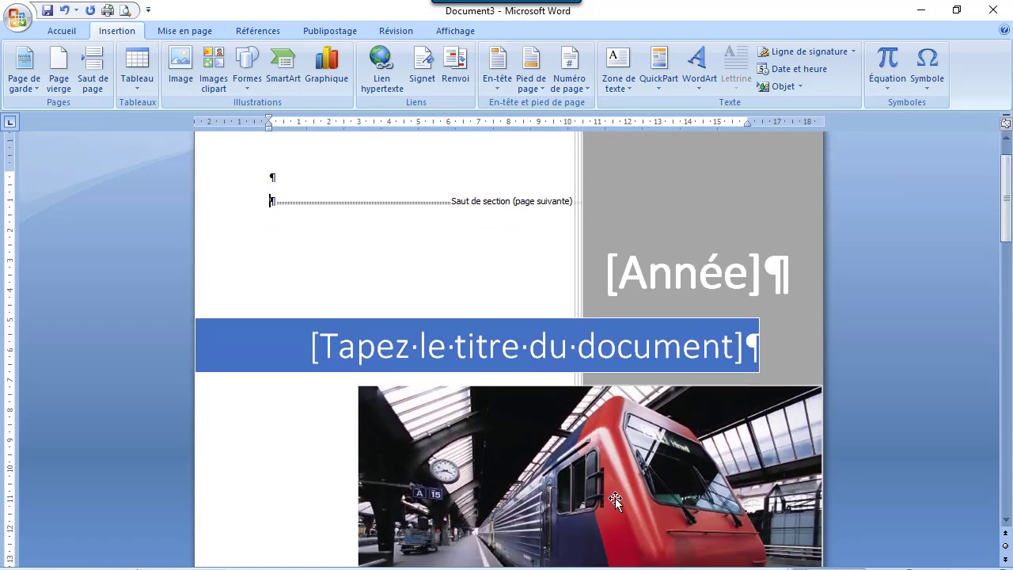
left_click(566, 476)
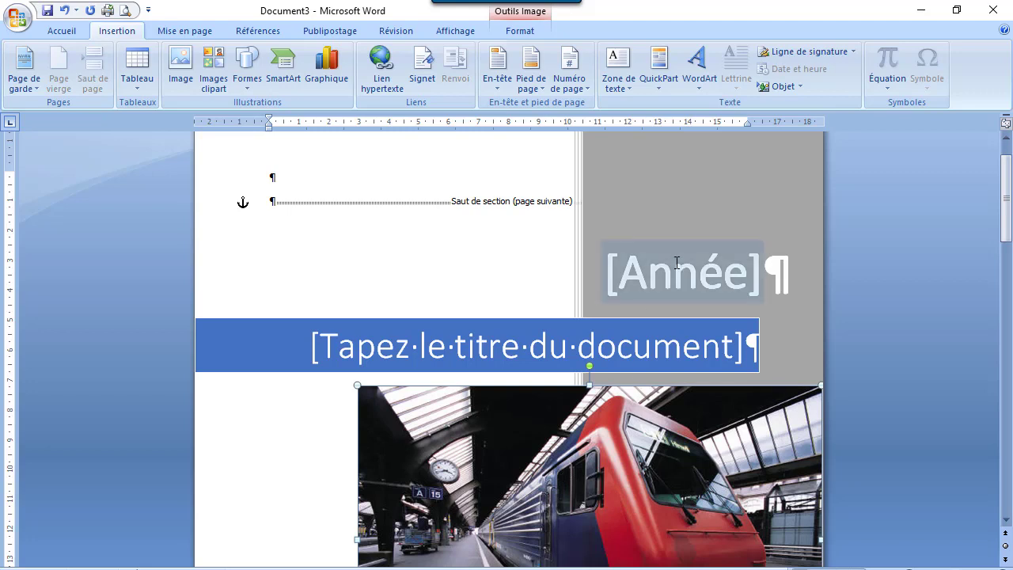
left_click(677, 263)
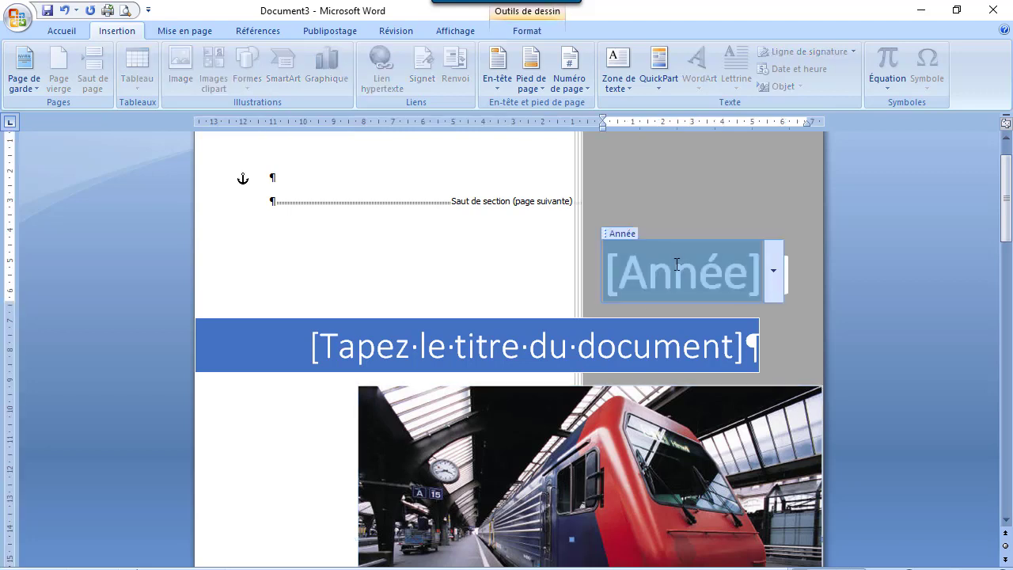
left_click(779, 272)
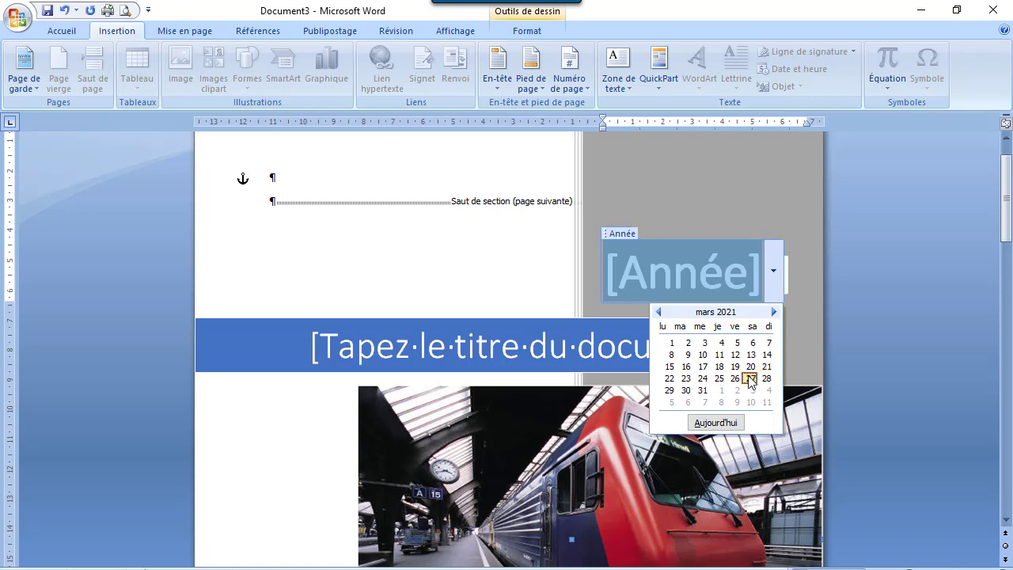
left_click(720, 378)
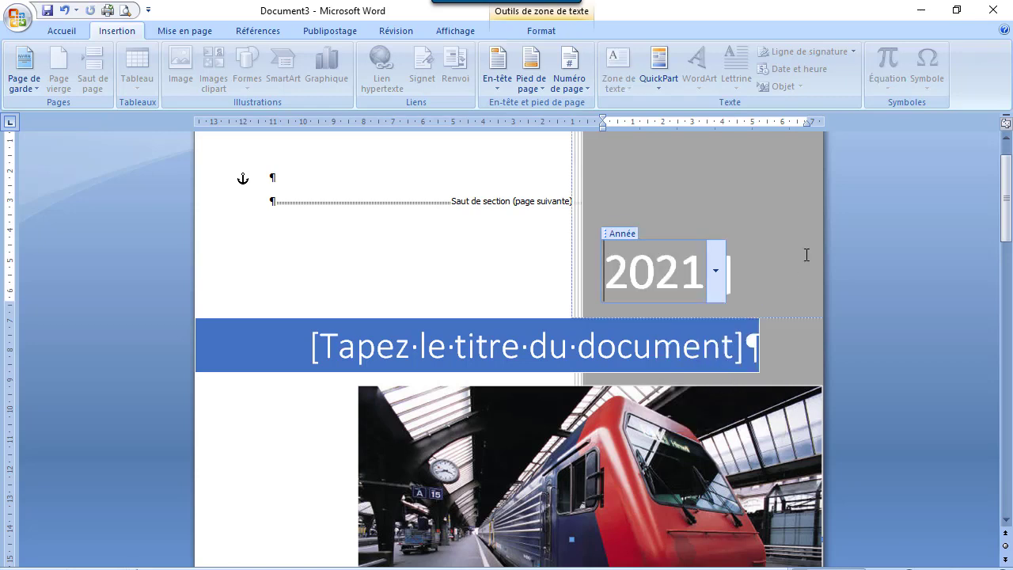
- Change the cover page's Année field to 26 March 2021 in its calendar and leave the field
left_click(717, 270)
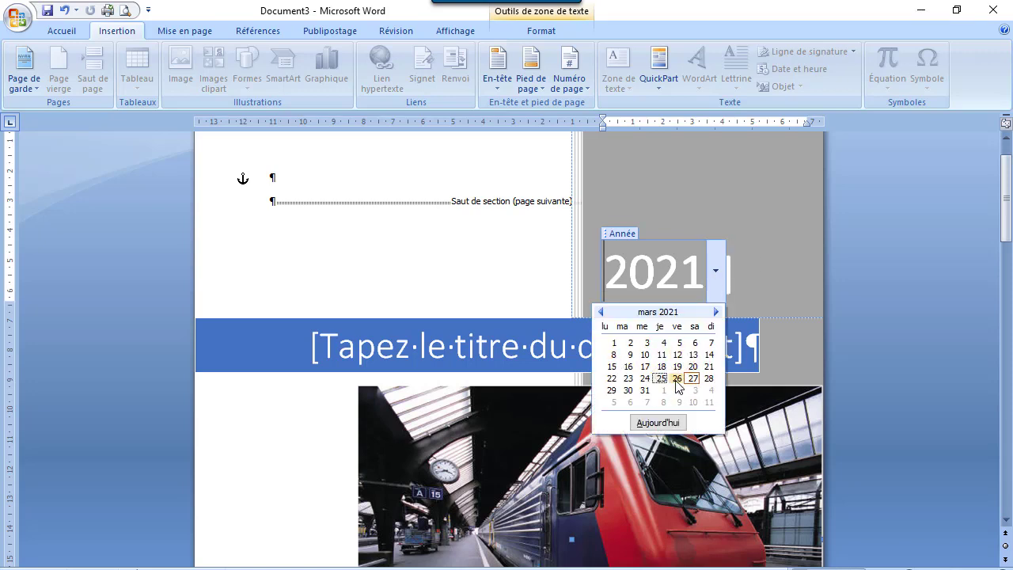
left_click(677, 379)
left_click(723, 264)
left_click(764, 266)
left_click(518, 256)
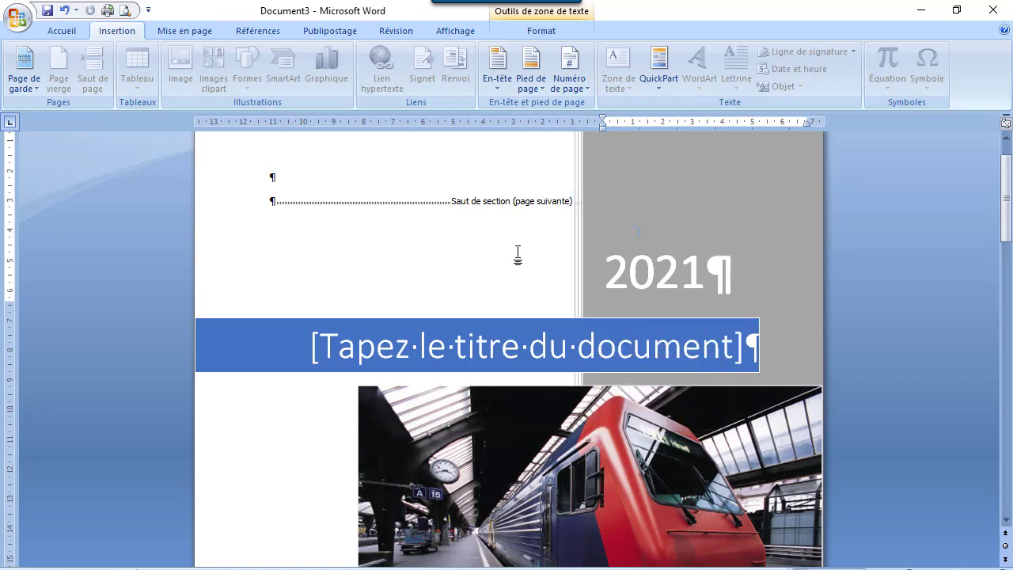
- Replace the train picture on the cover page with the image file téléchargement from the word folder
left_click(595, 459)
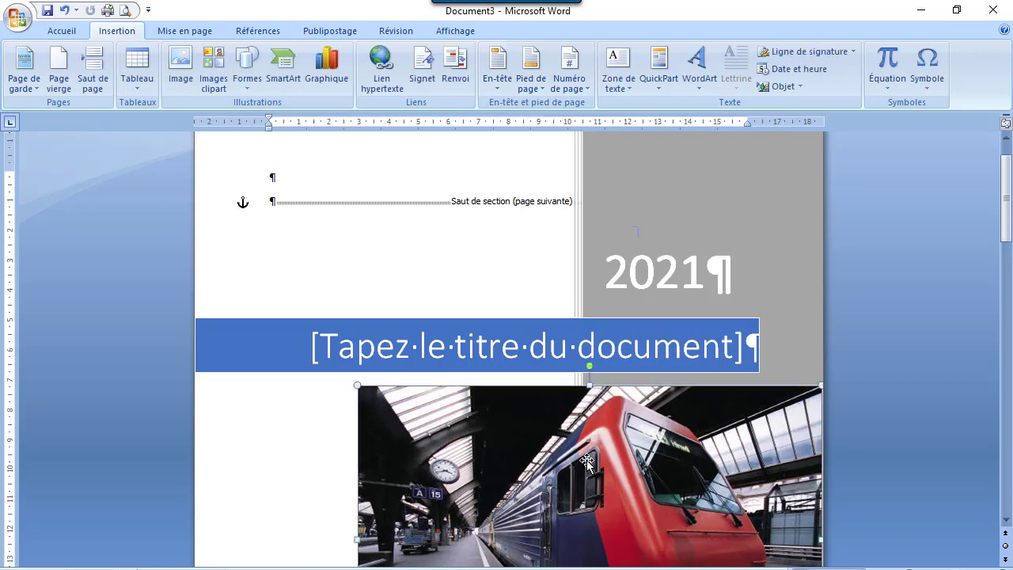
left_click_drag(1009, 213, 1010, 268)
mouse_move(1010, 281)
left_mouse_down()
mouse_move(1010, 334)
mouse_move(1009, 253)
mouse_move(1010, 278)
mouse_move(1009, 263)
left_mouse_up()
right_click(576, 258)
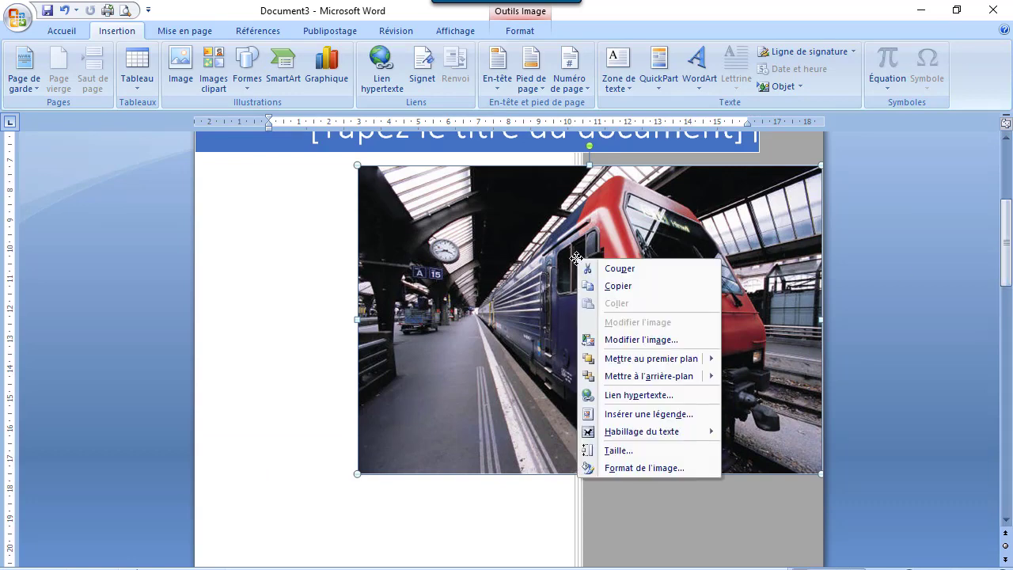
left_click(630, 339)
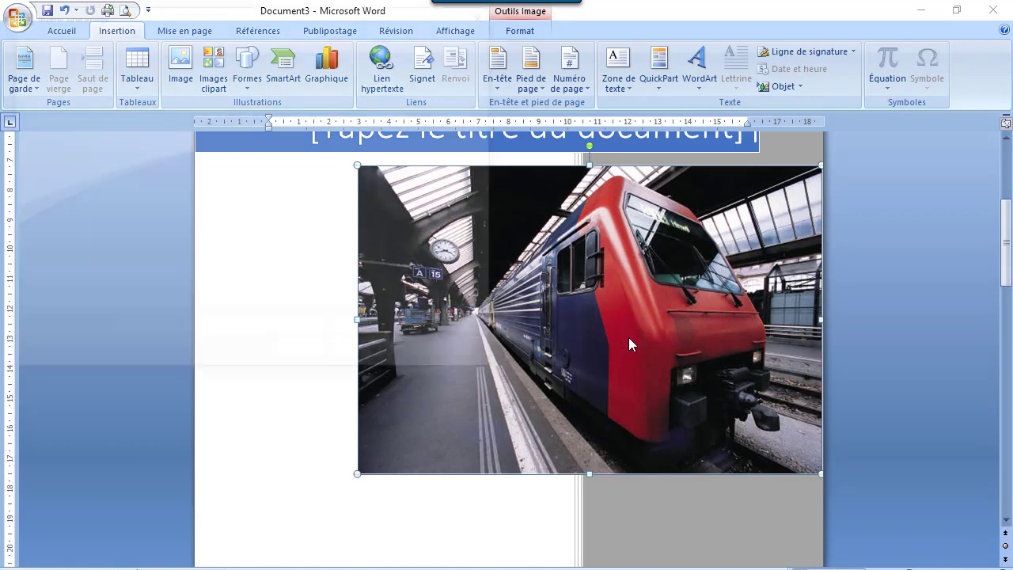
left_click(273, 150)
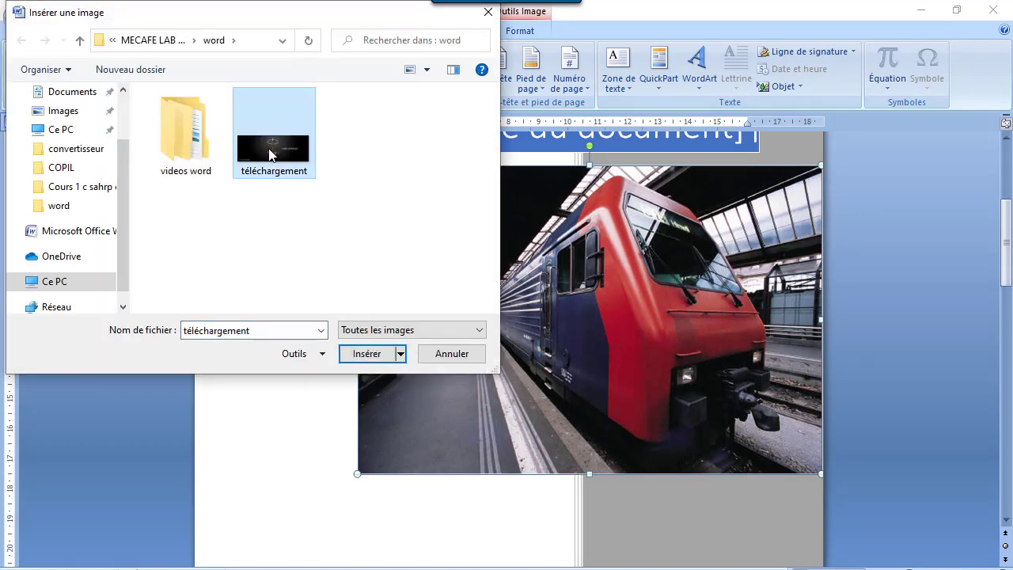
left_click(367, 354)
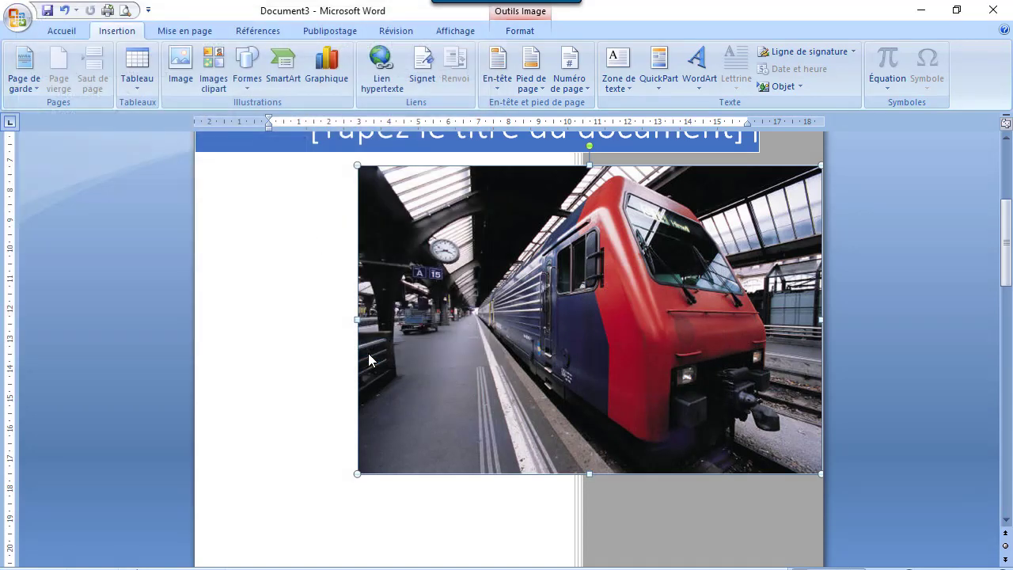
left_click(663, 475)
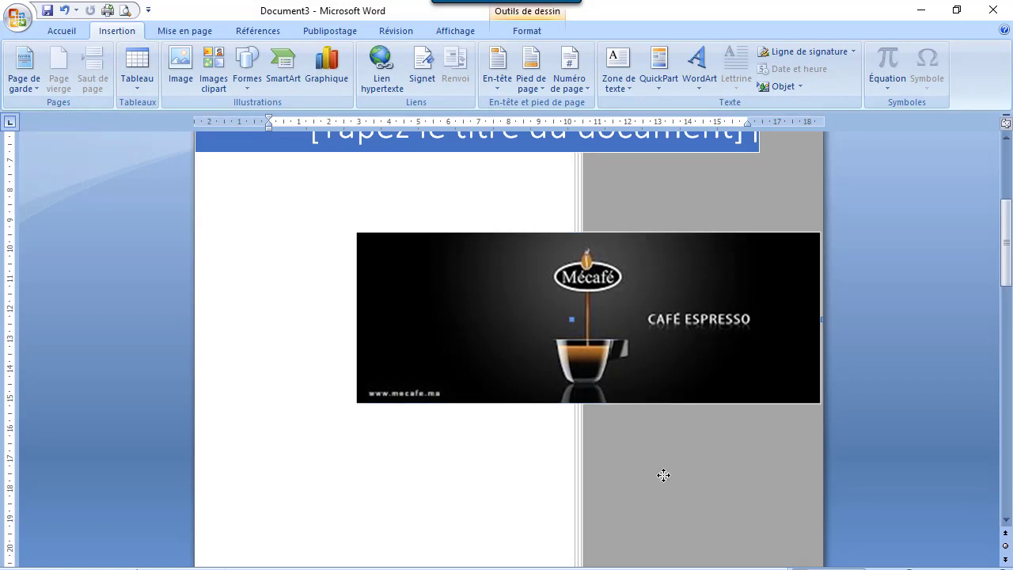
- Fill in the cover page's title field with "Rapport d'activités"
left_click_drag(1007, 273, 1007, 253)
left_click(326, 198)
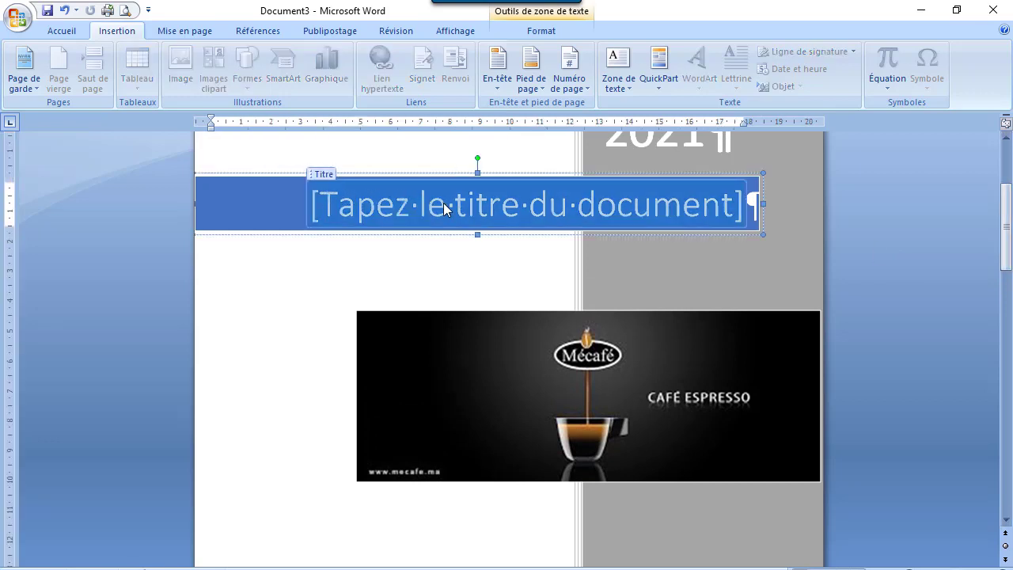
type("R")
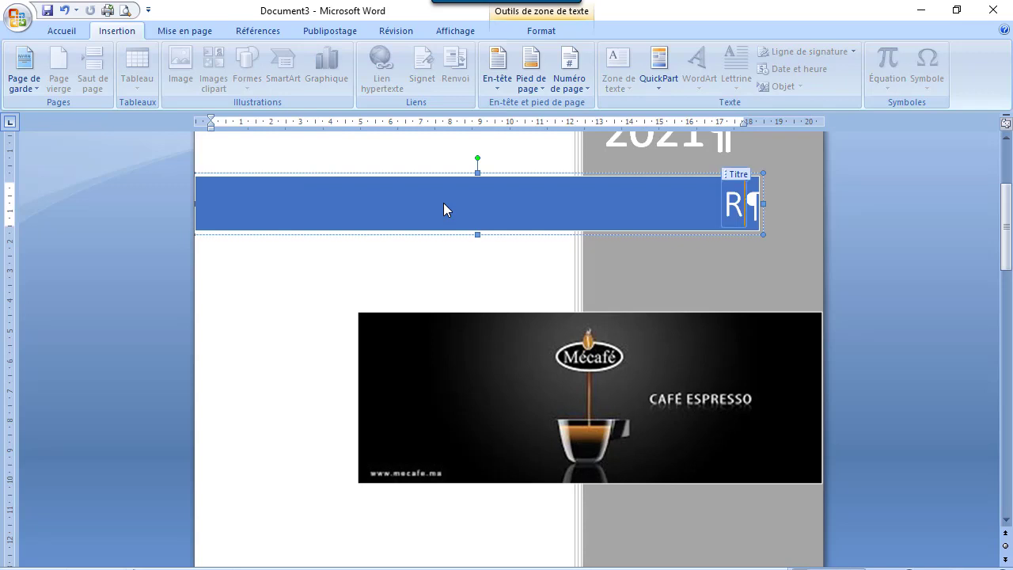
type("ap")
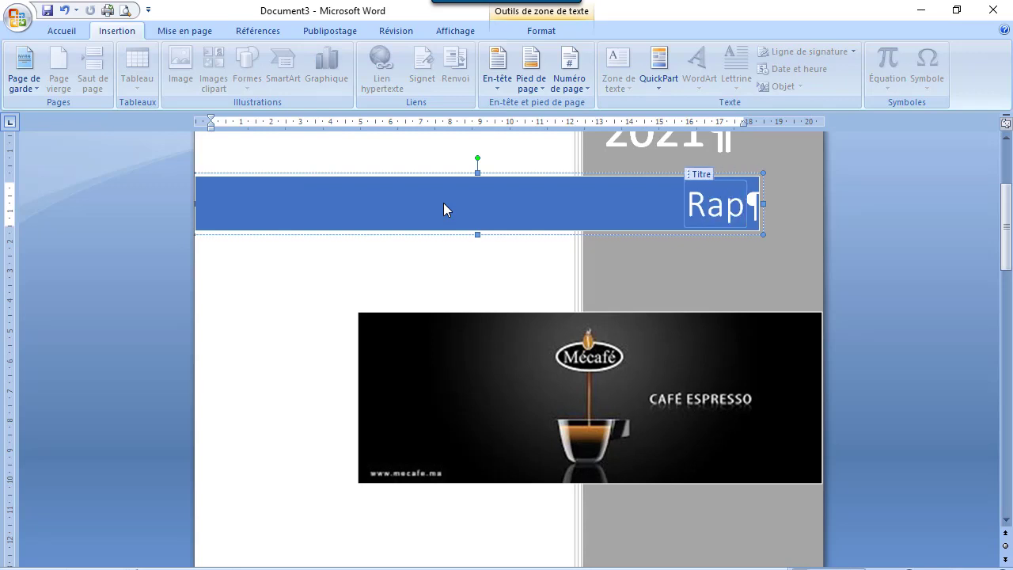
type("port")
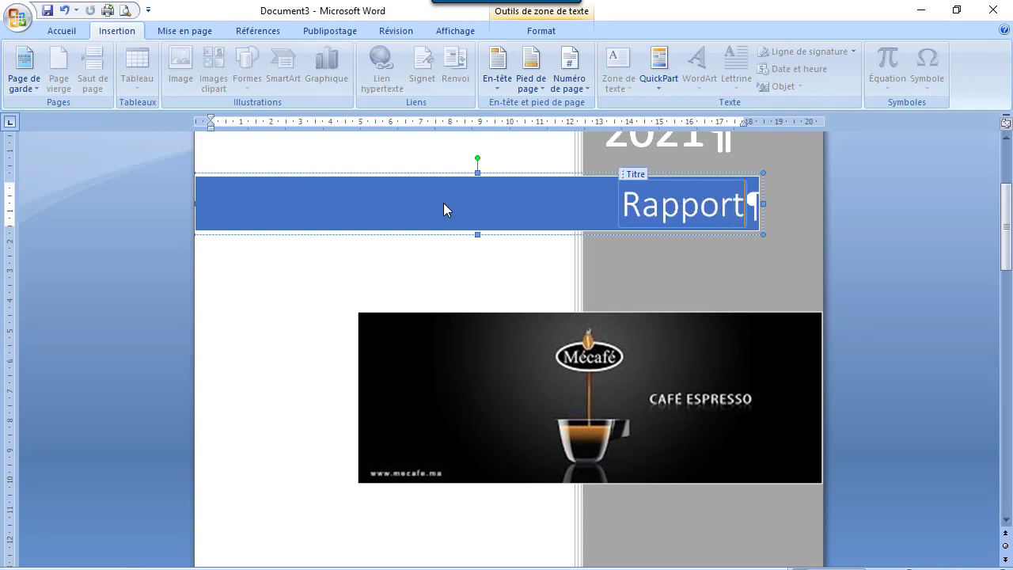
type(" d'act")
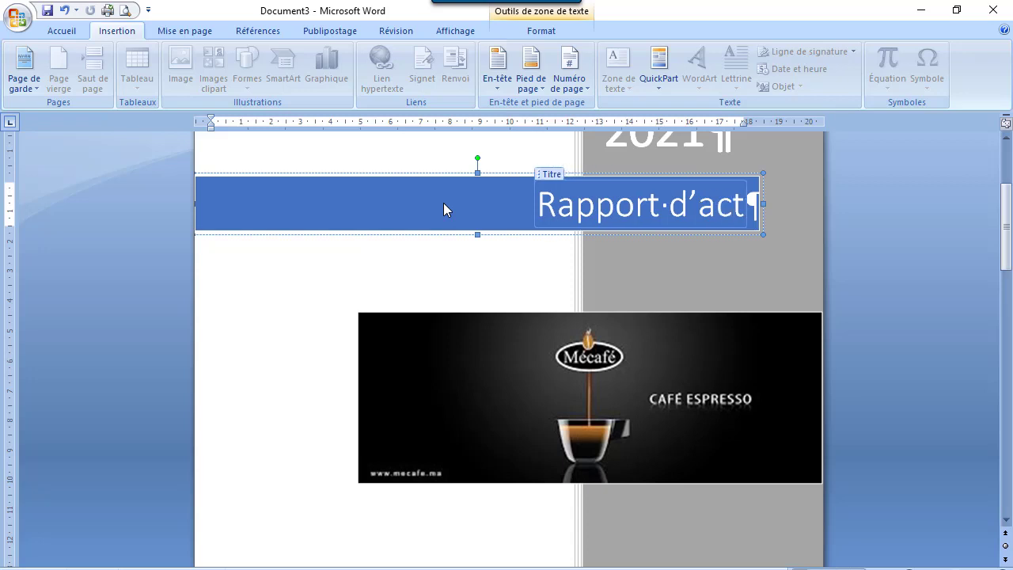
type("ivités")
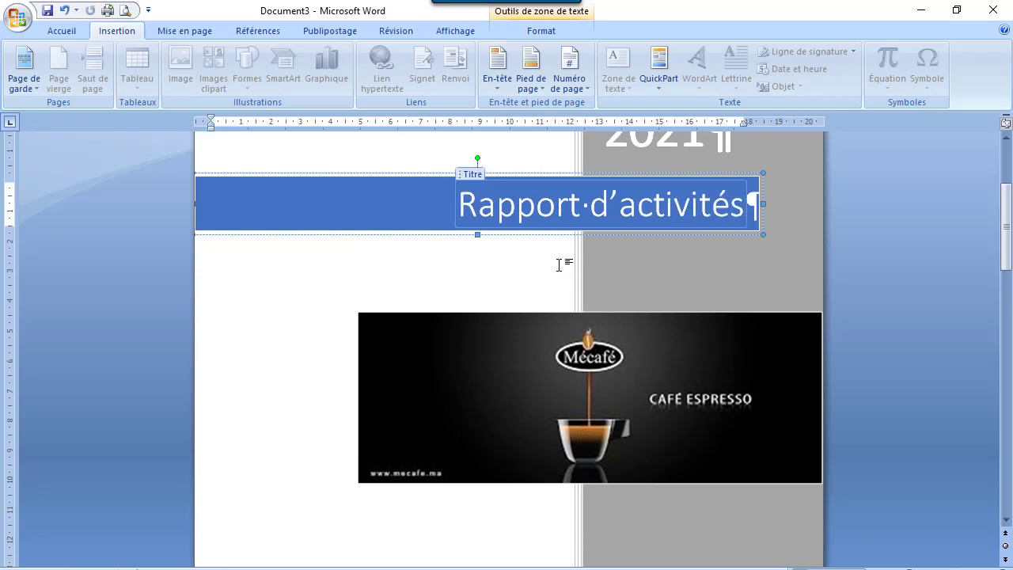
left_click(659, 281)
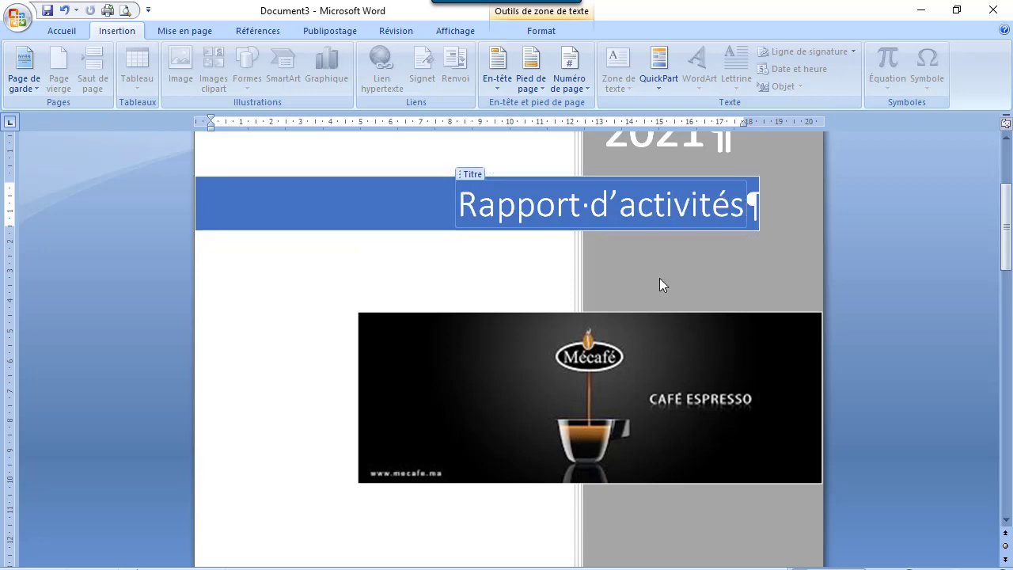
- Review the author field at the foot of the cover page and set the Société field to MECAF2
left_click_drag(1007, 231, 1007, 315)
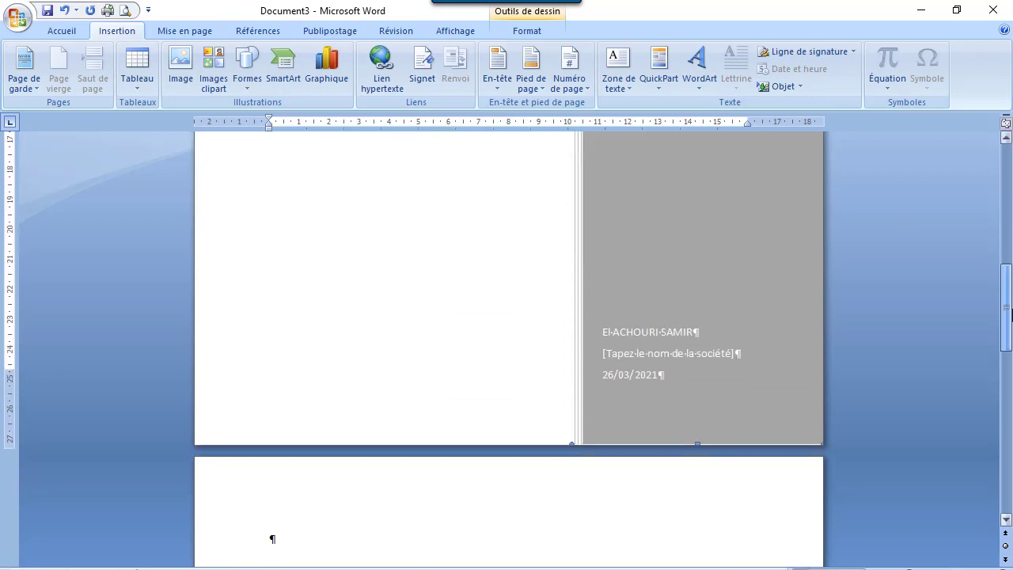
left_click(607, 332)
scroll(606, 333, "up", 10)
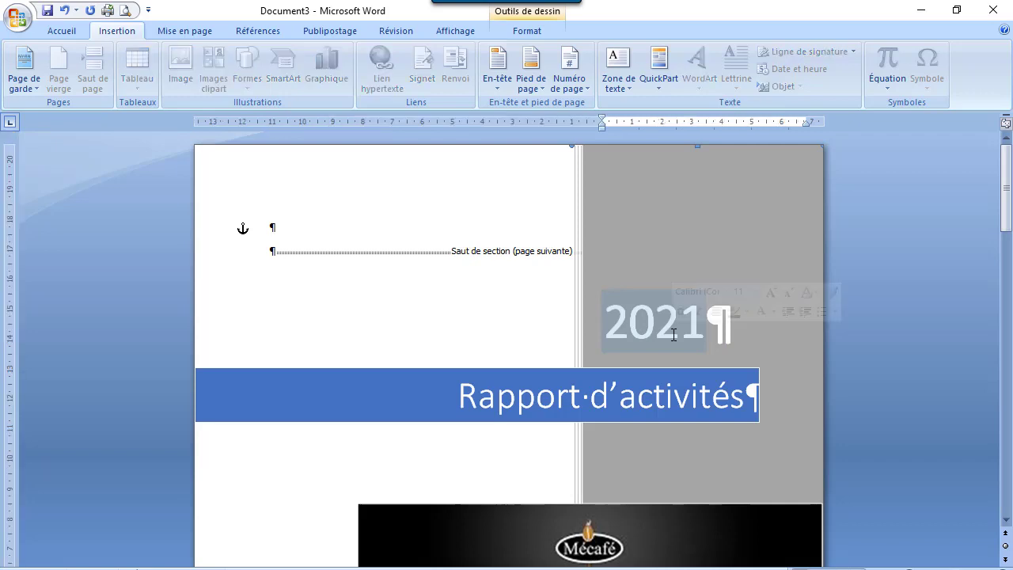
left_click_drag(1007, 190, 1007, 299)
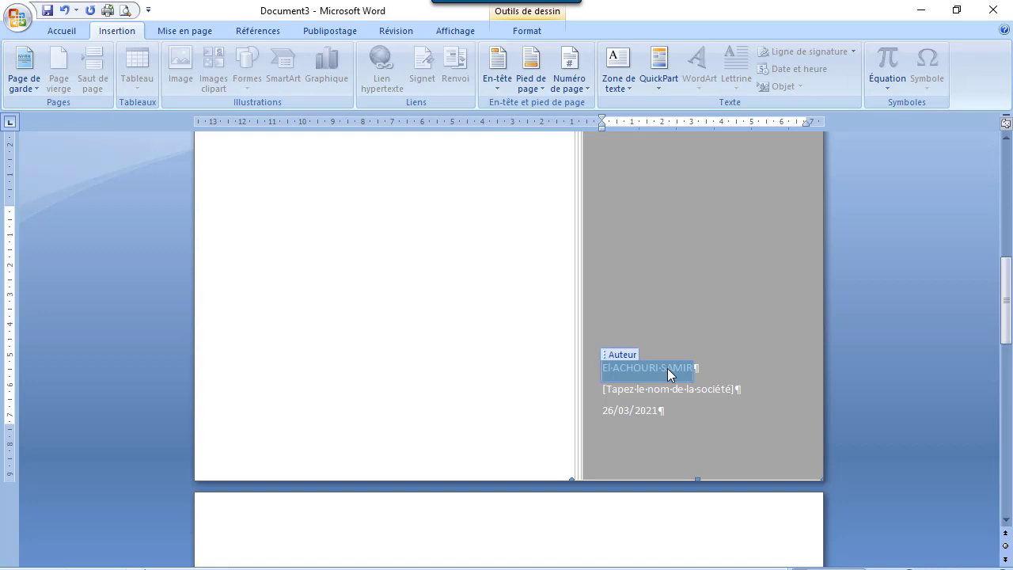
left_click(652, 400)
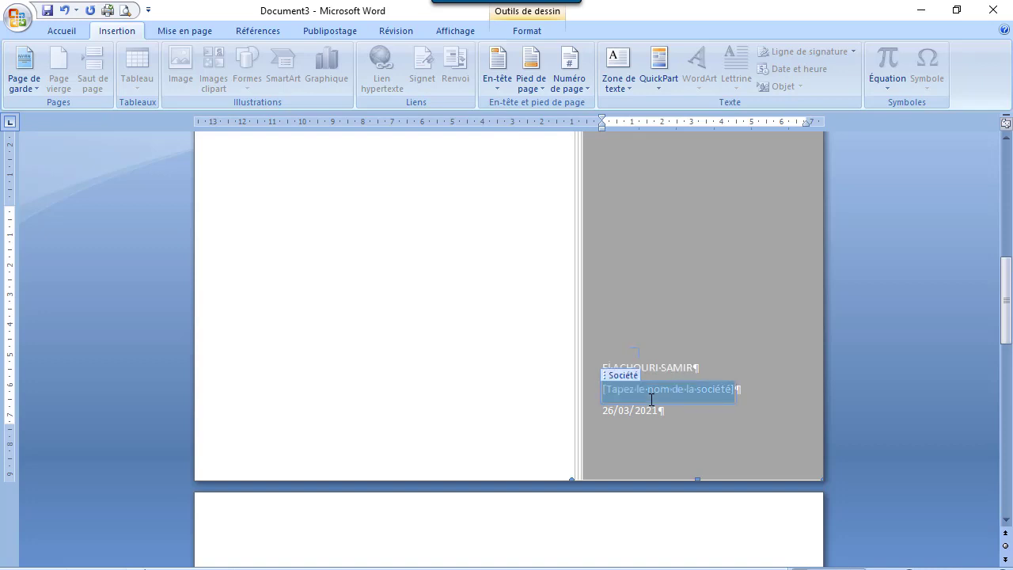
type("MECAF2")
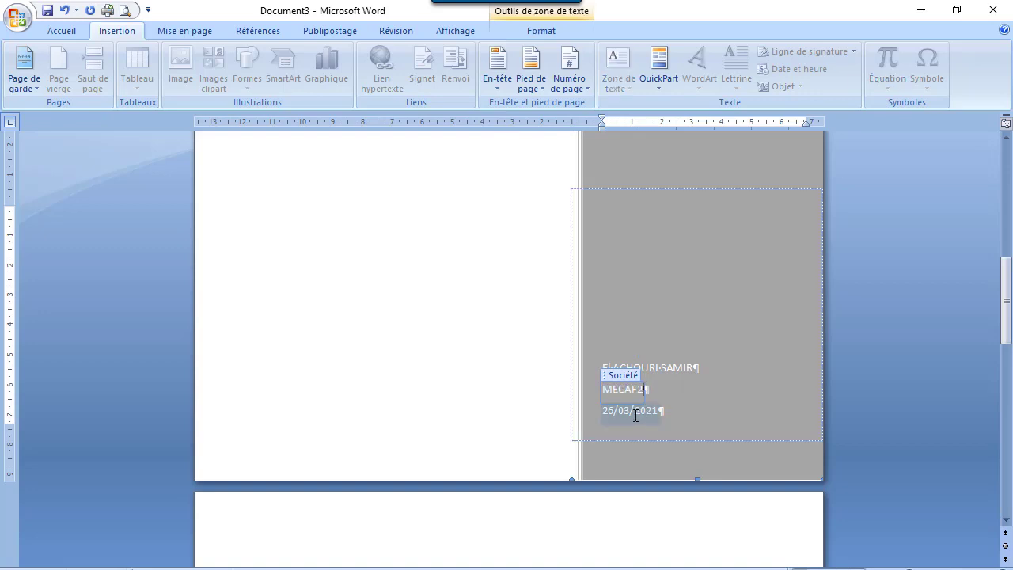
left_click(403, 428)
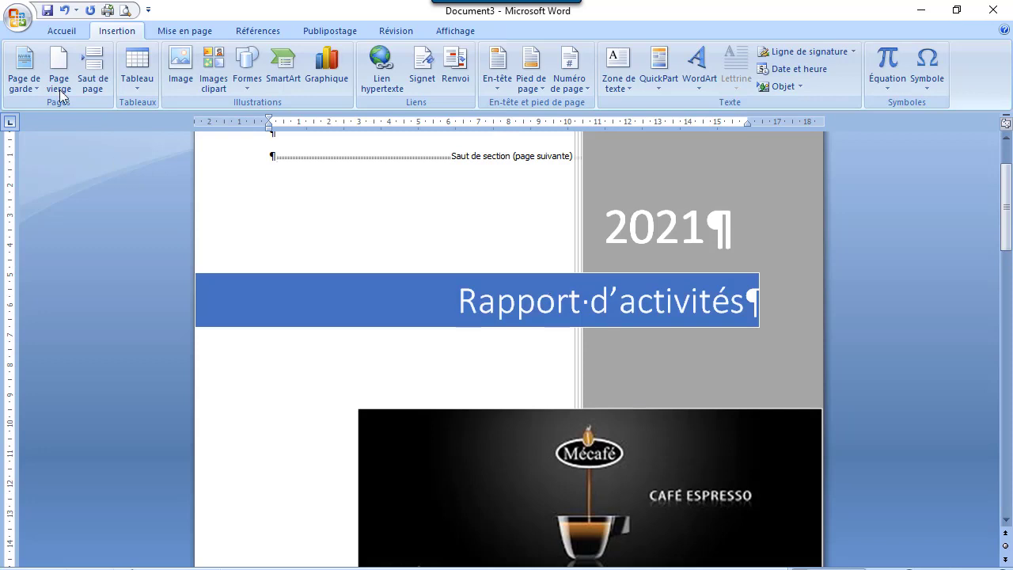
- Check the whole cover page in print preview, down to its author, company and date lines, and close the preview
left_click(125, 11)
left_click(482, 210)
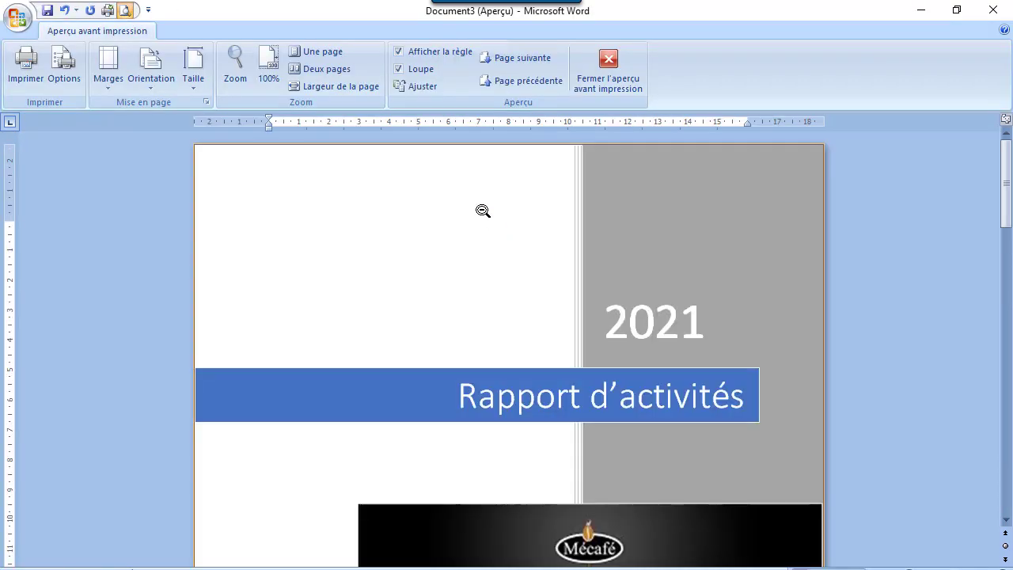
left_click_drag(1007, 182, 1011, 272)
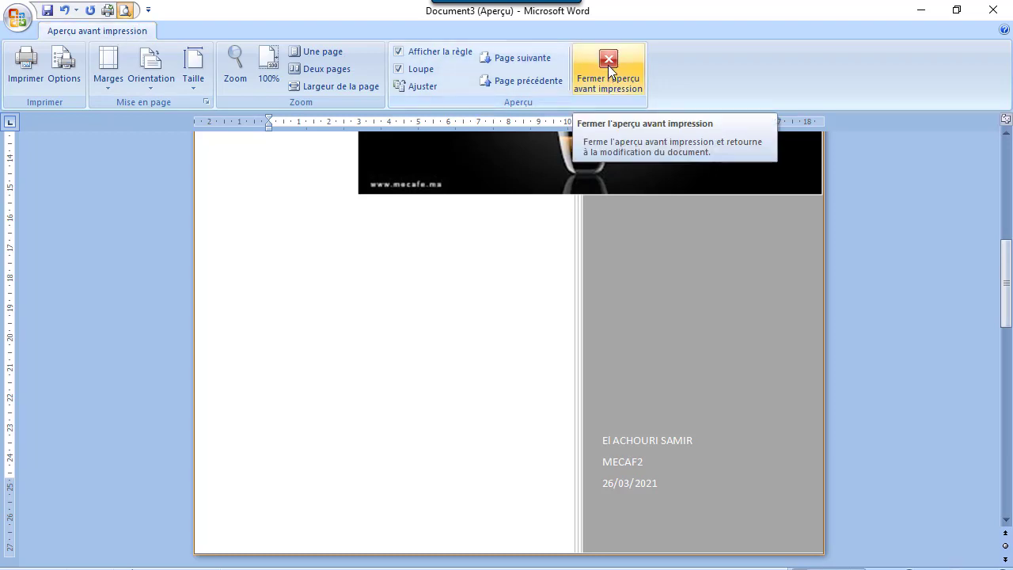
left_click(610, 70)
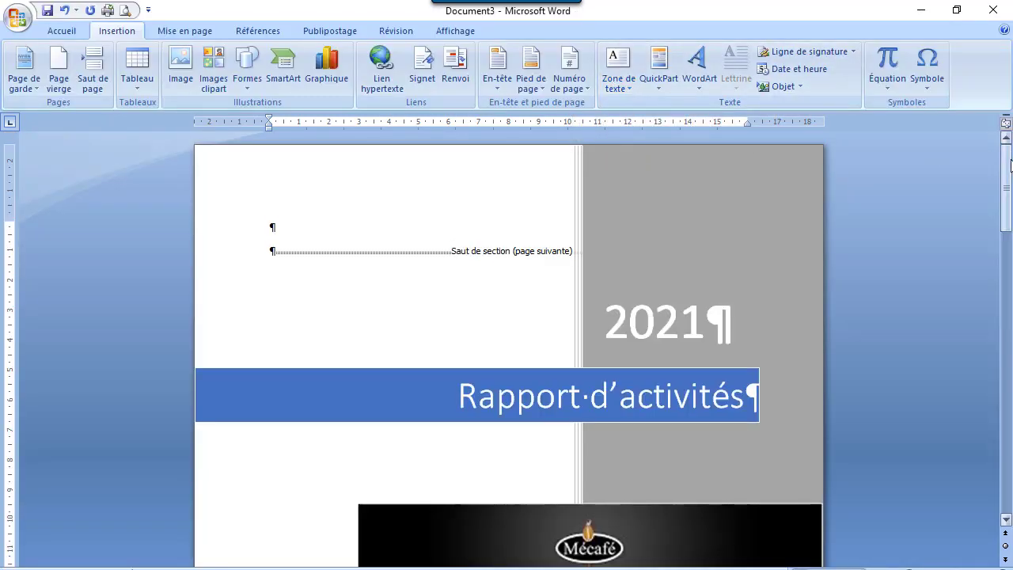
- Generate sample text on the page after the cover page with the formula =rand(3,3)
left_click(1010, 174)
left_click_drag(1010, 174, 1008, 377)
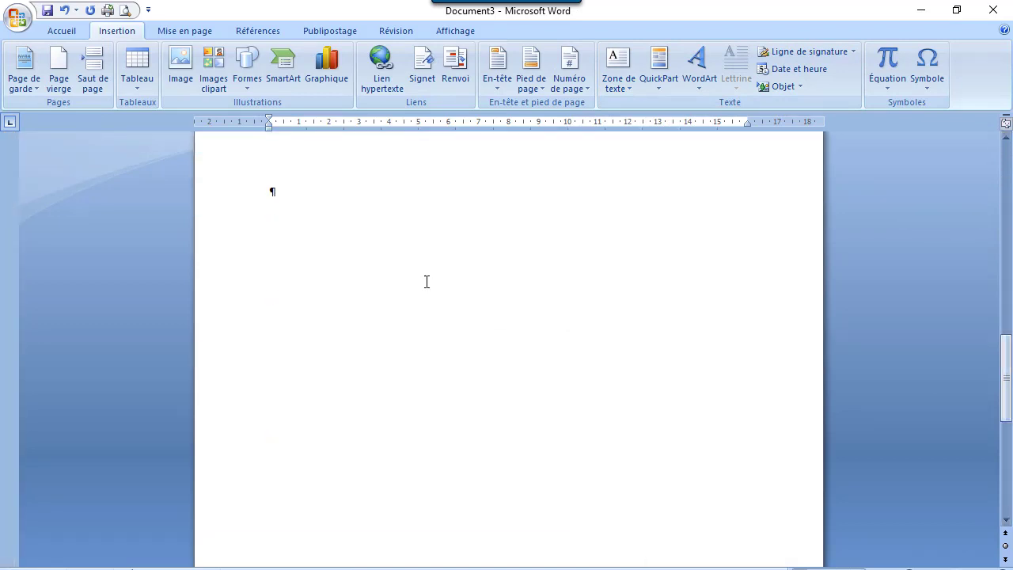
left_click(290, 192)
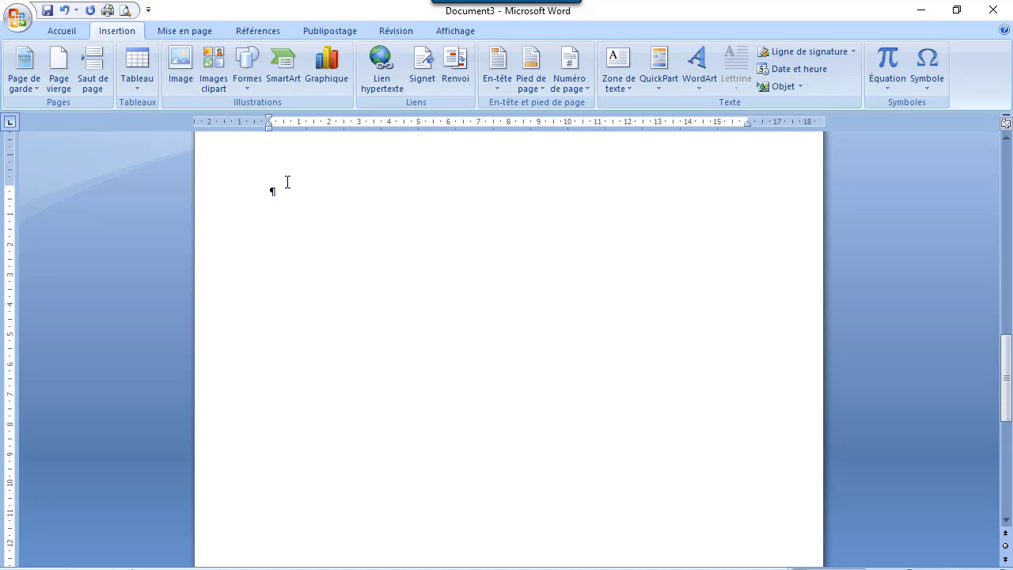
type("=rand(3,3")
key("Return")
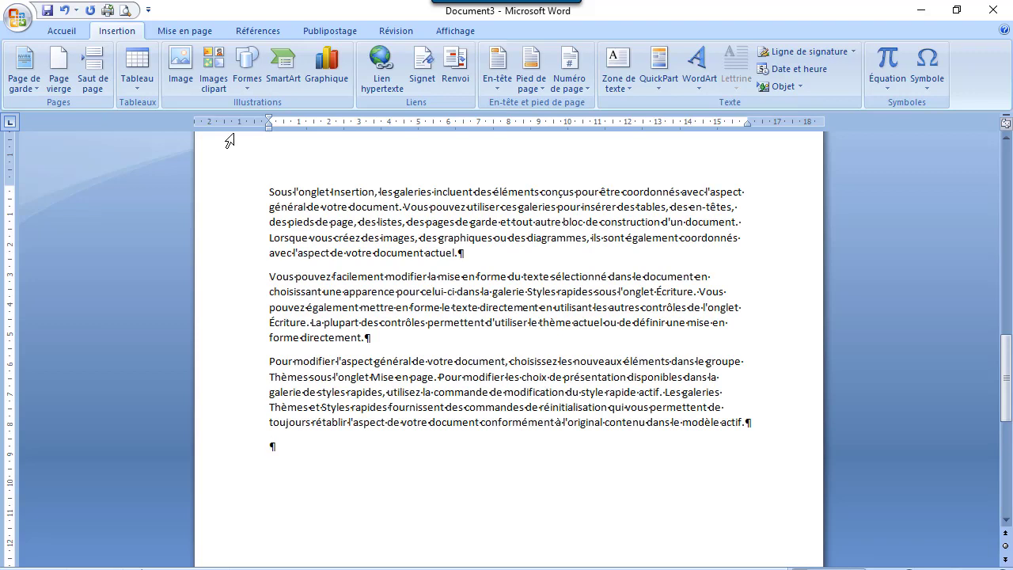
- Undo the generated sample text, change the paragraph count in the =rand formula to 30 and generate the text again
left_click(64, 10)
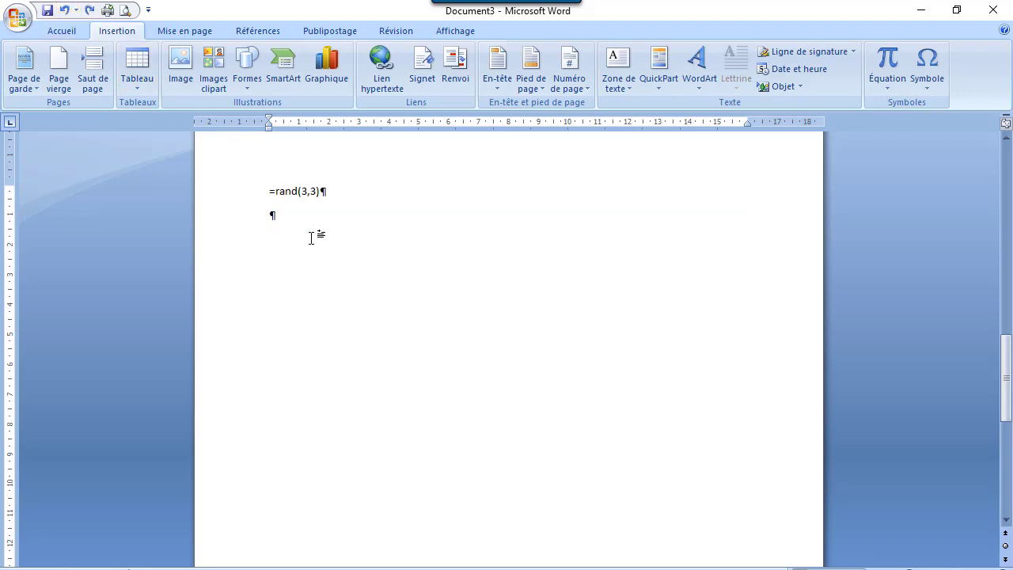
left_click(307, 195)
key("BackSpace")
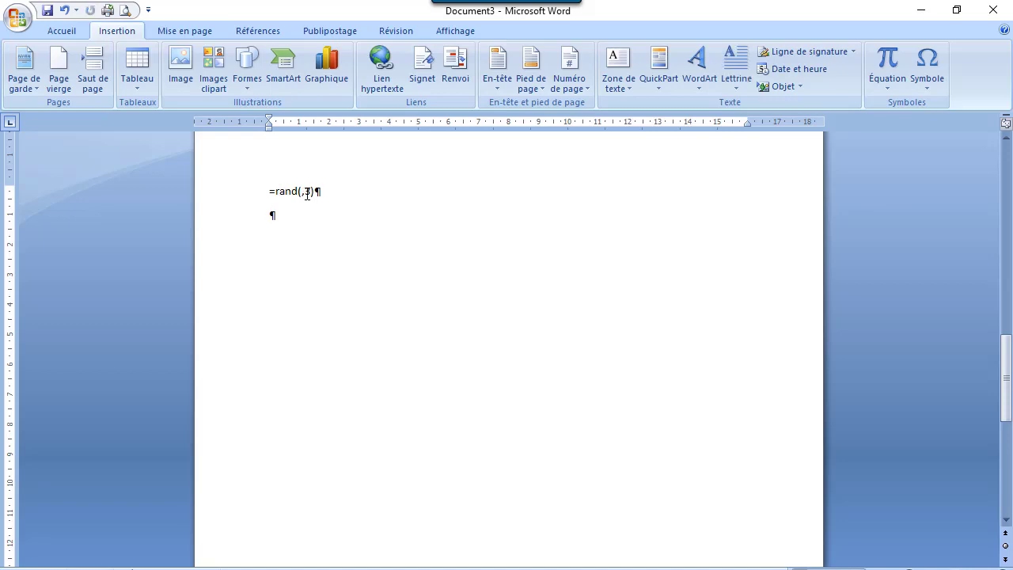
type("30")
key("Return")
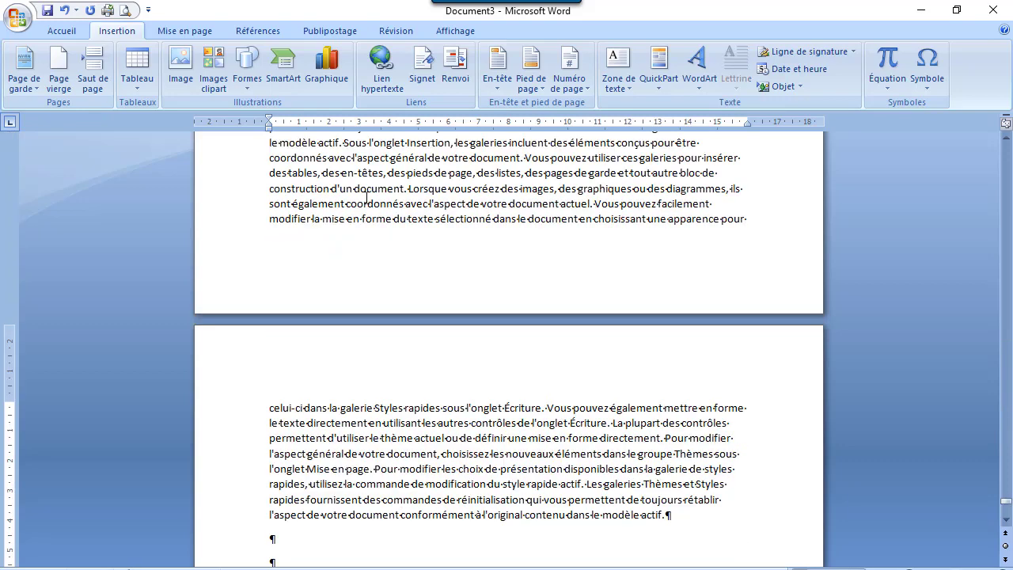
- Examine the cover page and the following text pages in print preview, then return to editing the document
left_click_drag(1005, 500, 996, 158)
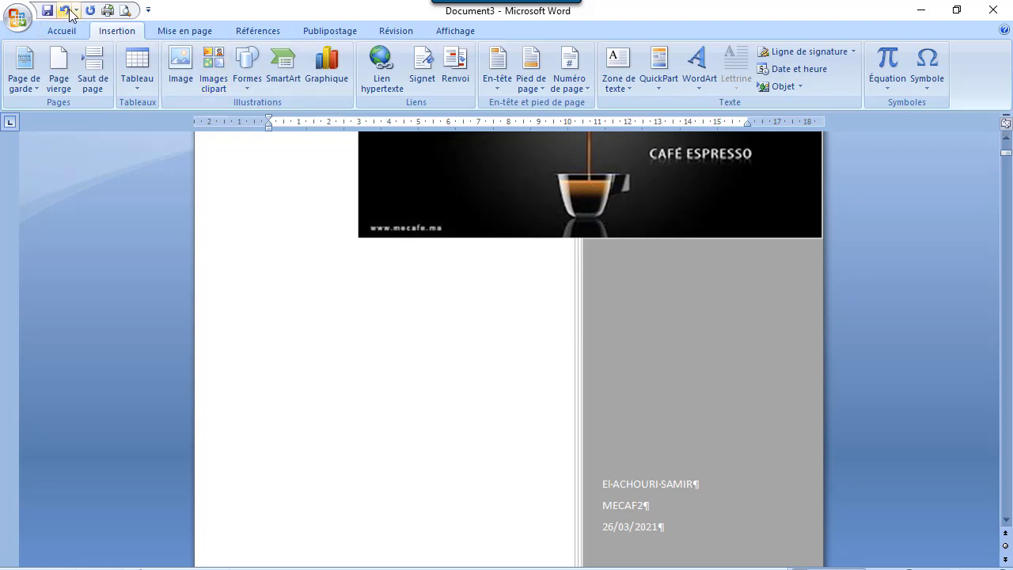
left_click(124, 10)
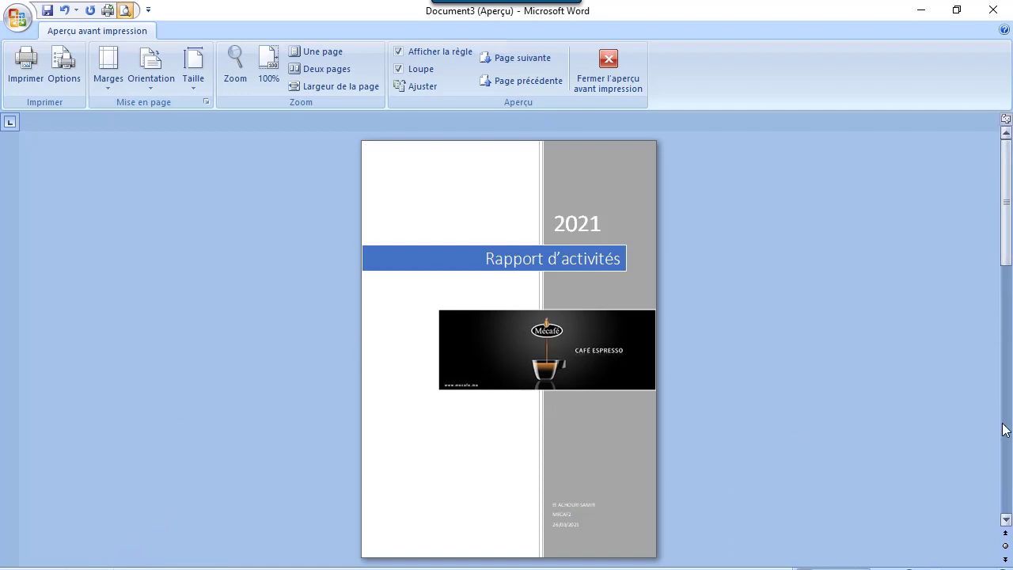
left_click_drag(1006, 520, 1007, 520)
left_click_drag(1006, 479, 1007, 156)
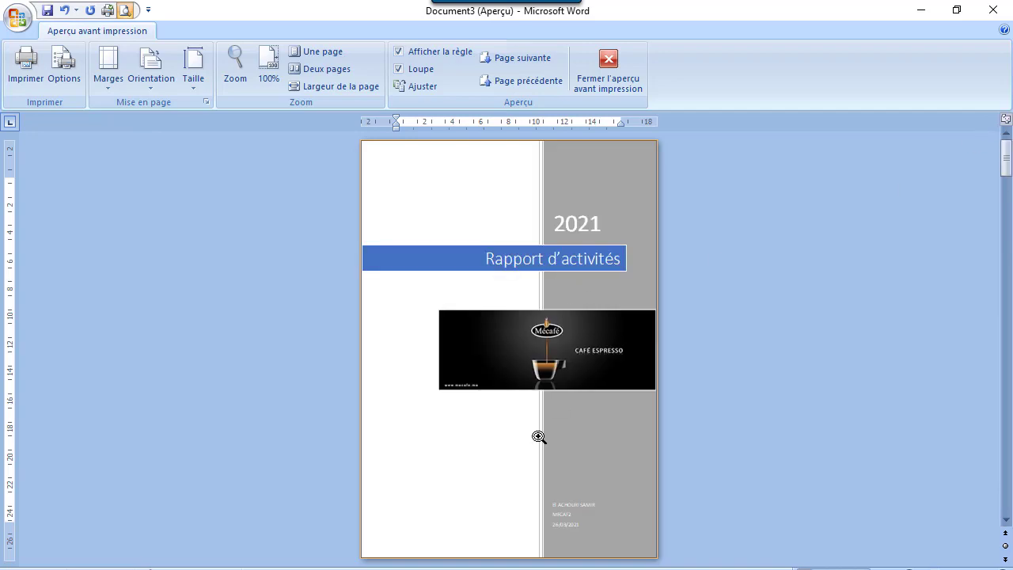
left_click(1007, 520)
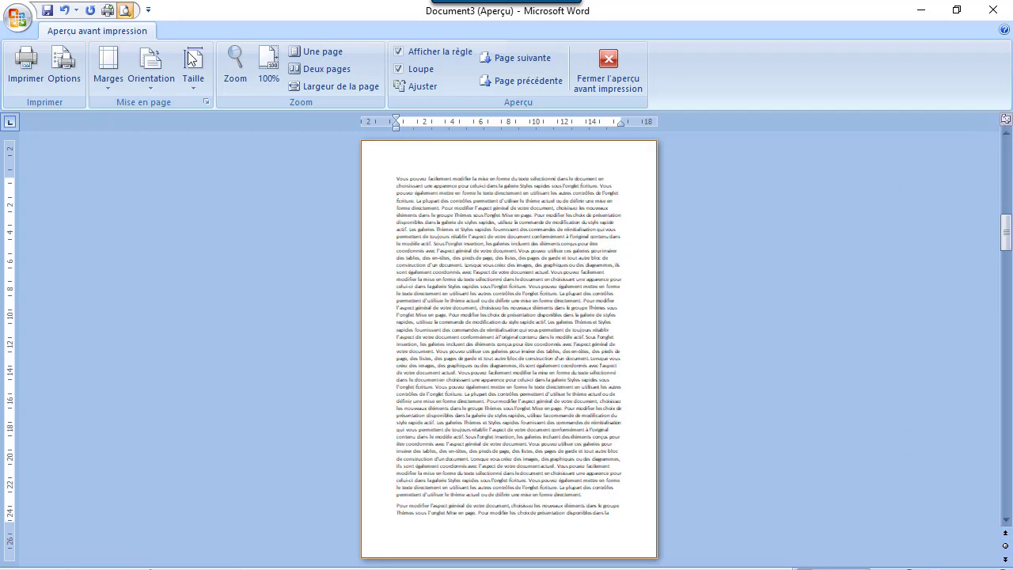
left_click(610, 64)
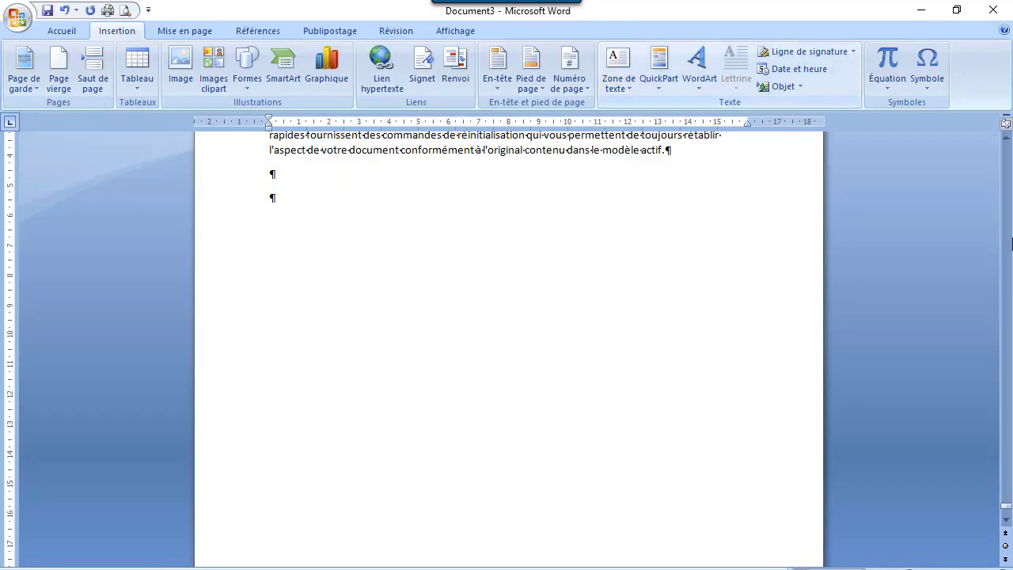
- Look back through the pages of generated sample text from the end of the document toward its beginning
left_click(1006, 138)
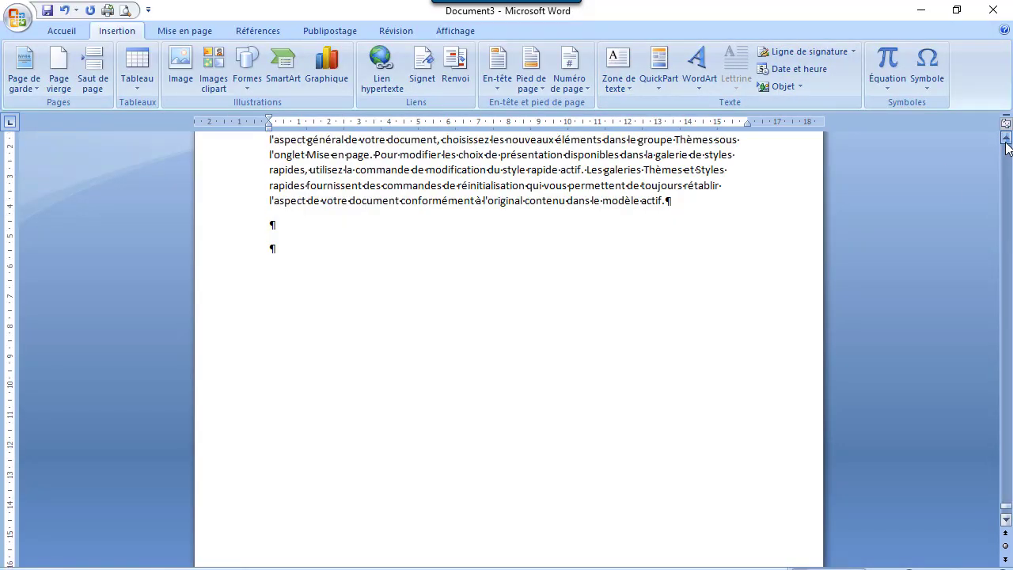
left_click(1007, 137)
key("Page_Up")
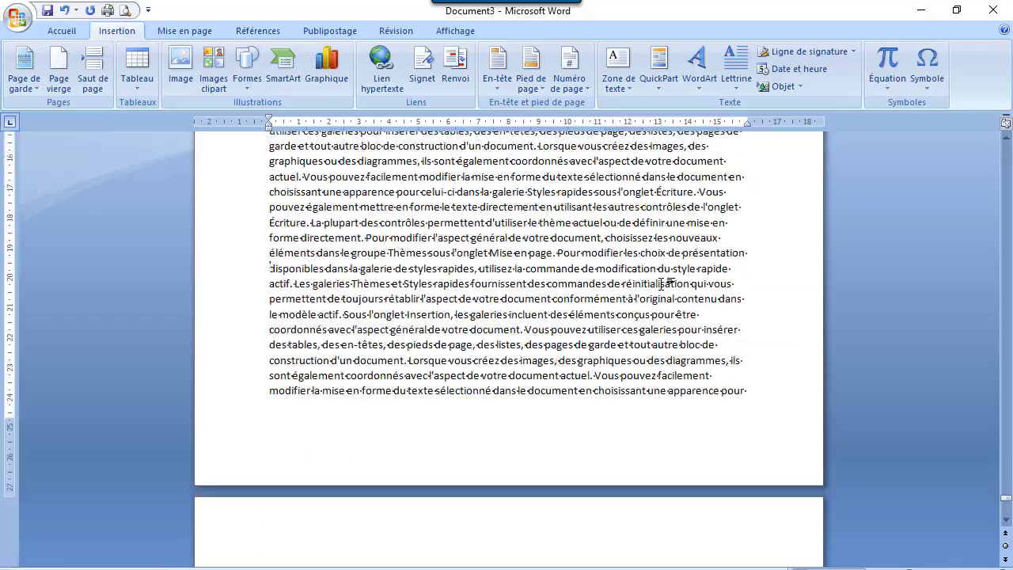
key("Page_Up")
key("Page_Up")
key("Page_Up")
key("Page_Up")
key("Page_Up")
key("Page_Up")
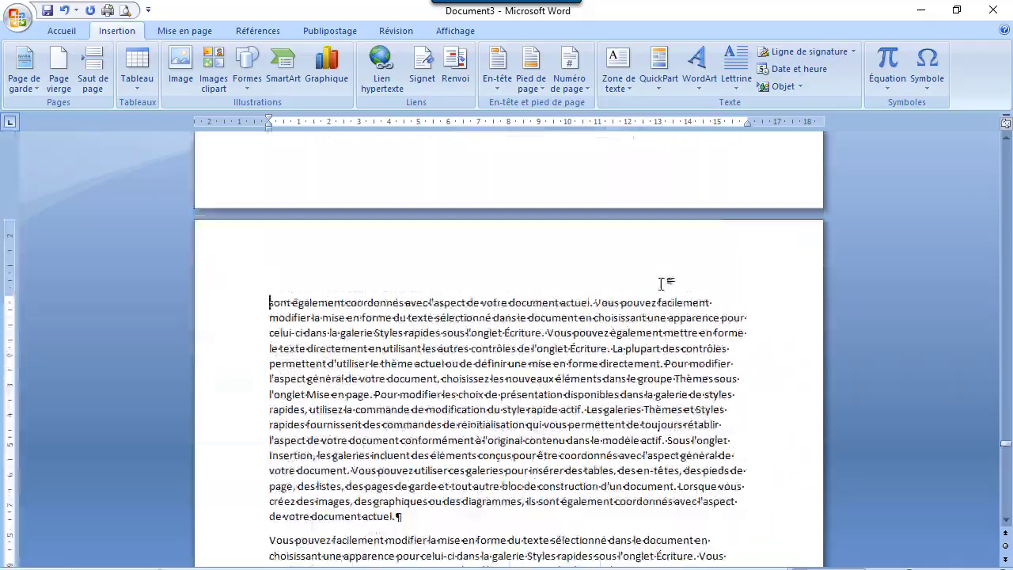
key("Page_Up")
key("Page_Up")
key("Page_Up")
key("Page_Up")
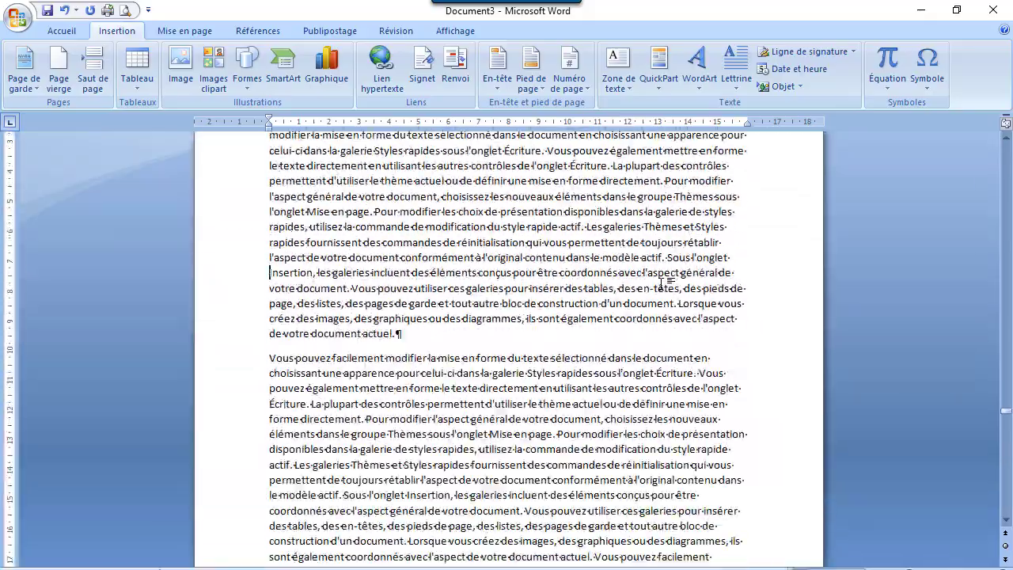
key("Page_Up")
key("Page_Up")
key("Page_Up")
key("Page_Up")
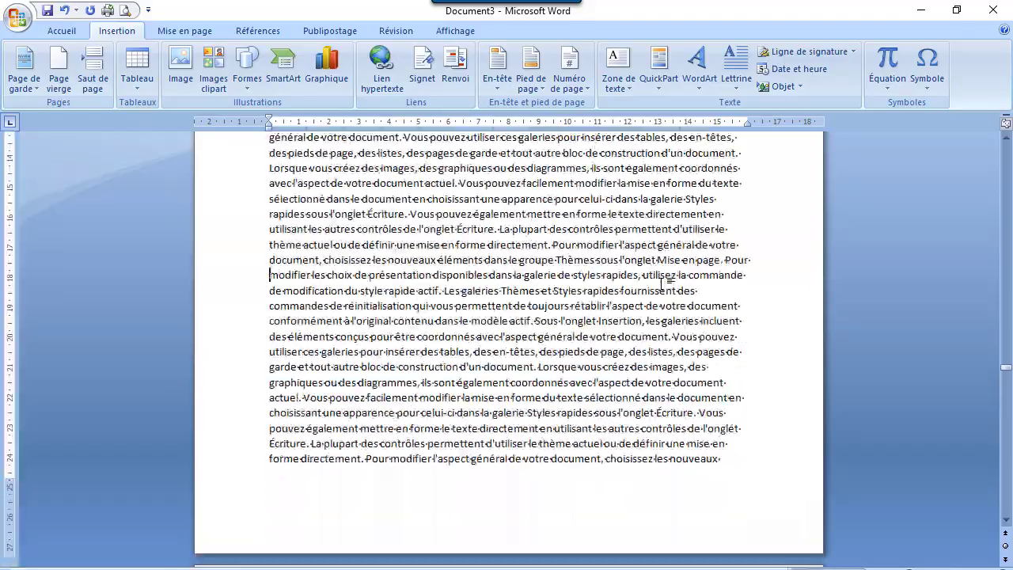
key("Page_Up")
key("Page_Up")
key("Page_Up")
key("Page_Up")
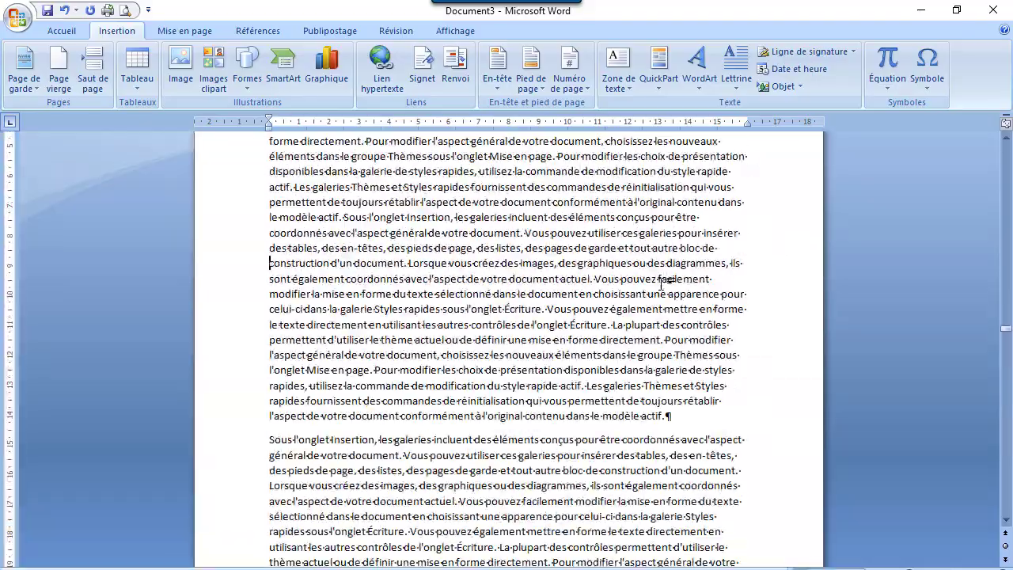
key("Page_Up")
key("Page_Up")
key("Page_Up")
key("Page_Up")
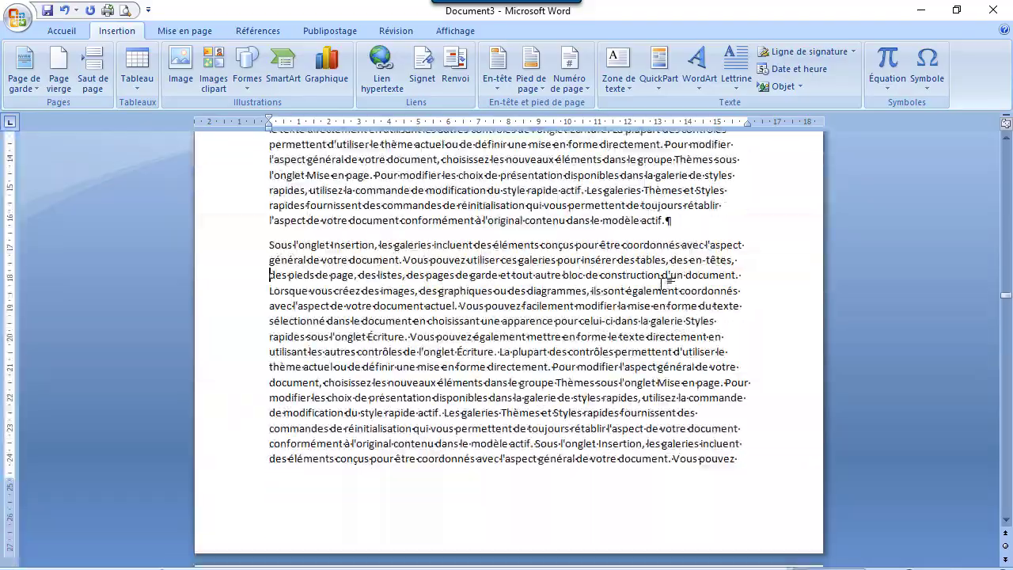
key("Page_Up")
key("Page_Up")
key("Page_Up")
key("Page_Up")
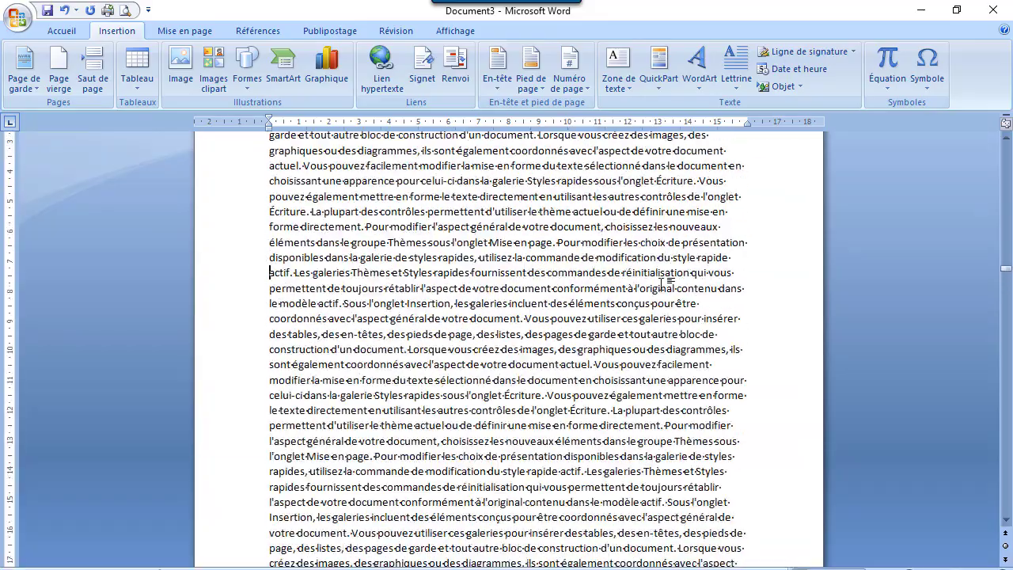
key("Page_Up")
key("Page_Up")
key("Page_Up")
key("Page_Up")
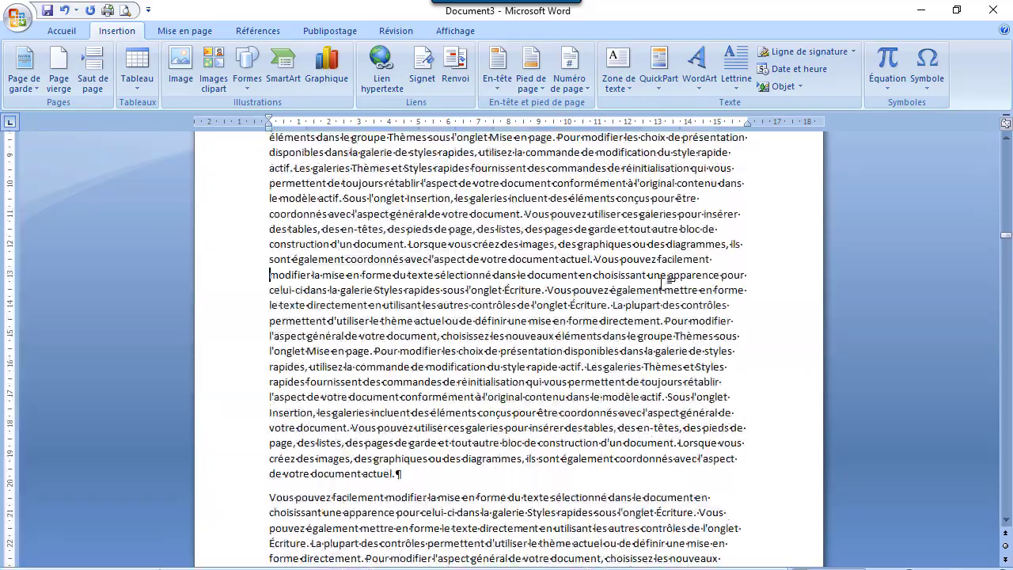
key("Page_Up")
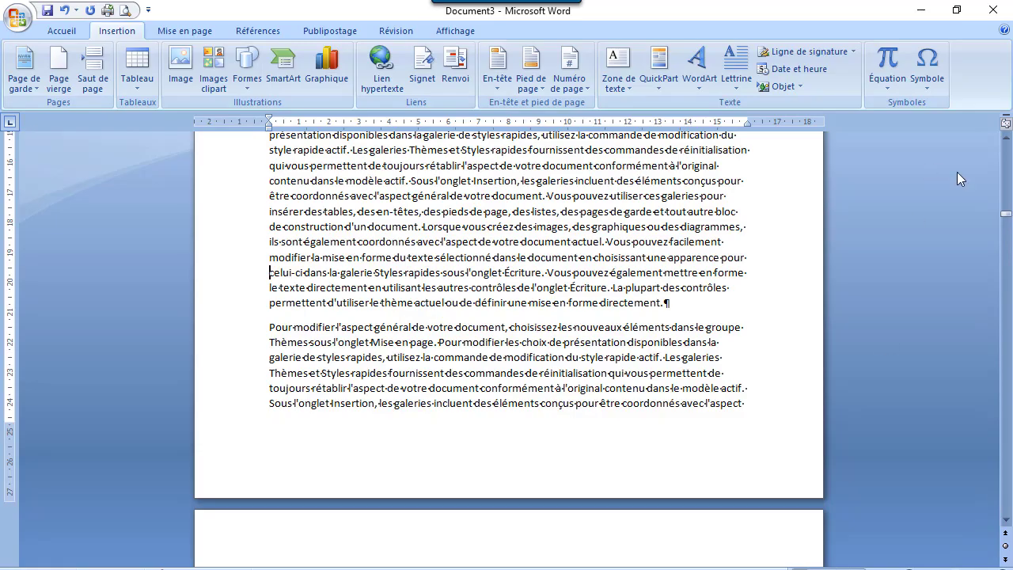
left_click_drag(1009, 216, 1007, 156)
scroll(509, 349, "down", 20)
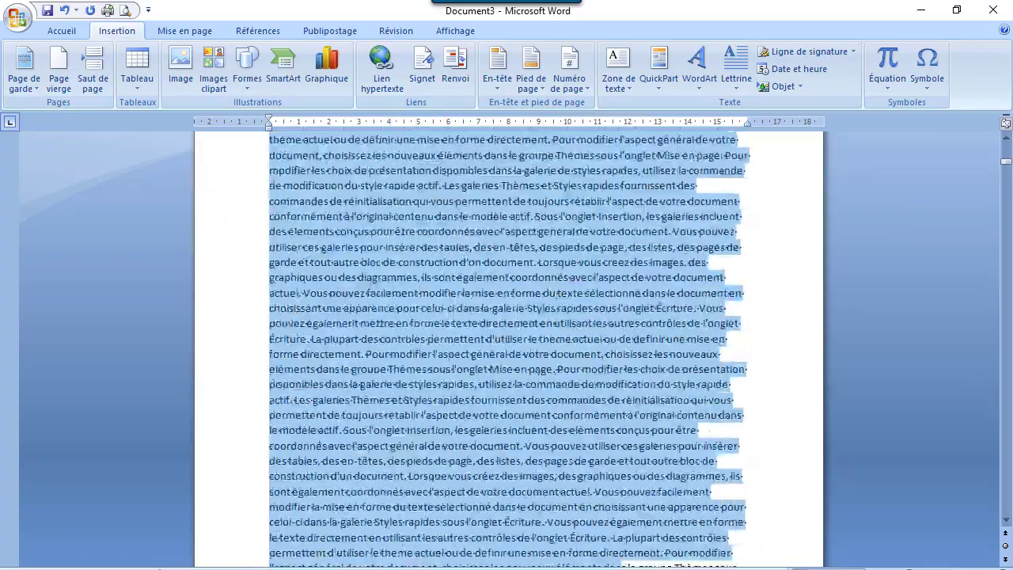
scroll(509, 348, "down", 20)
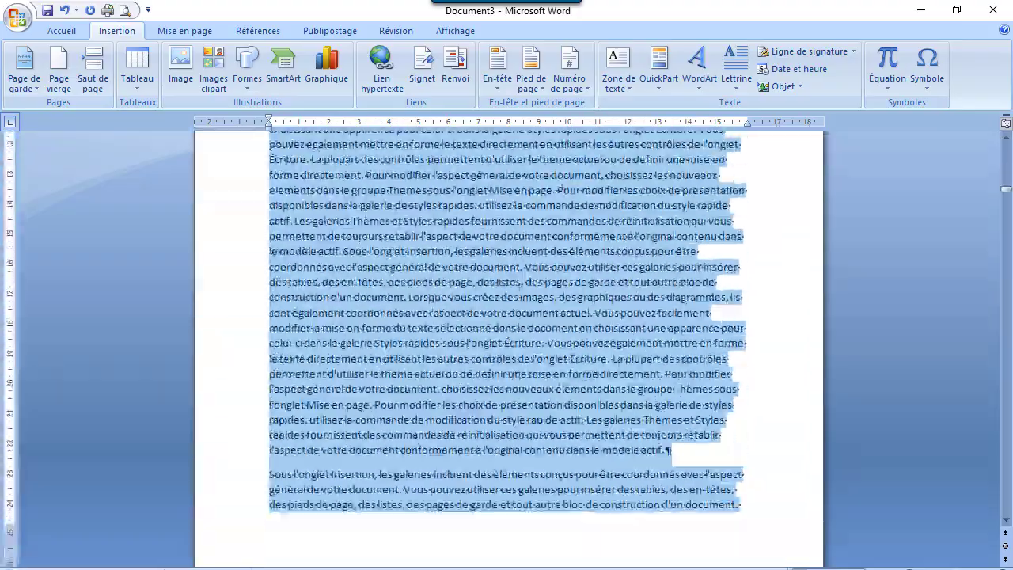
scroll(509, 348, "down", 20)
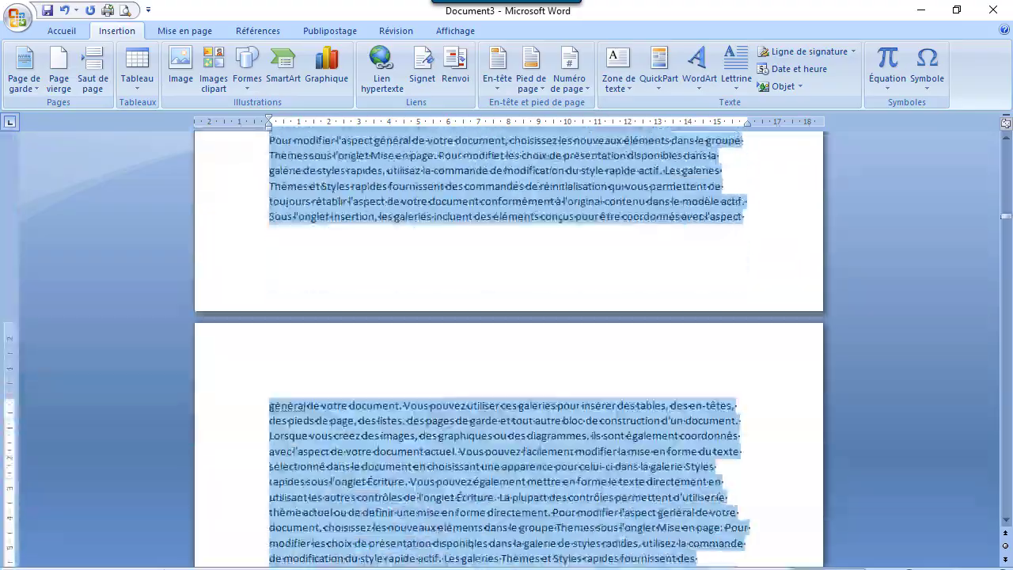
scroll(509, 348, "down", 20)
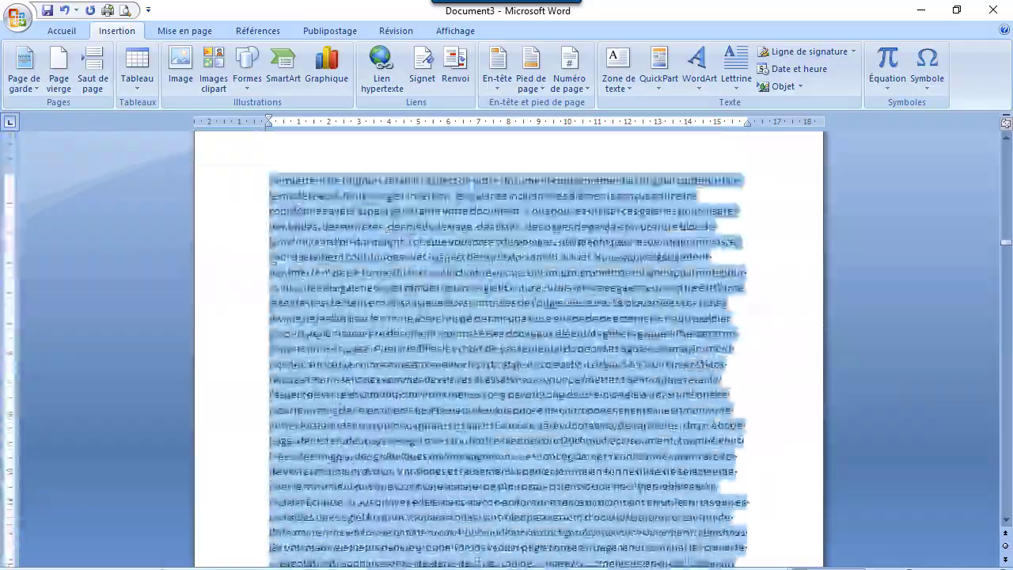
scroll(509, 348, "down", 20)
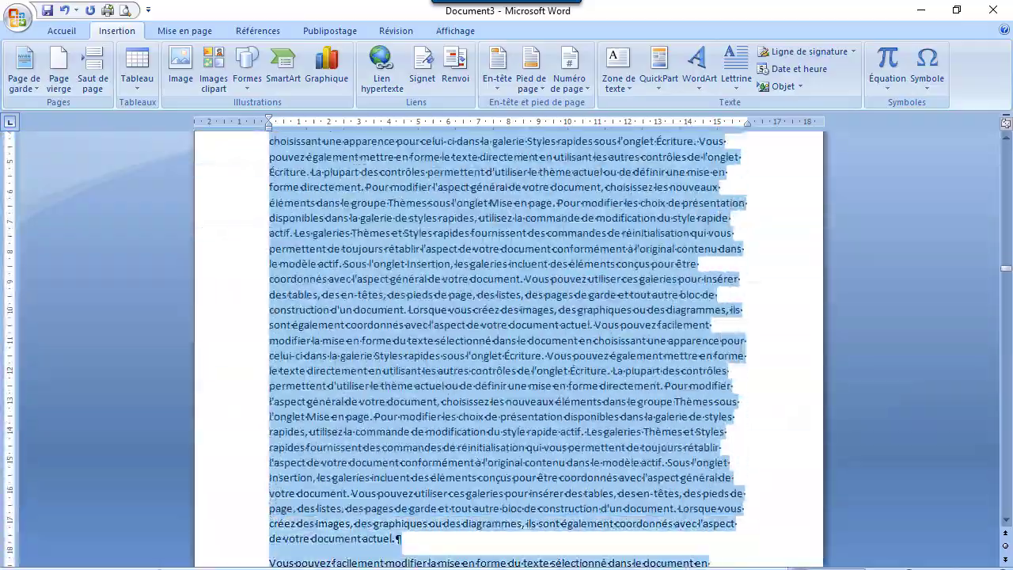
key("shift+Down")
key("shift+Down")
key("shift+Down")
key("shift+Down")
key("shift+Down")
key("shift+Down")
key("shift+Down")
key("shift+Down")
key("shift+Down")
key("shift+Down")
key("shift+Down")
key("shift+Down")
key("shift+Down")
key("shift+Down")
key("shift+Down")
key("shift+Down")
key("shift+Down")
key("shift+Down")
key("shift+Down")
key("shift+Down")
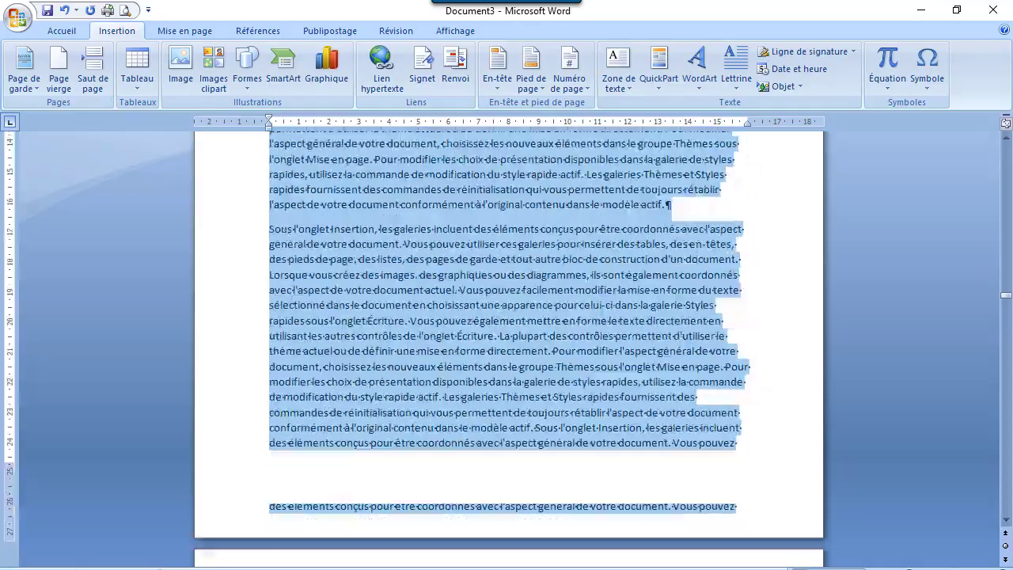
key("shift+Down")
key("shift+Down")
key("shift+Down")
key("shift+Down")
key("shift+Down")
key("shift+Down")
key("shift+Down")
key("shift+Down")
key("shift+Down")
key("shift+Down")
key("shift+Down")
key("shift+Down")
key("shift+Down")
key("shift+Down")
key("shift+Down")
key("shift+Down")
key("shift+Down")
key("shift+Down")
key("shift+Down")
key("shift+Down")
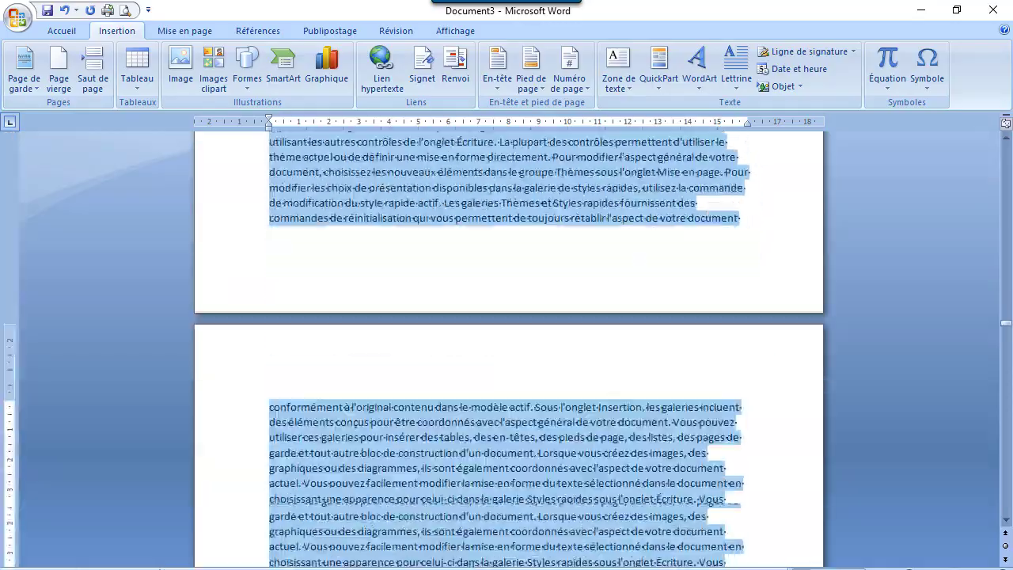
left_click(757, 521)
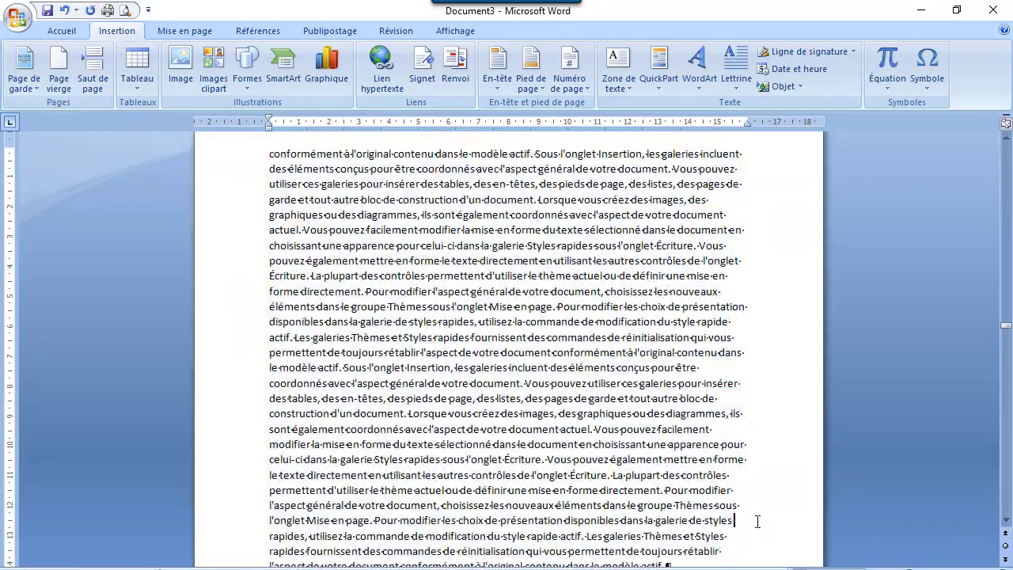
key("ctrl+a")
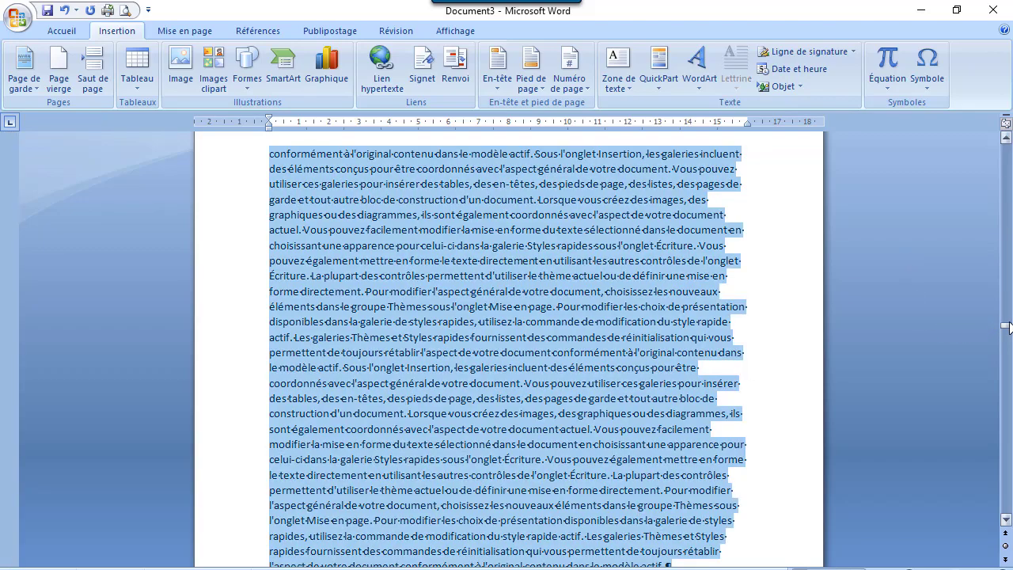
left_click_drag(1007, 325, 1007, 165)
left_click(566, 328)
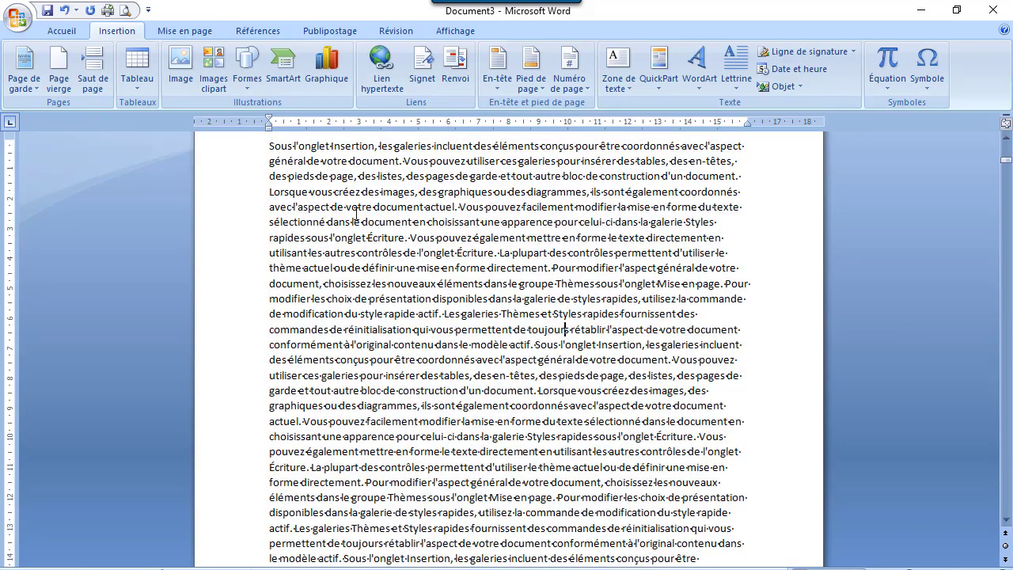
- Select the whole first paragraph of sample text on the page after the cover page and justify it
left_click_drag(272, 148, 710, 497)
scroll(718, 434, "down", 2)
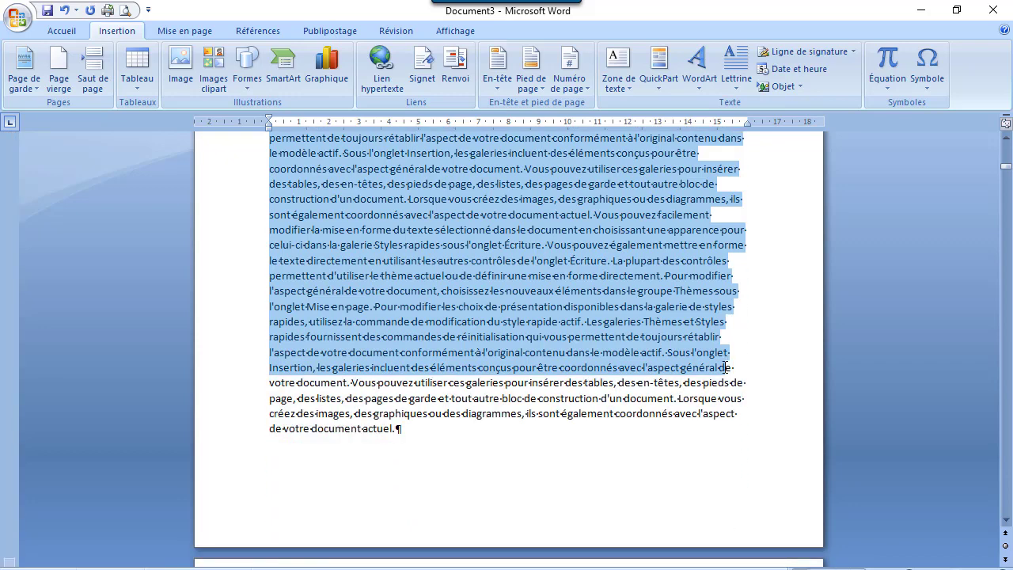
left_click(62, 30)
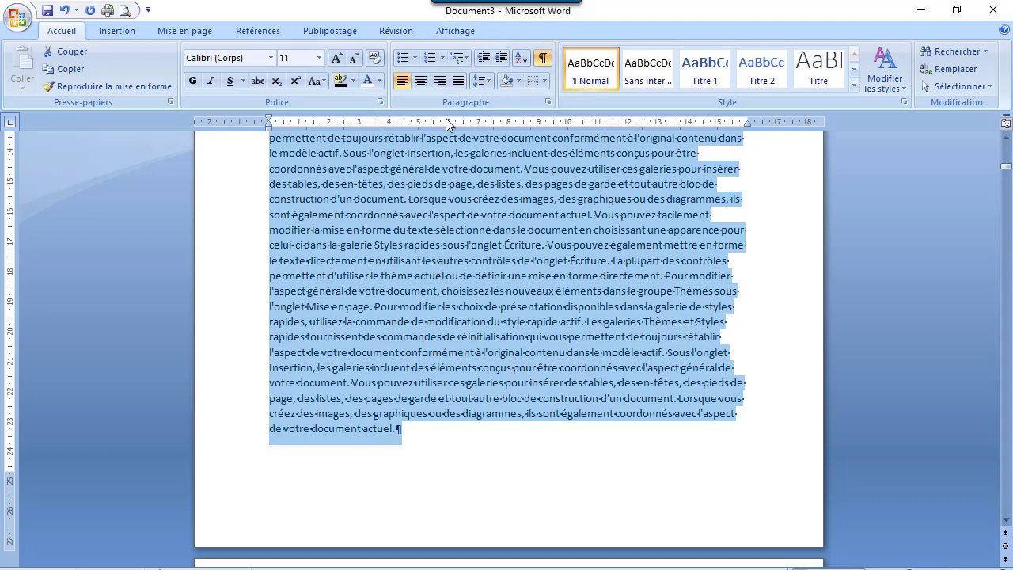
left_click(458, 82)
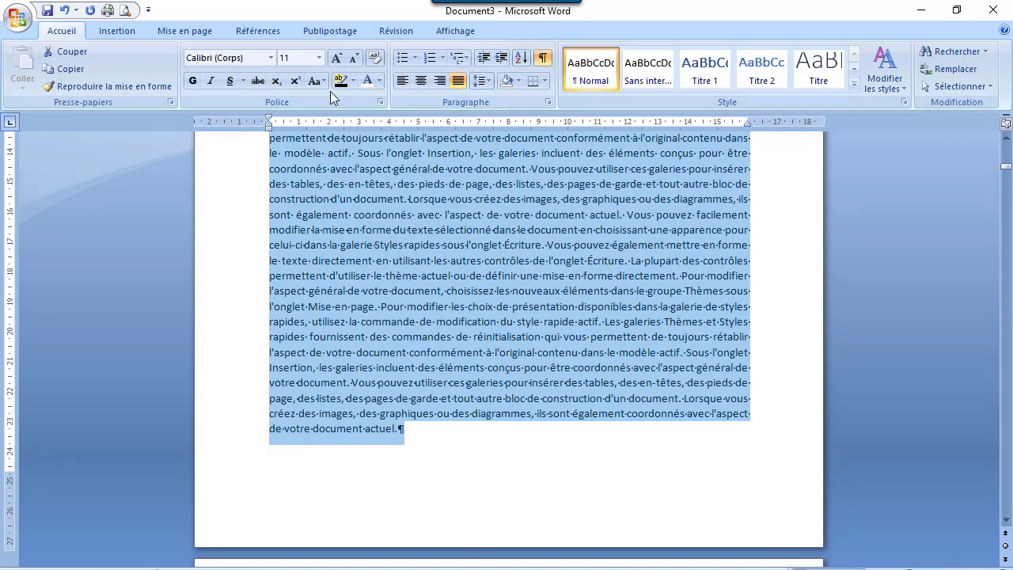
- Set the selected first paragraph's font to Times New Roman at size 12 and clear the selection
left_click(270, 58)
left_click(270, 58)
left_click(270, 58)
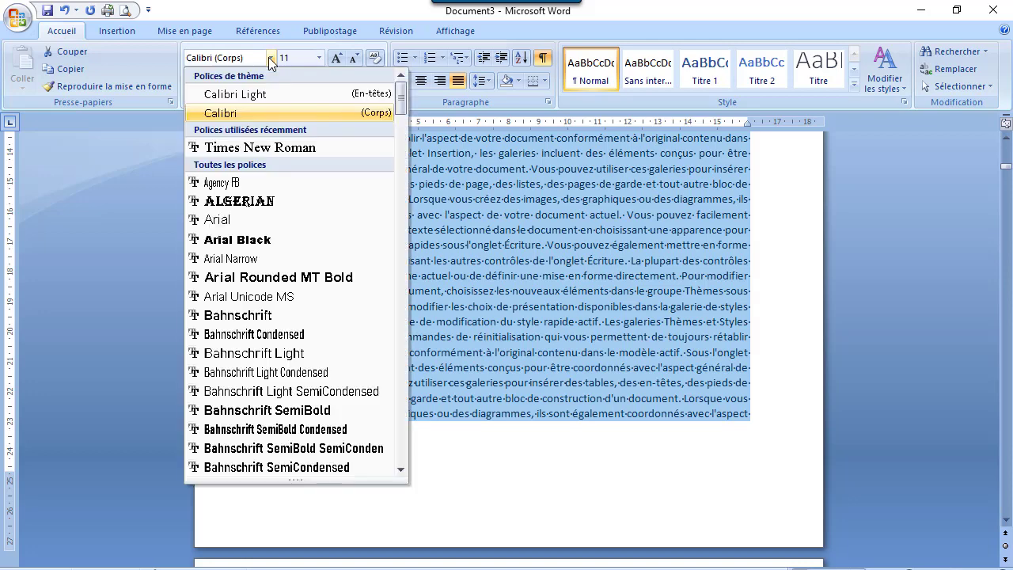
left_click(286, 147)
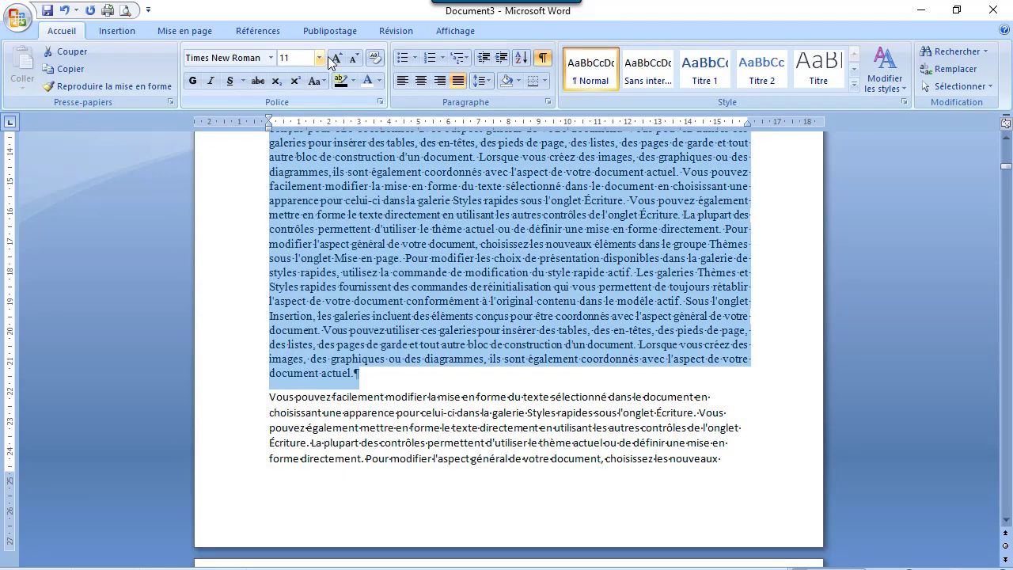
left_click(336, 59)
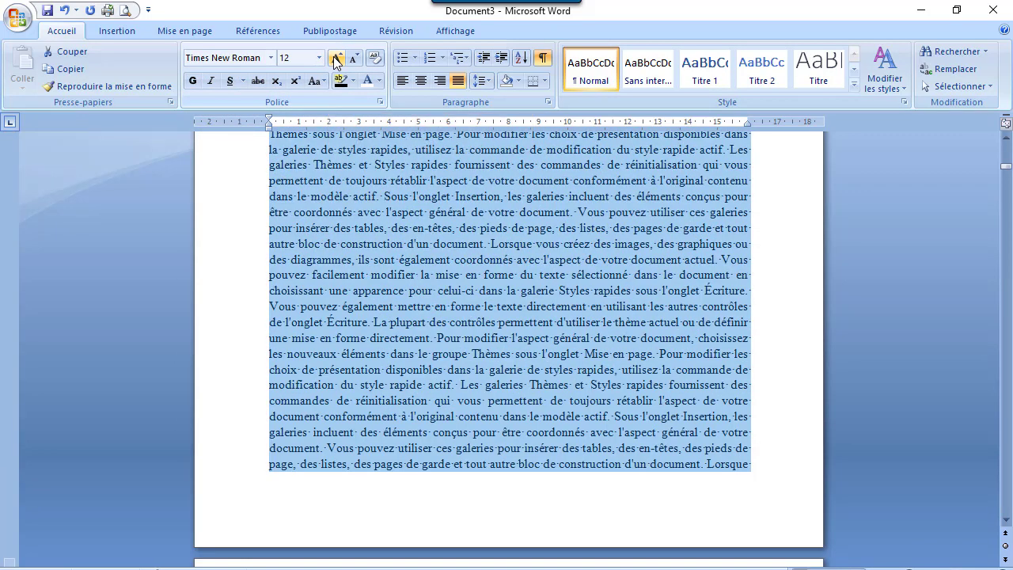
left_click(336, 59)
left_click(354, 57)
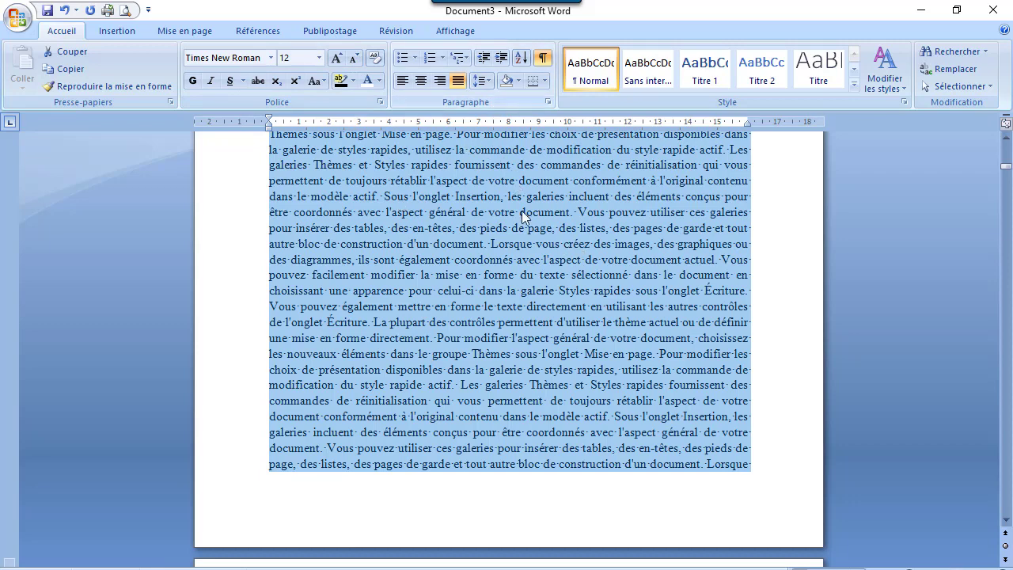
left_click(513, 229)
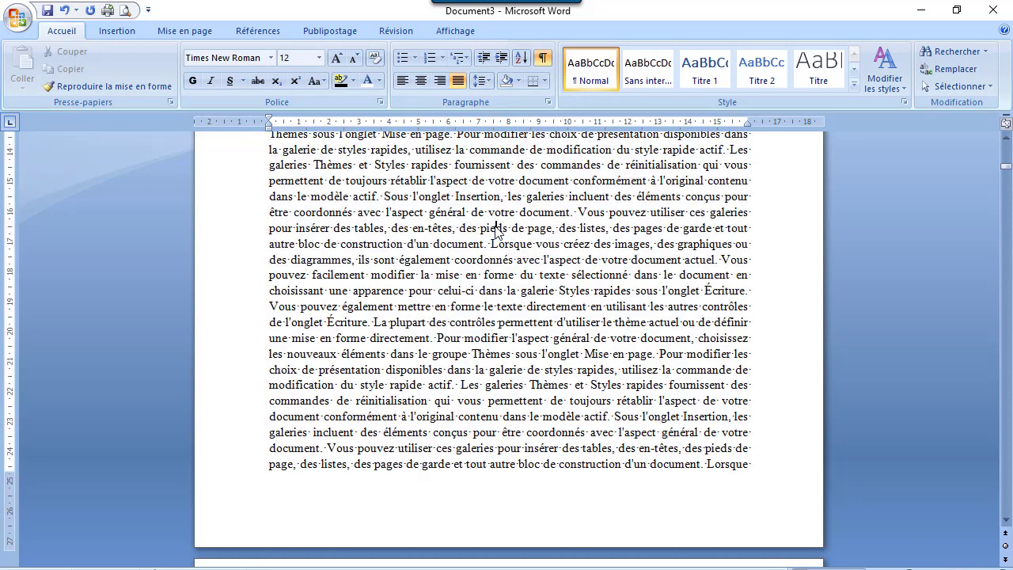
- Examine the reformatted first paragraph on the page after the cover page, from its opening lines downward
left_click_drag(758, 460, 288, 158)
left_click(424, 246)
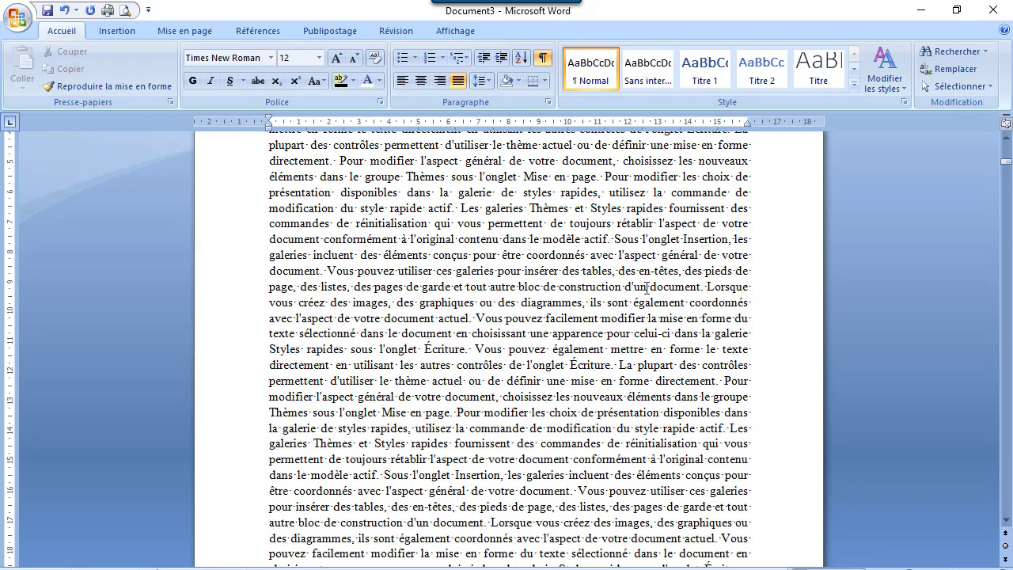
left_click(1006, 520)
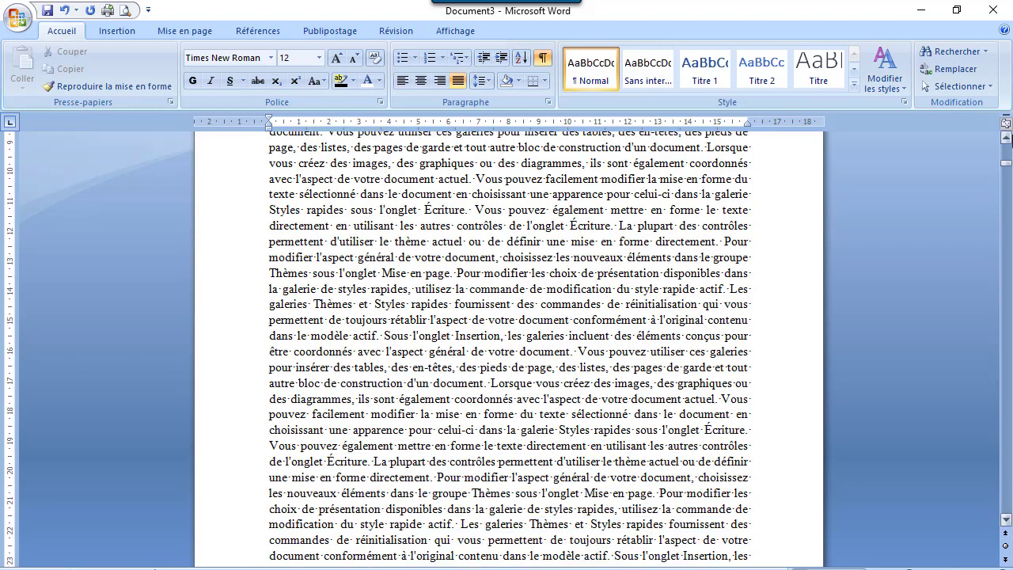
left_click(1006, 138)
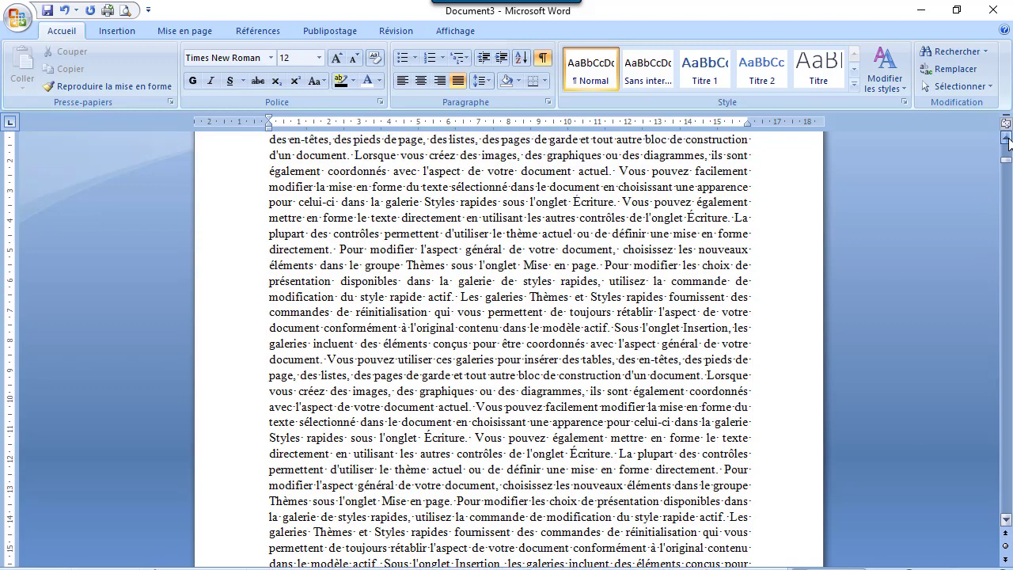
left_click_drag(1010, 141, 1010, 141)
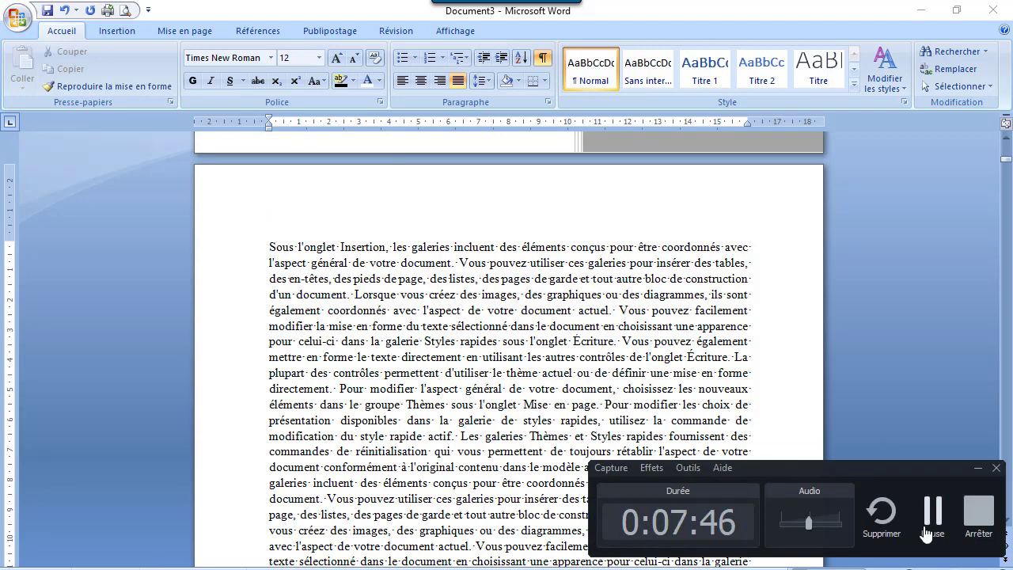
scroll(616, 392, "down", 6)
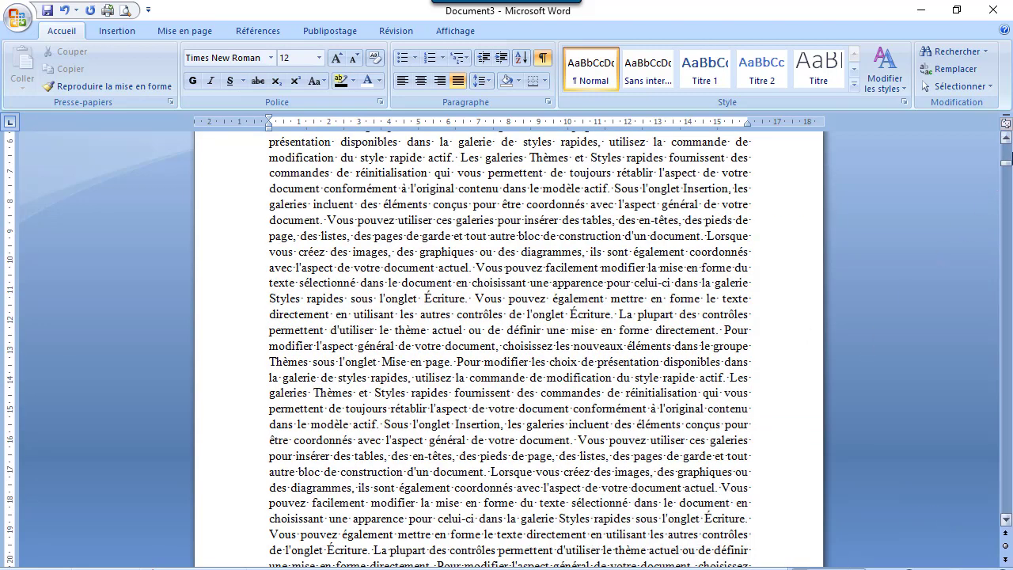
left_click_drag(1006, 163, 1006, 170)
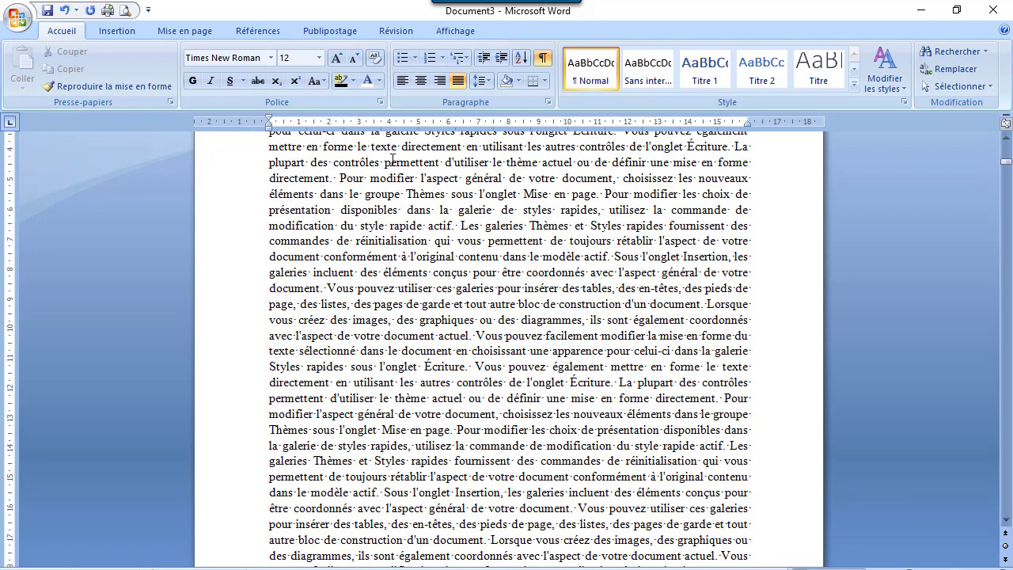
left_click(1006, 137)
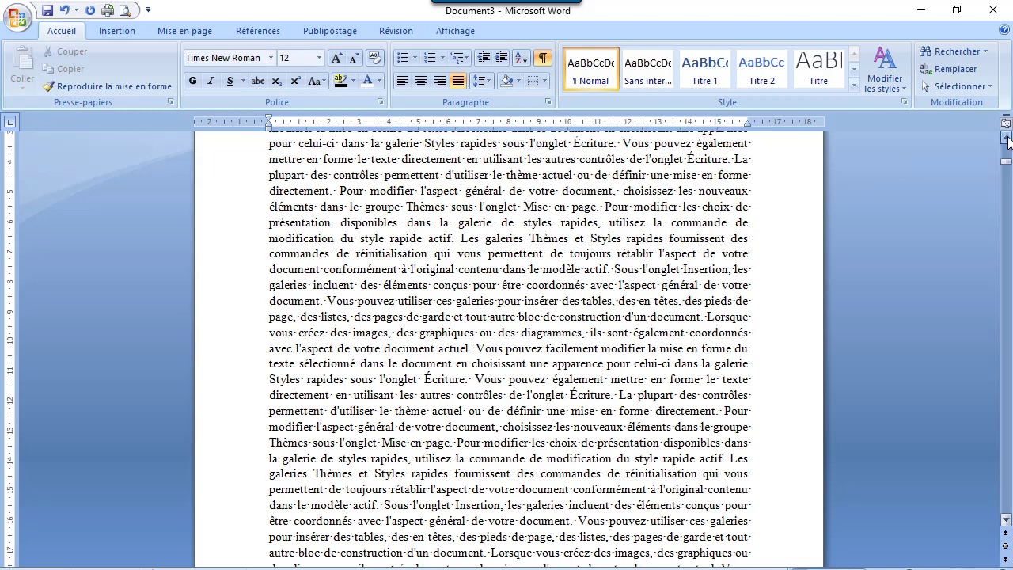
- Try outside borders on the first nine lines of the paragraph after the cover page, and undo them
left_click(1006, 137)
left_click(1006, 137)
left_click(1006, 137)
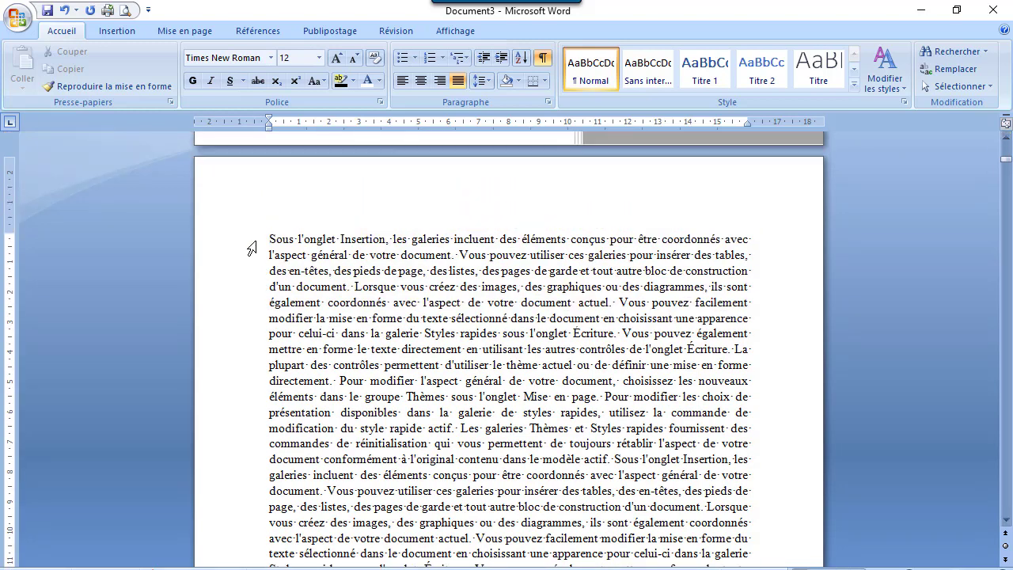
left_click_drag(270, 240, 766, 357)
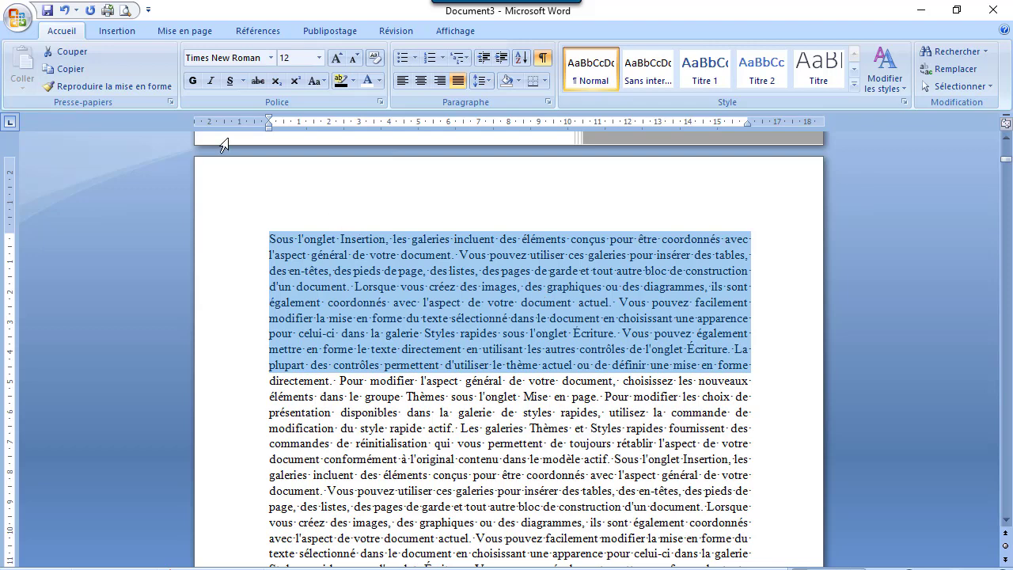
left_click(173, 31)
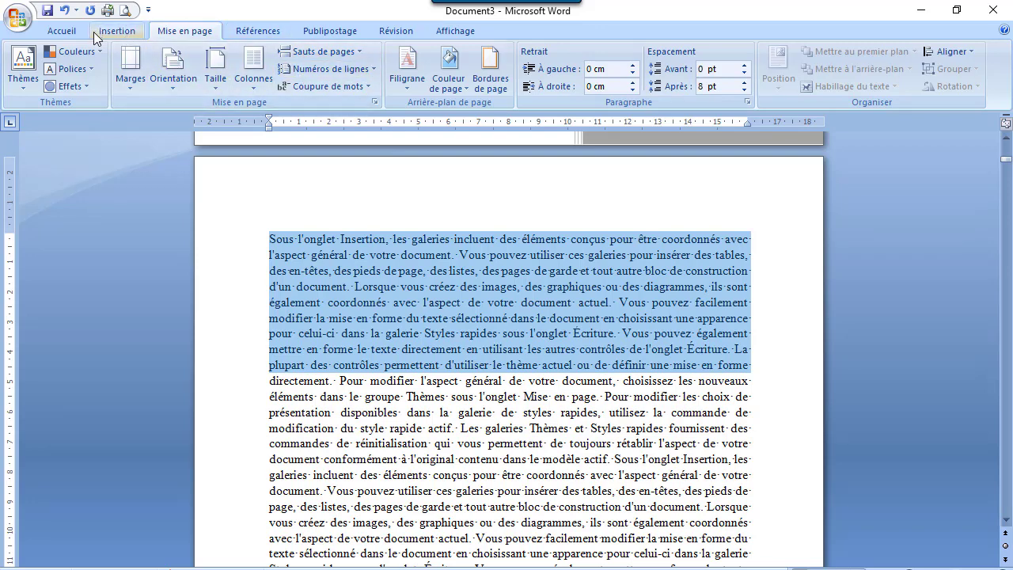
left_click(66, 32)
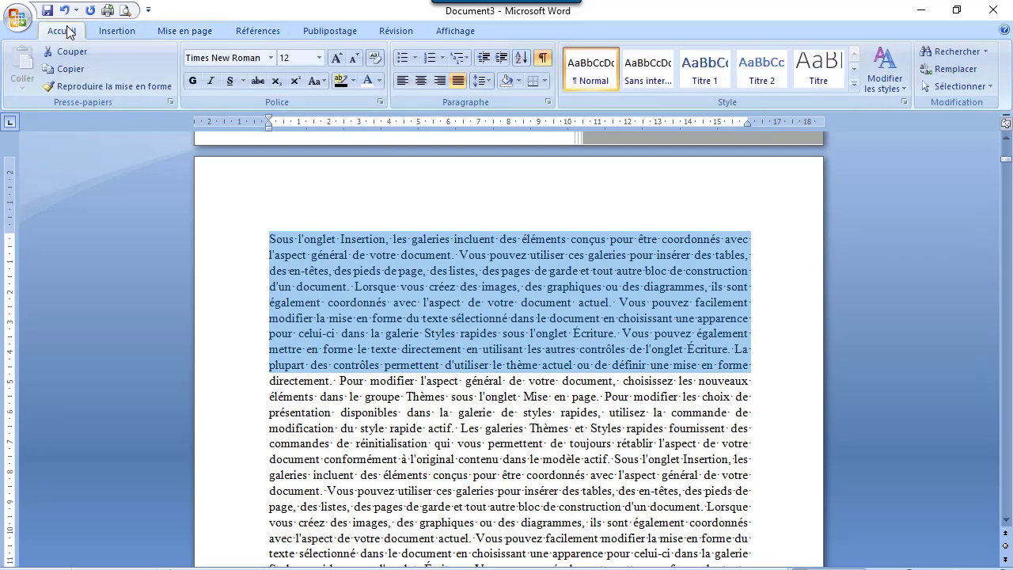
left_click(543, 82)
left_click(583, 207)
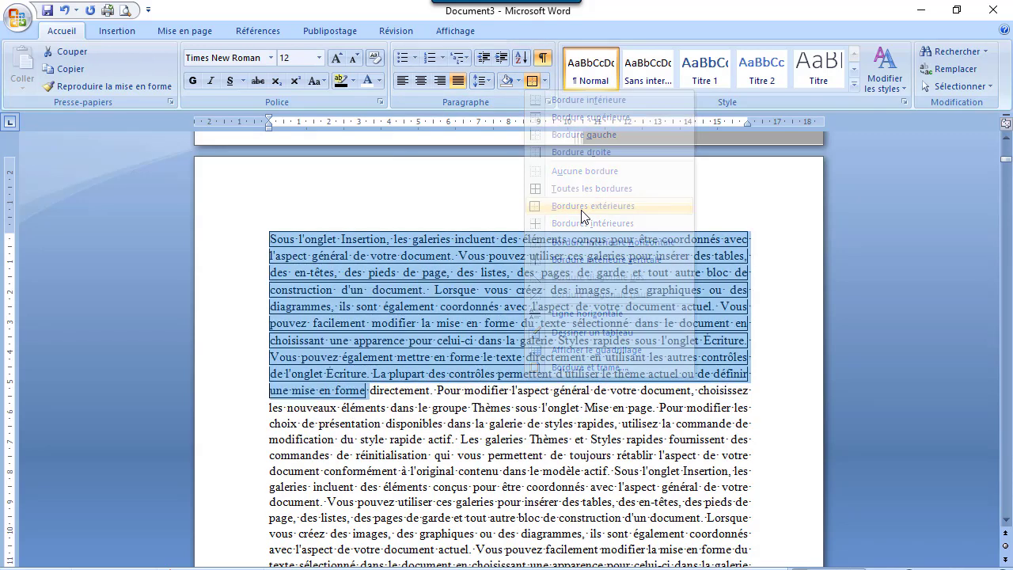
left_click(545, 84)
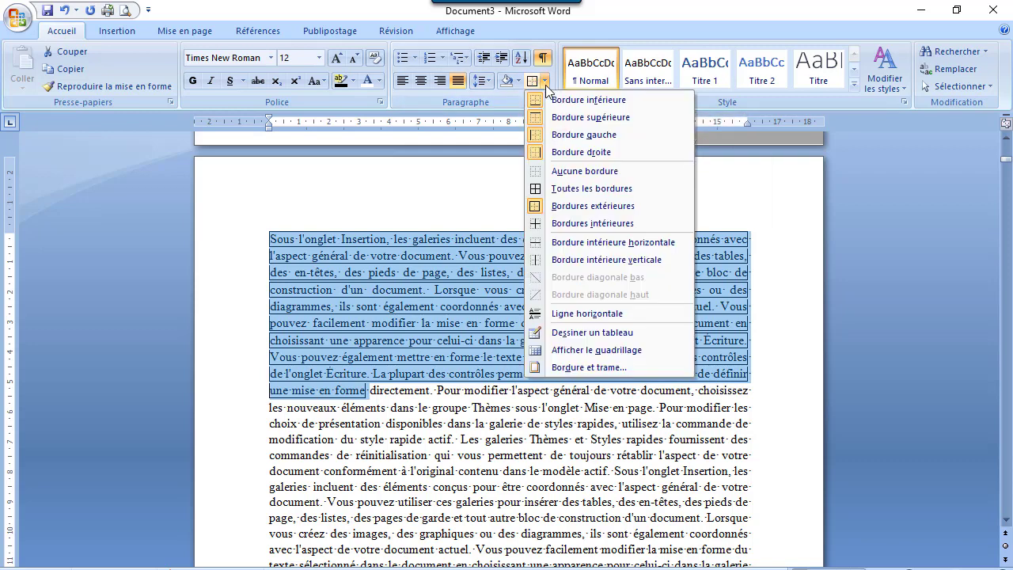
left_click(63, 10)
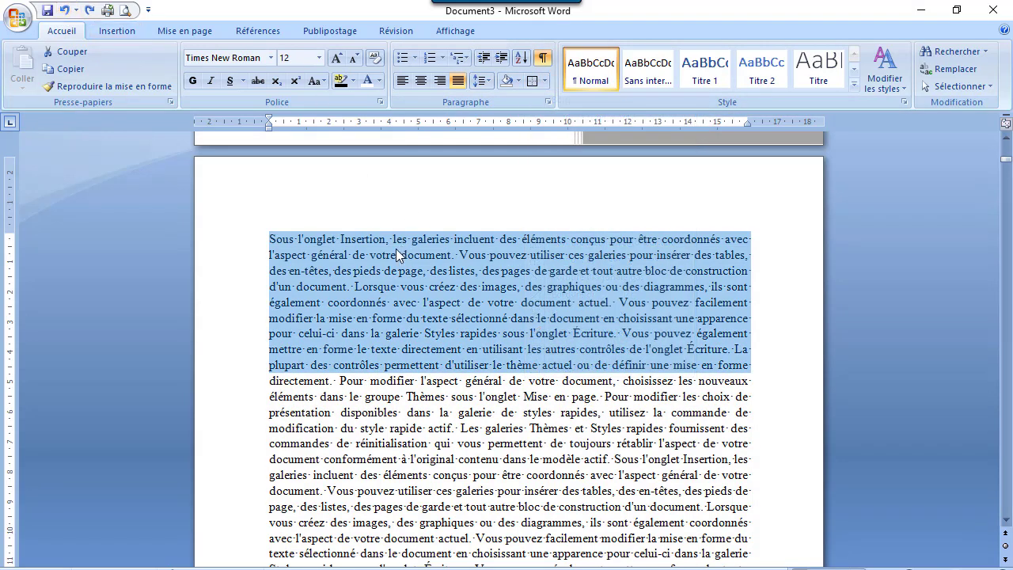
- Put outside borders around only the first line of the paragraph after the cover page
left_click(333, 248)
left_click_drag(265, 238, 754, 239)
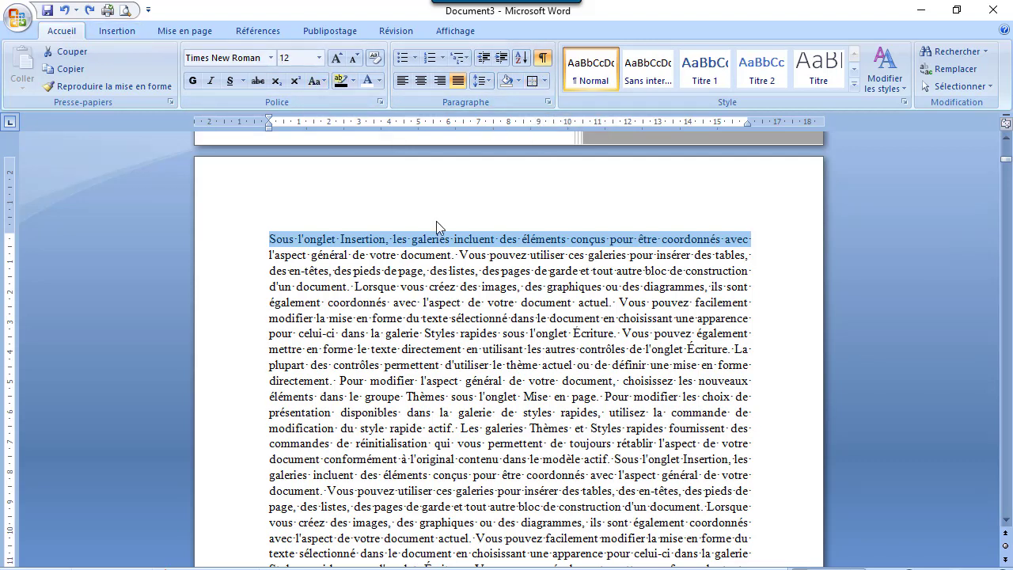
left_click(544, 81)
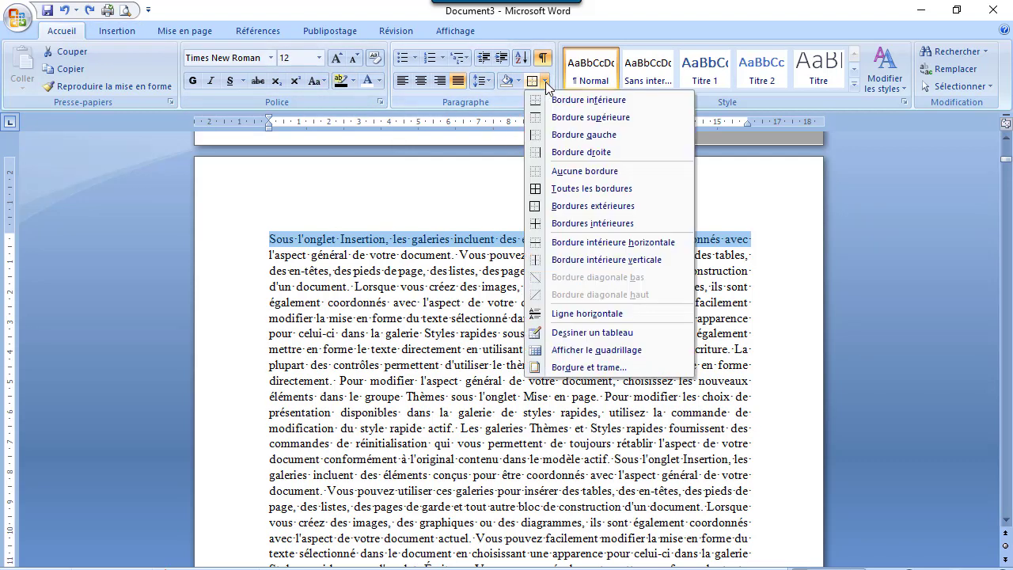
left_click(563, 211)
left_click(429, 272)
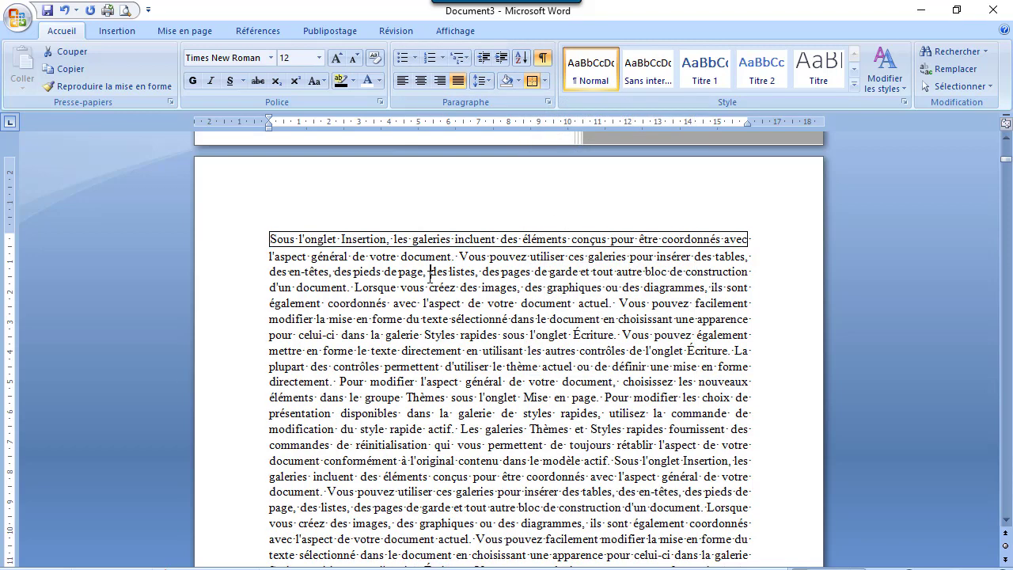
- Shade the bordered first line of the paragraph with the lightest orange theme colour
left_click_drag(283, 239, 749, 240)
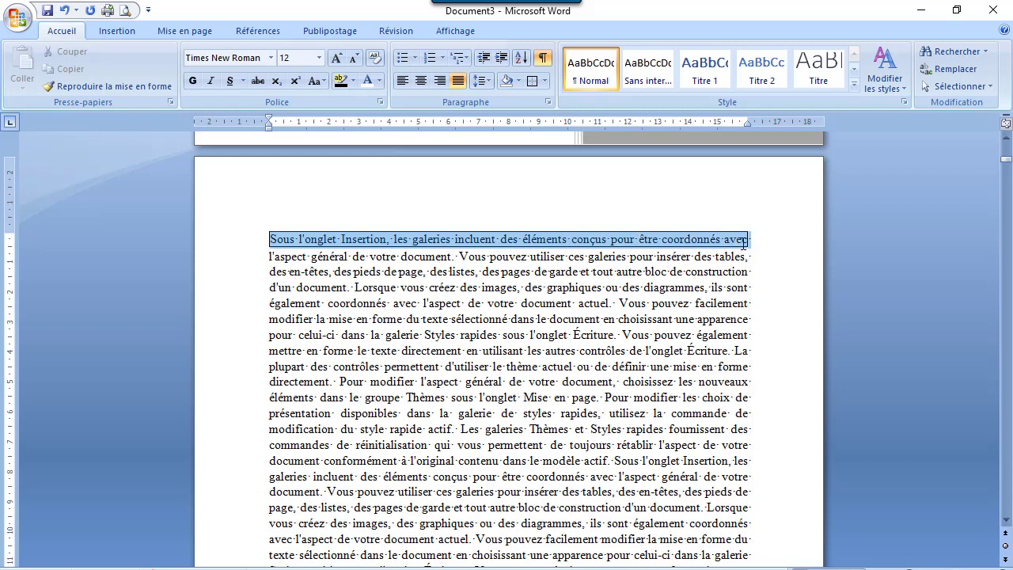
left_click(520, 82)
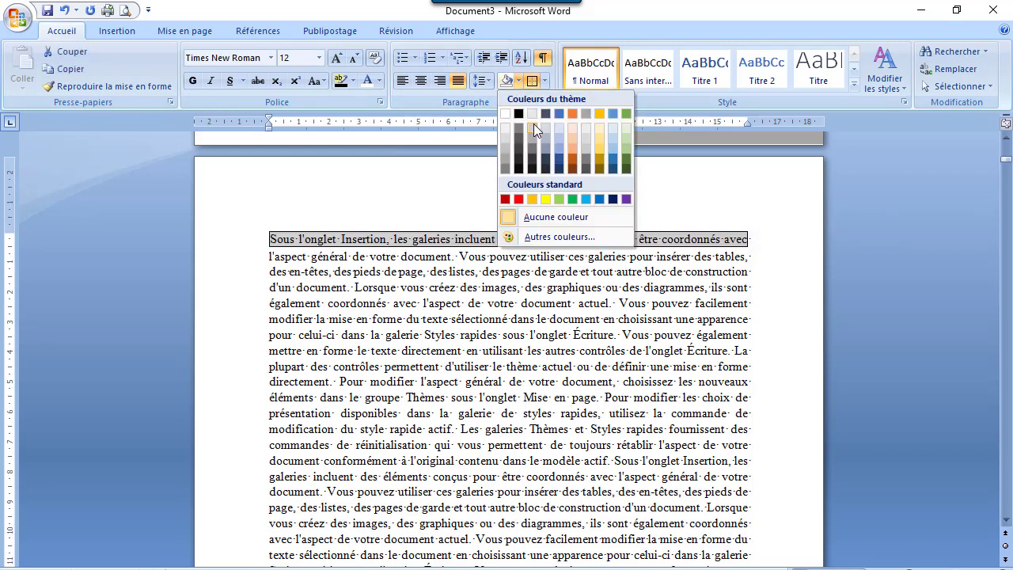
left_click(574, 131)
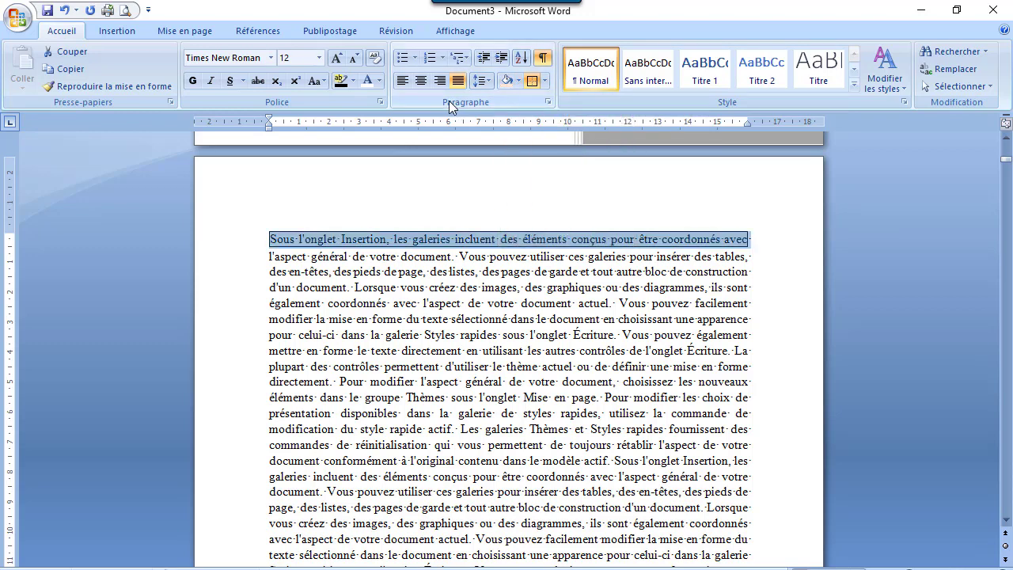
- Make the shaded first line's text dark red, bold and italic, and clear the selection
left_click(380, 80)
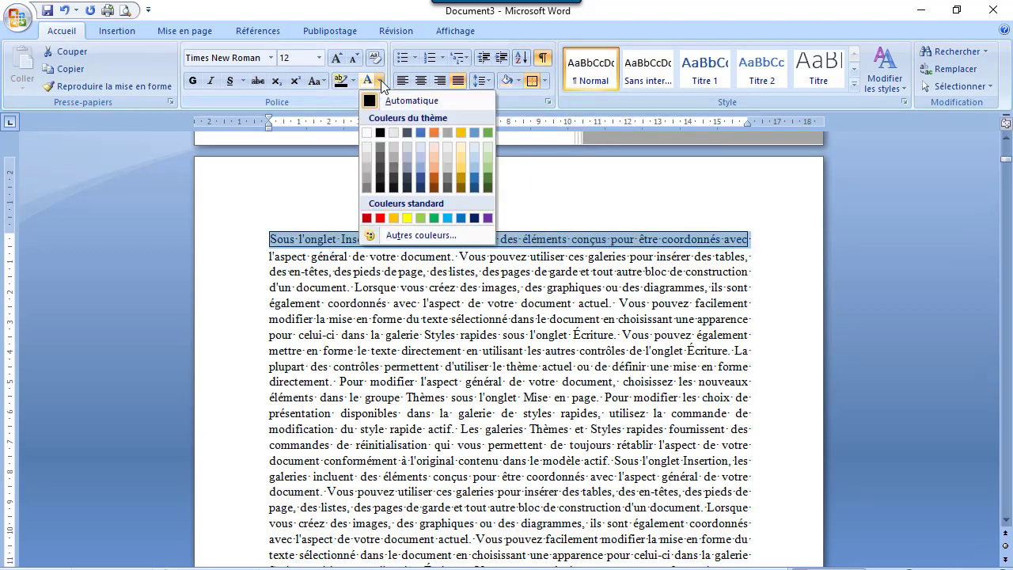
left_click(367, 218)
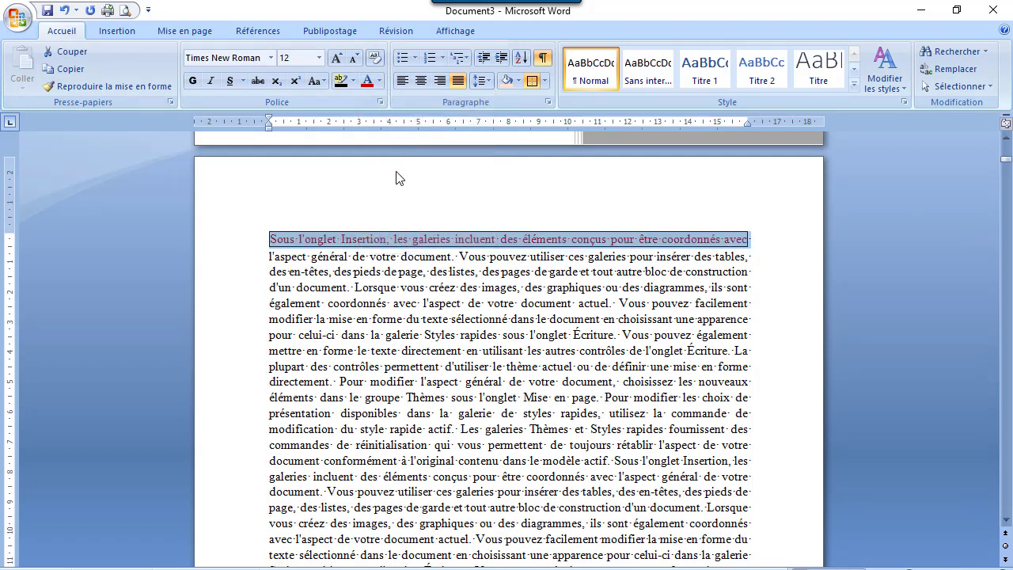
left_click(193, 82)
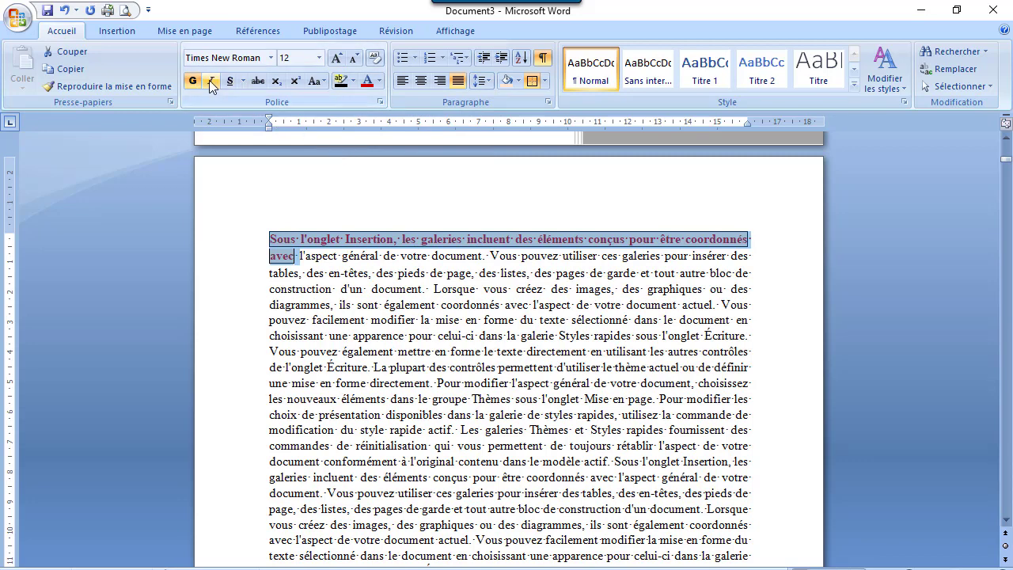
left_click(211, 82)
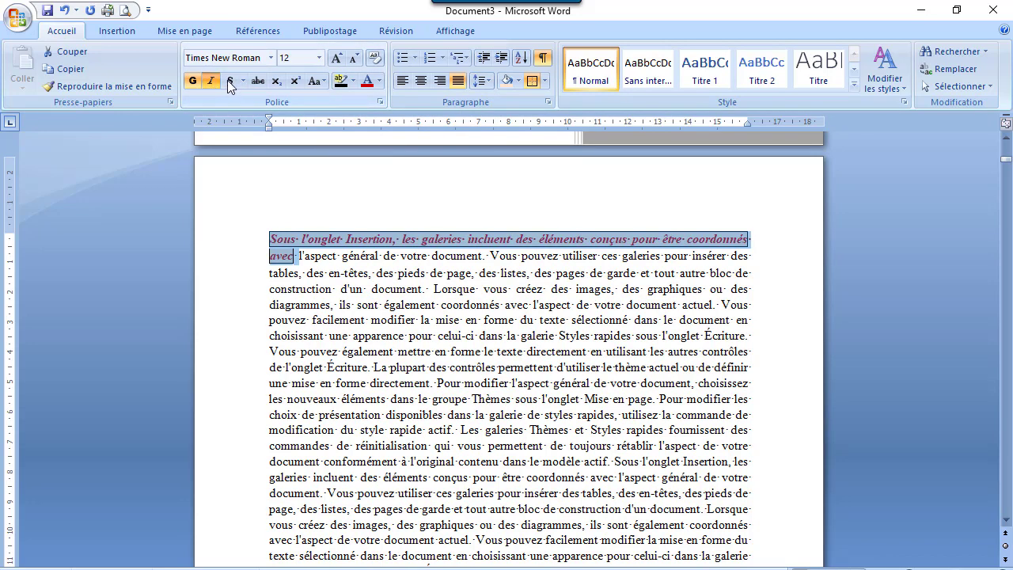
left_click(589, 283)
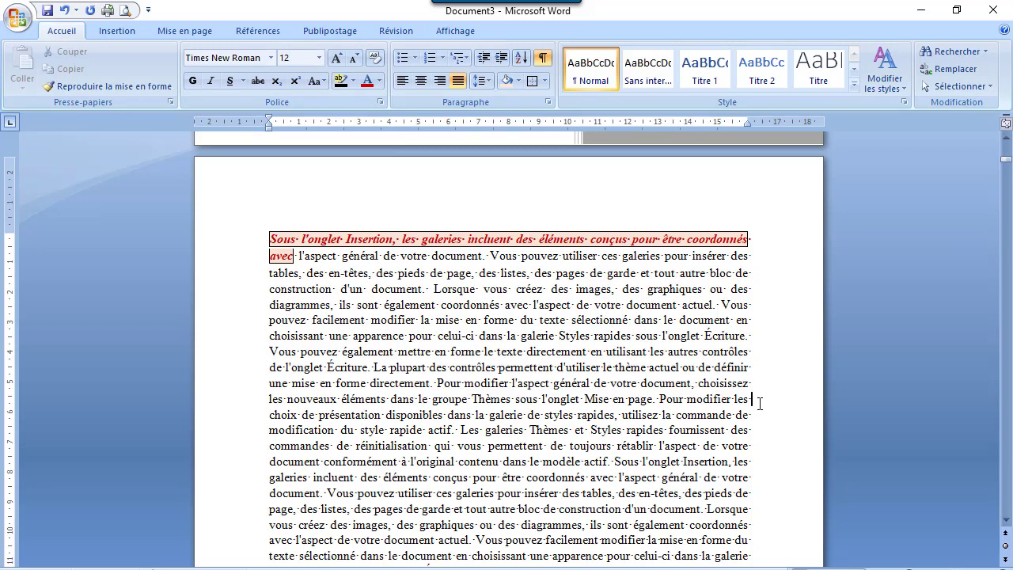
- Split the paragraph so that "choix de présentation disponibles dans la galerie de styles" stands on its own line
key("Return")
left_click(574, 422)
key("Return")
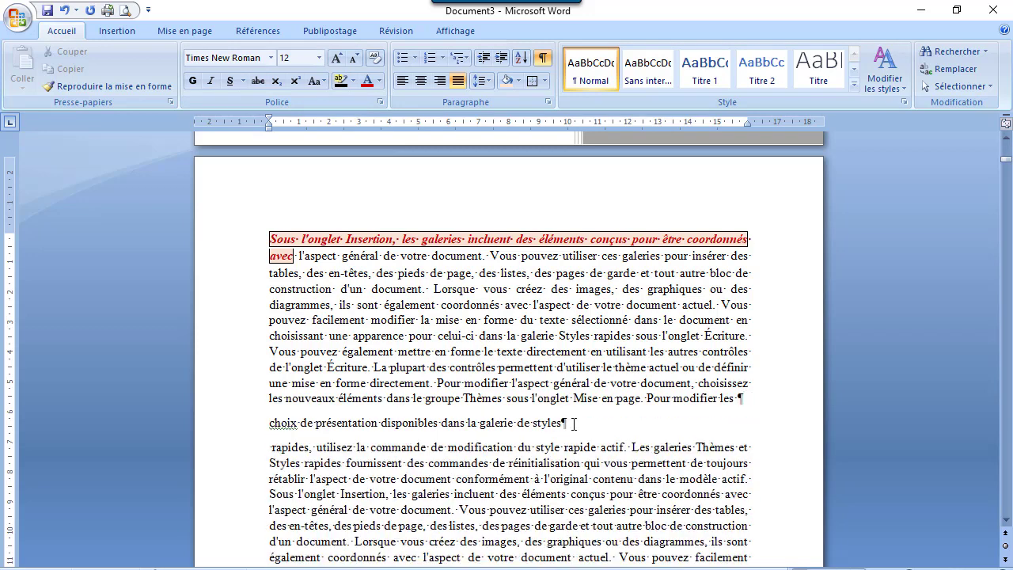
- Try the Titre 1 style on the isolated line and give it the Titre style instead
left_click_drag(562, 425, 281, 429)
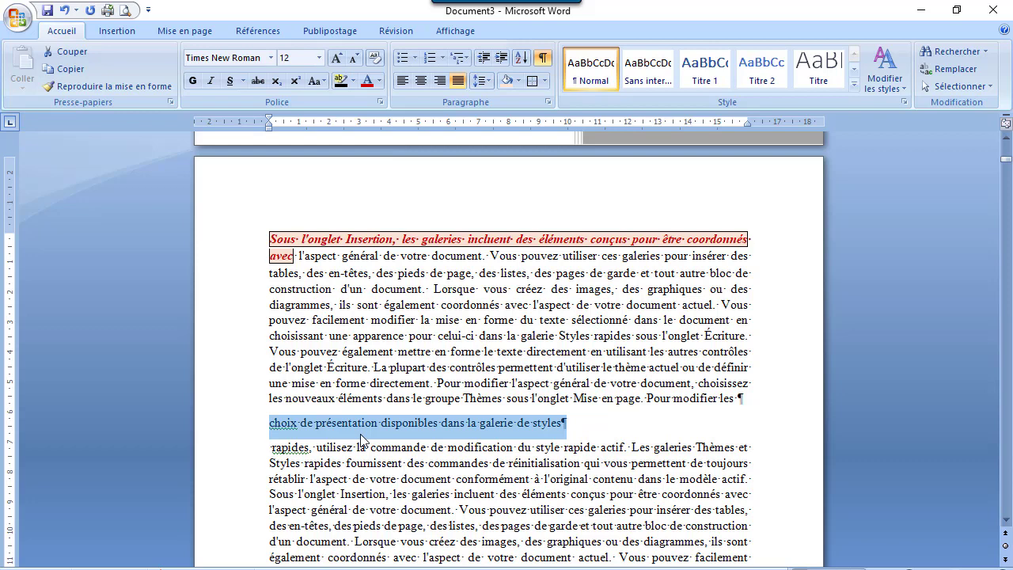
left_click(699, 70)
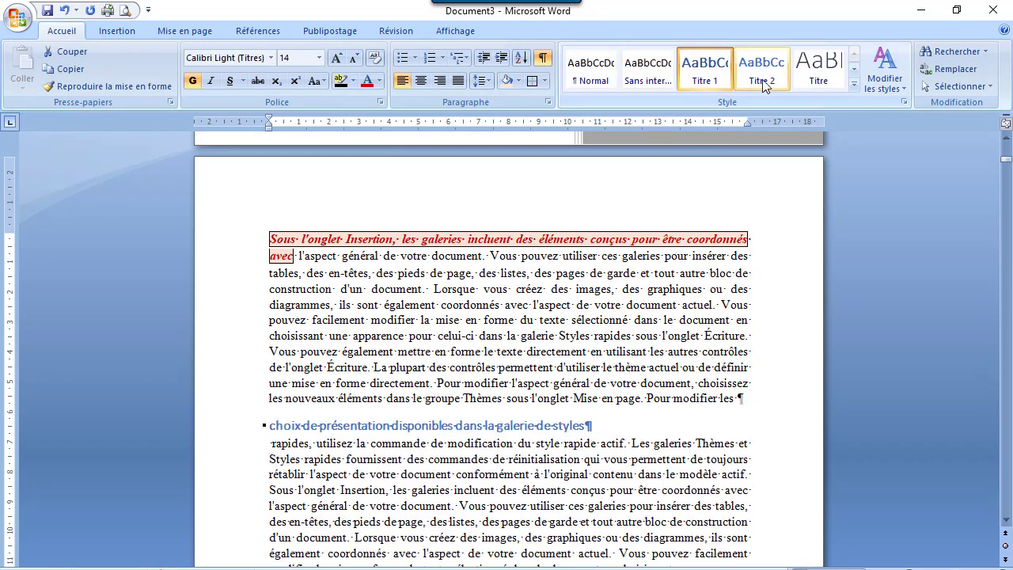
left_click(819, 70)
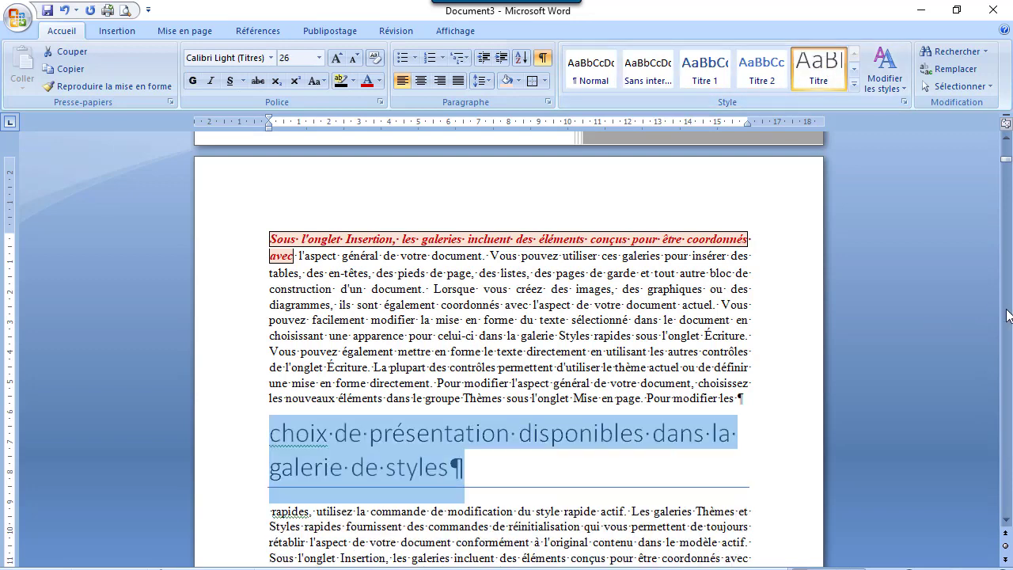
left_click(1006, 520)
left_click(1006, 520)
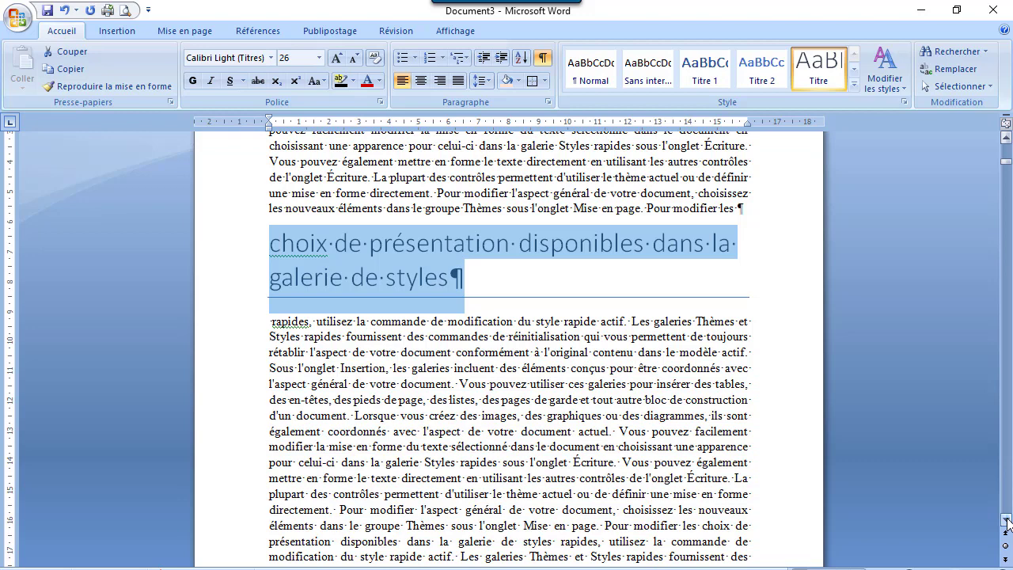
left_click(483, 296)
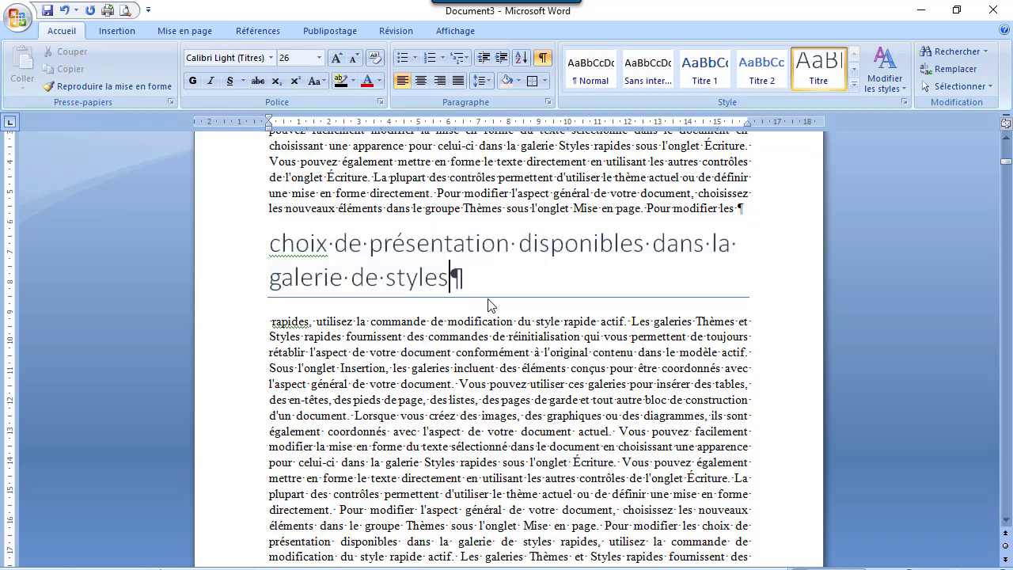
- Reduce the whole title's font size to 24 and make it bold and dark red
left_click(270, 241)
left_click_drag(270, 241, 464, 281)
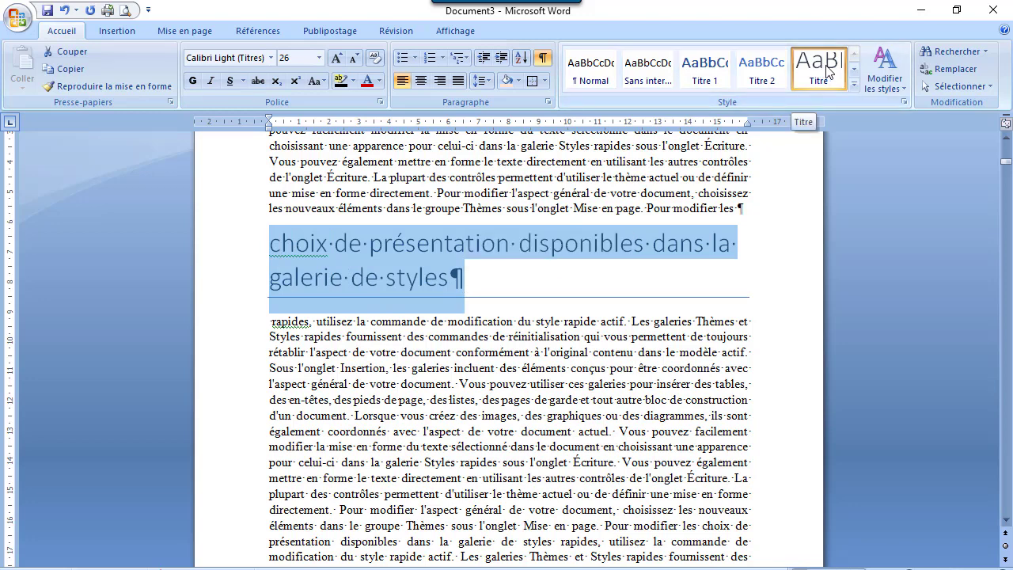
left_click(492, 293)
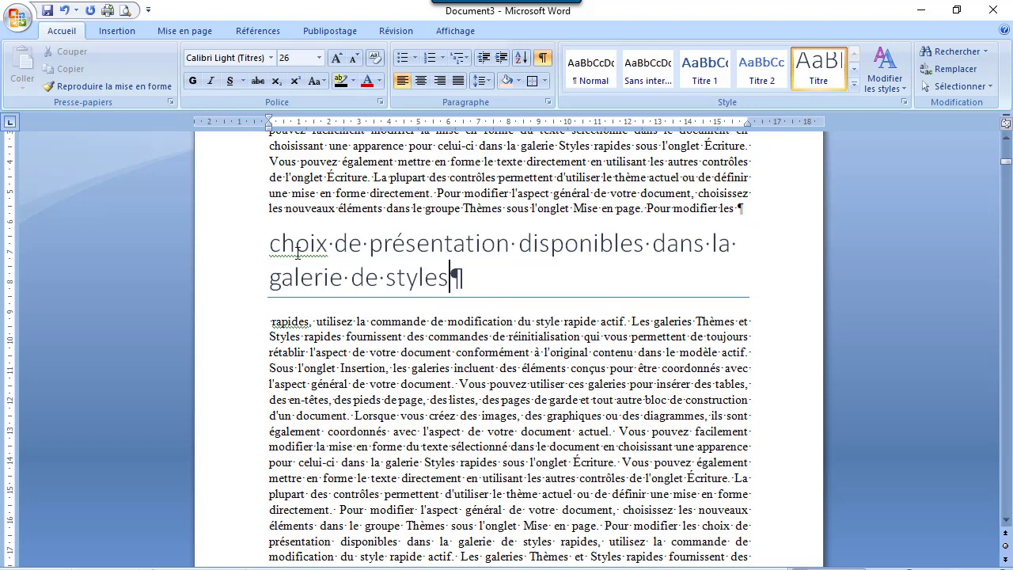
left_click_drag(272, 243, 501, 279)
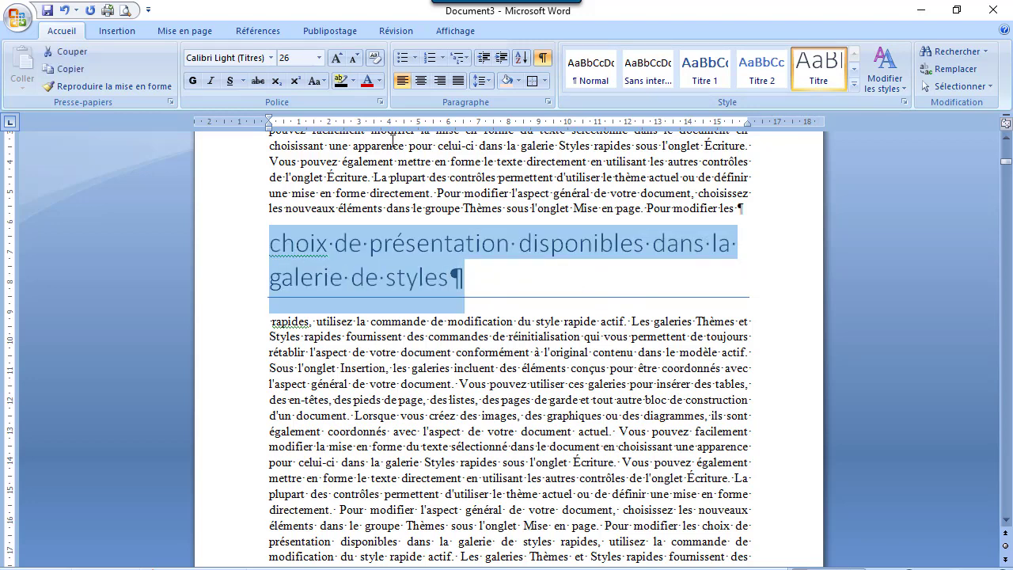
left_click(355, 60)
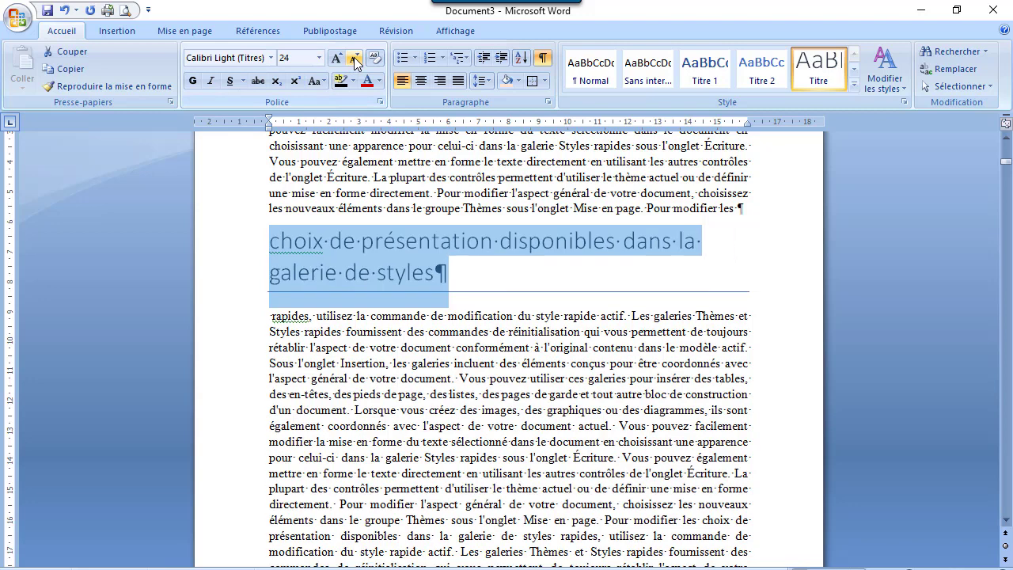
left_click(195, 81)
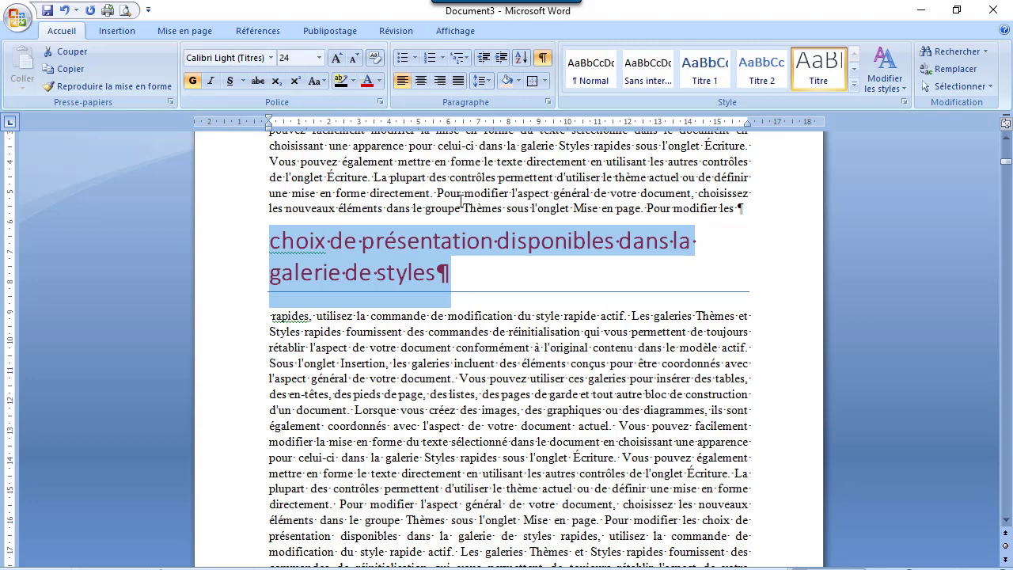
- Add outside borders around the dark red title and clear the selection
left_click(545, 81)
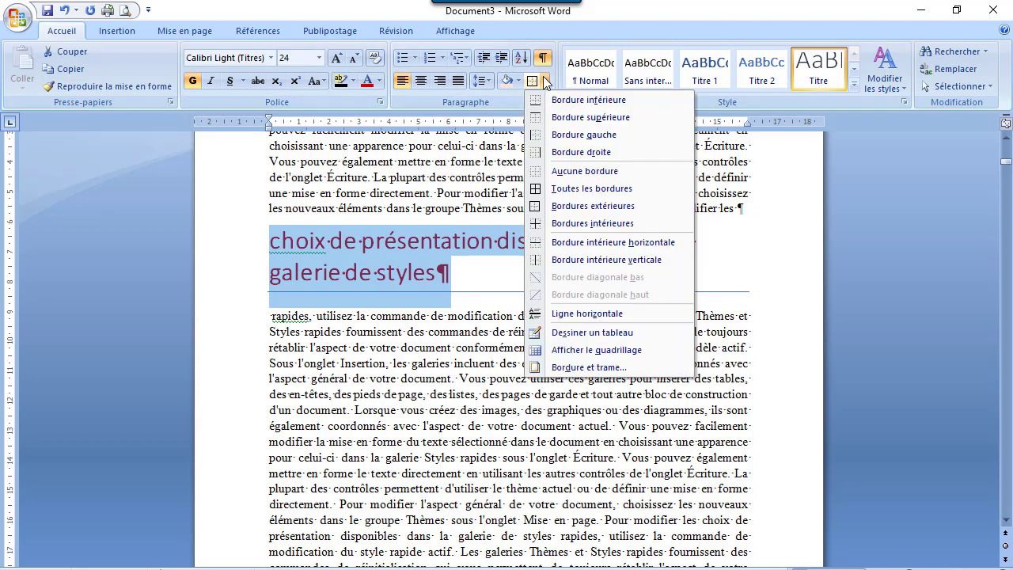
left_click(568, 206)
left_click(631, 306)
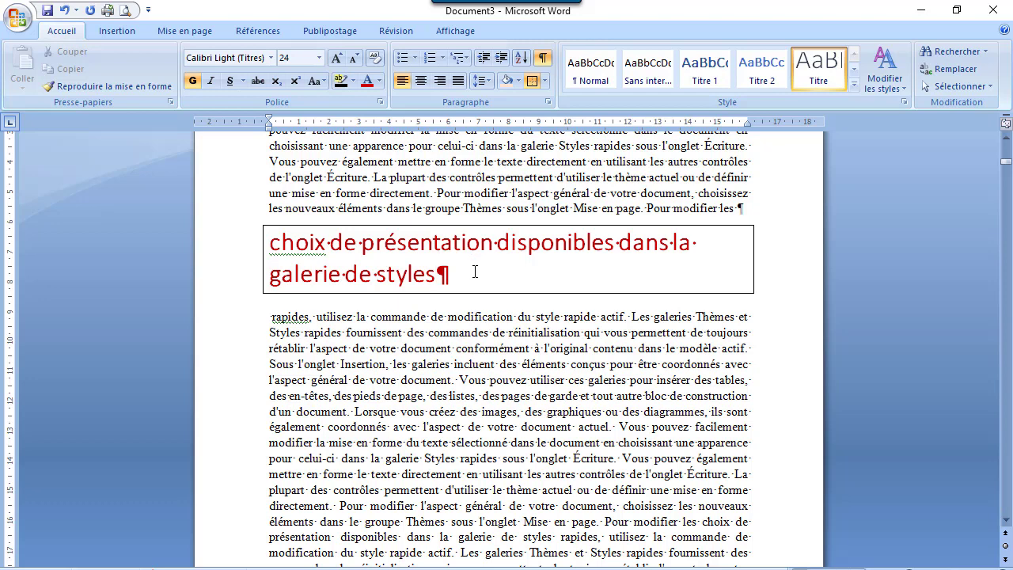
- Try reapplying the Titre style to the whole bordered title, and undo it
left_click_drag(451, 276, 274, 235)
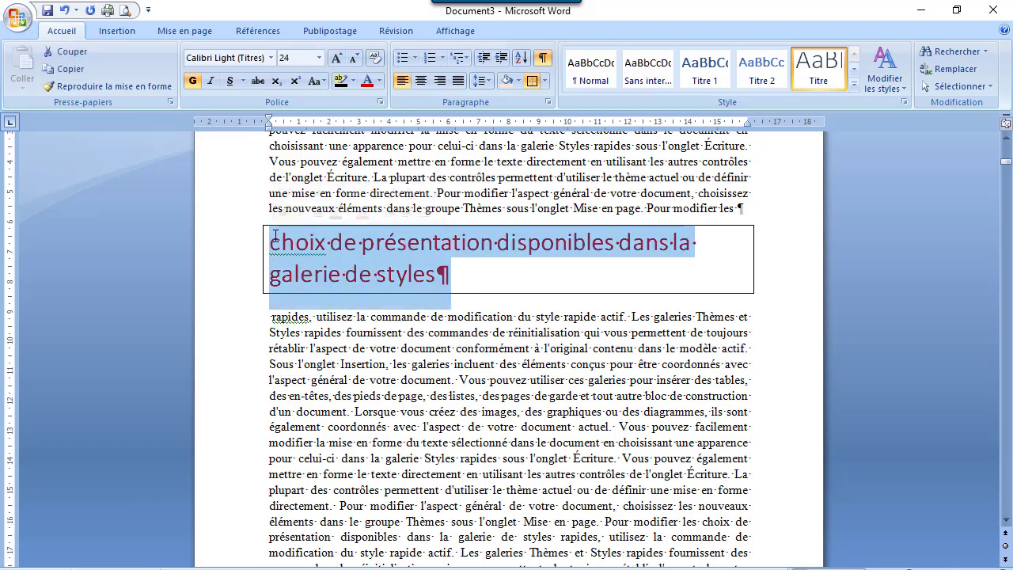
left_click(815, 76)
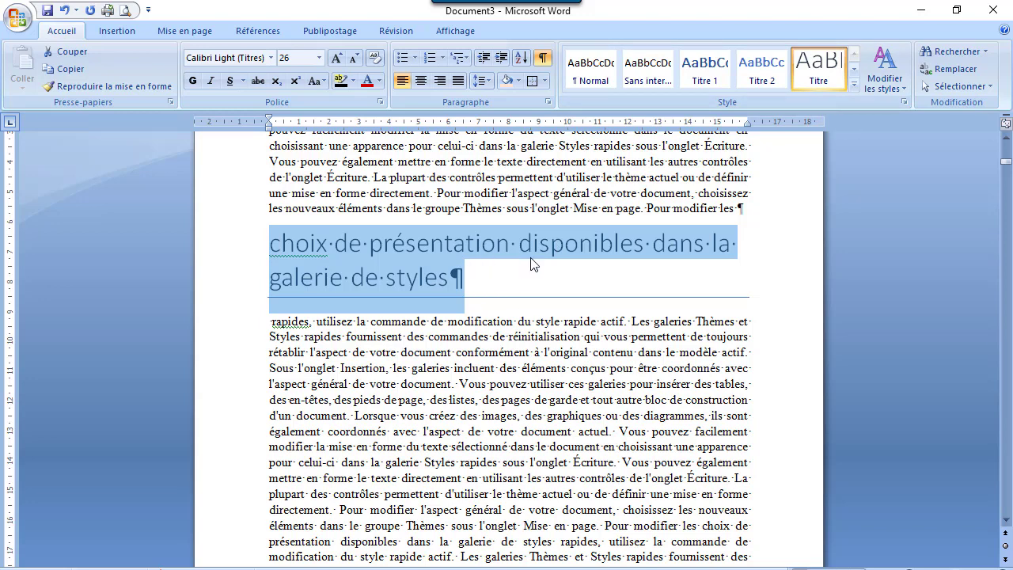
left_click(64, 10)
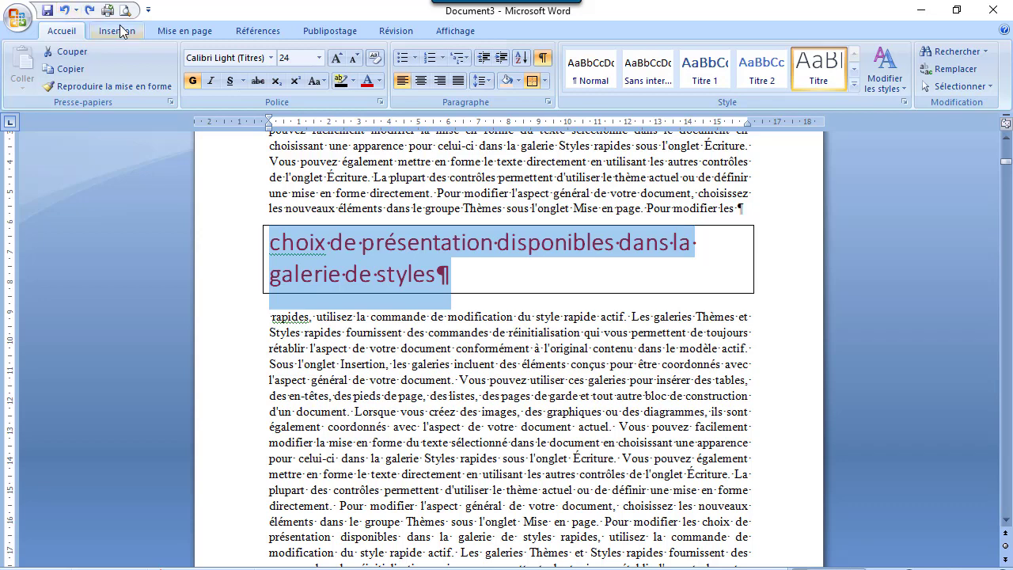
left_click(854, 86)
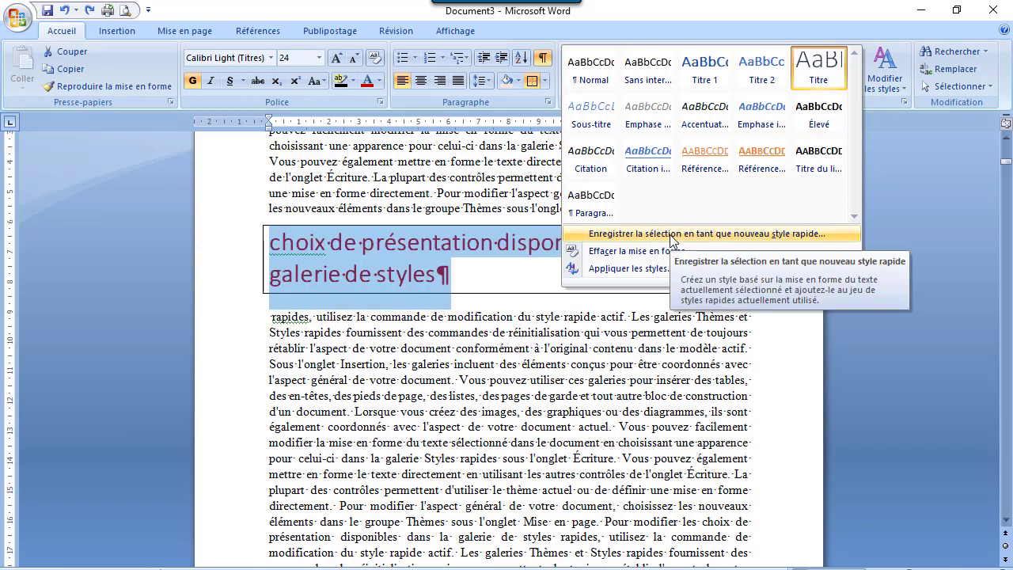
left_click(562, 384)
left_click(464, 369)
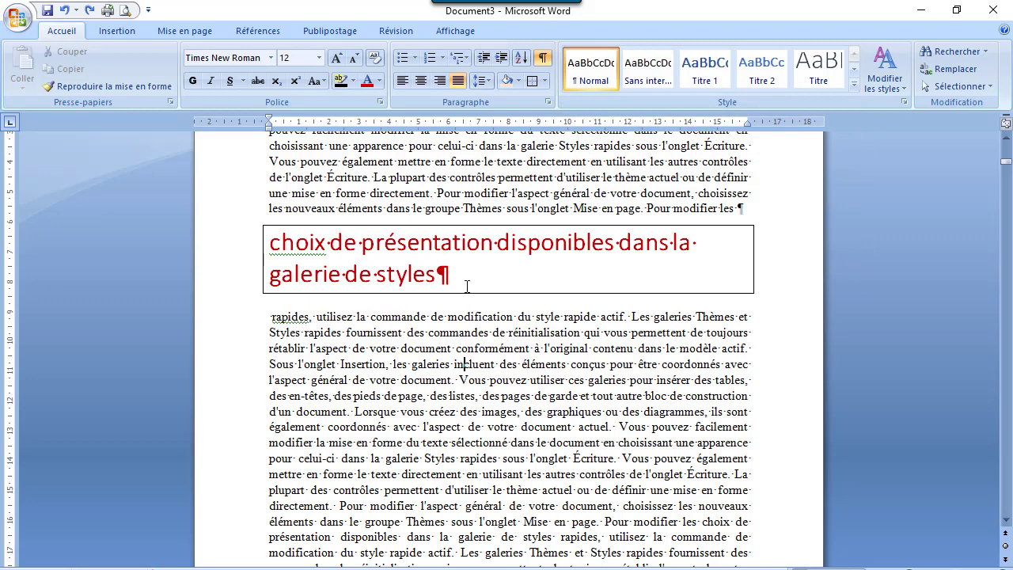
- Select the whole bordered red title and start creating a new quick style from its formatting
left_click_drag(443, 282, 274, 232)
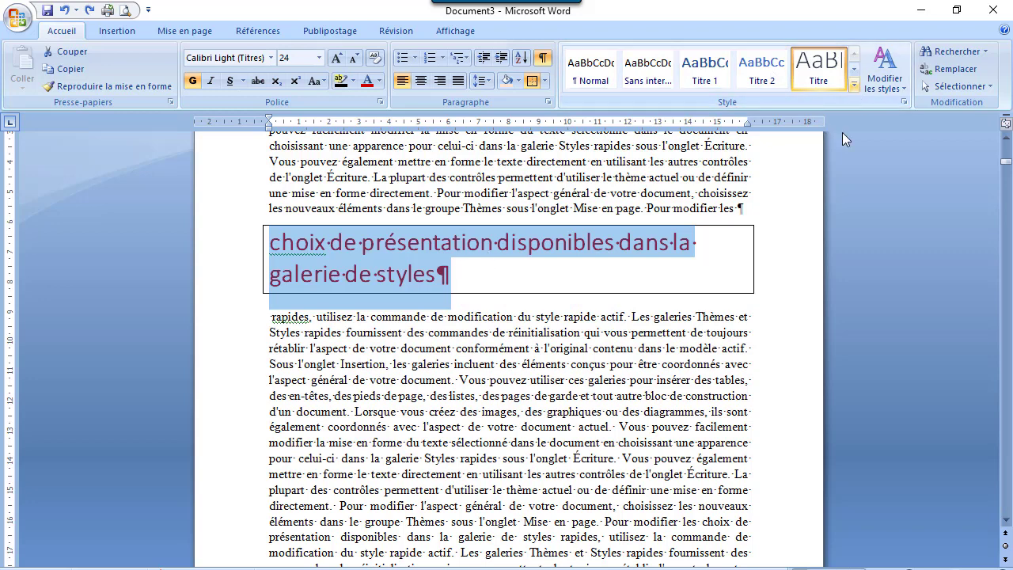
key("shift+Down")
key("F9")
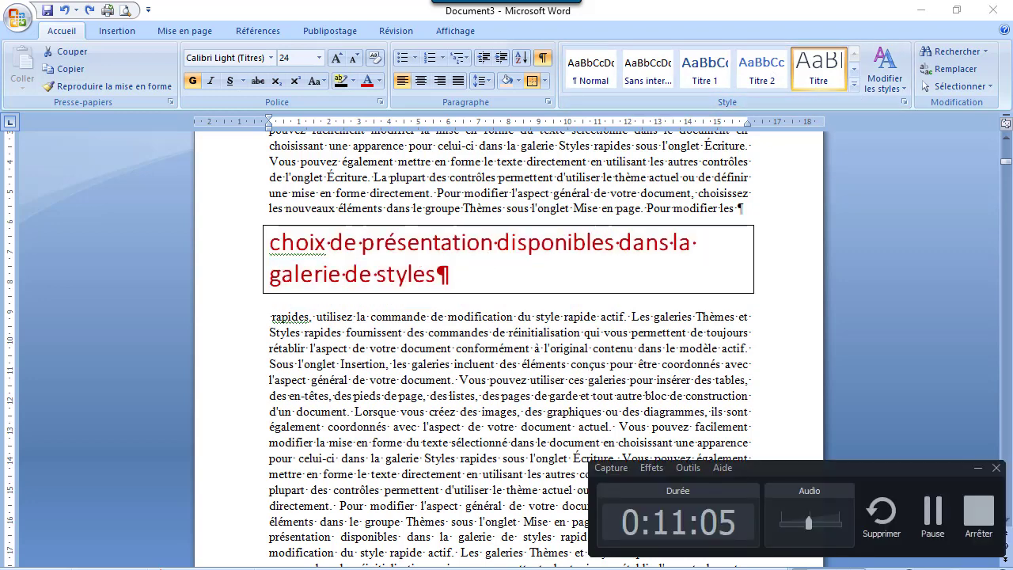
key("shift+Up")
key("F9")
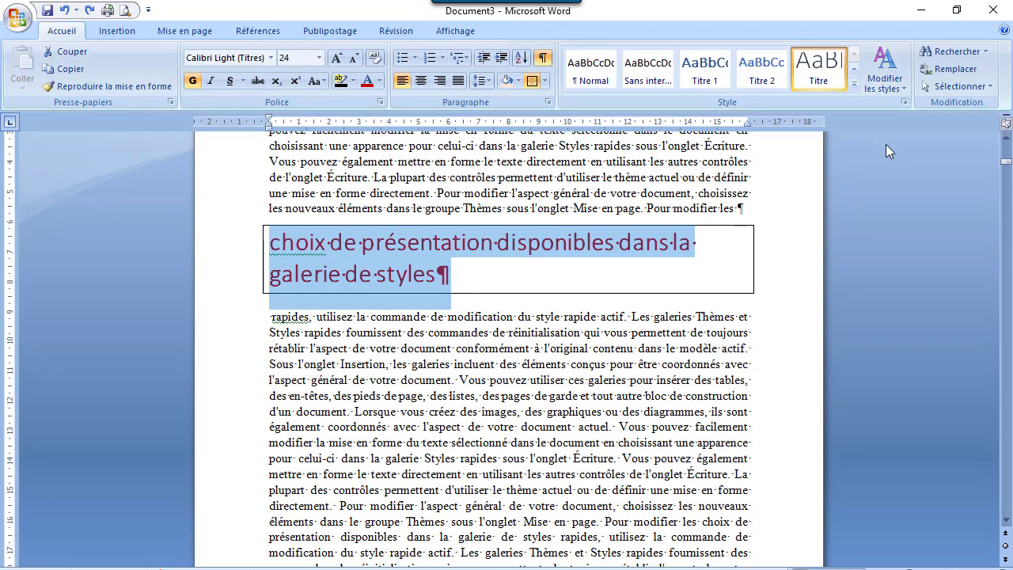
left_click(854, 87)
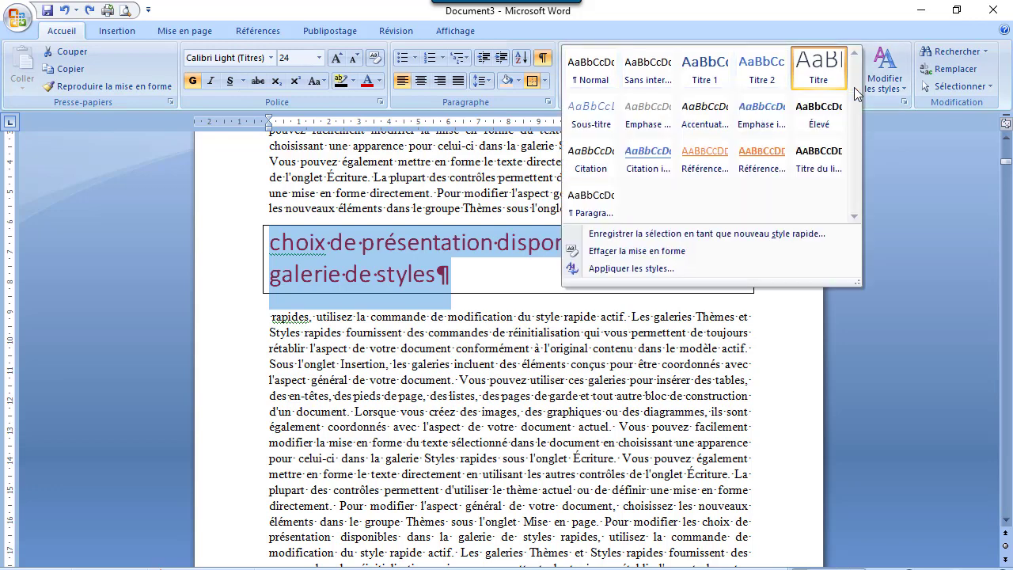
left_click(686, 233)
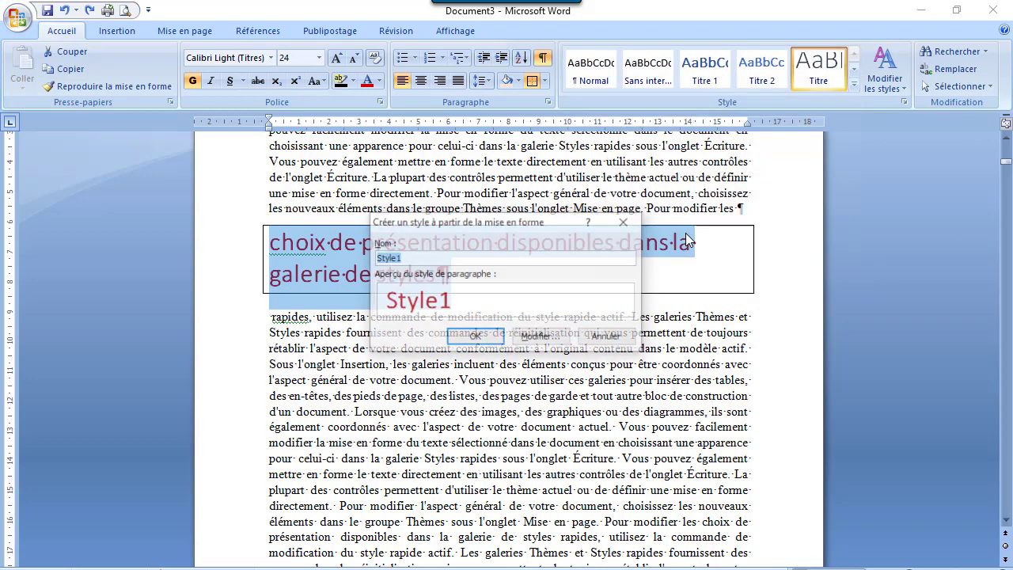
- Name the new quick style Grand titre encadré and save it
left_click(475, 257)
left_click_drag(404, 257, 372, 257)
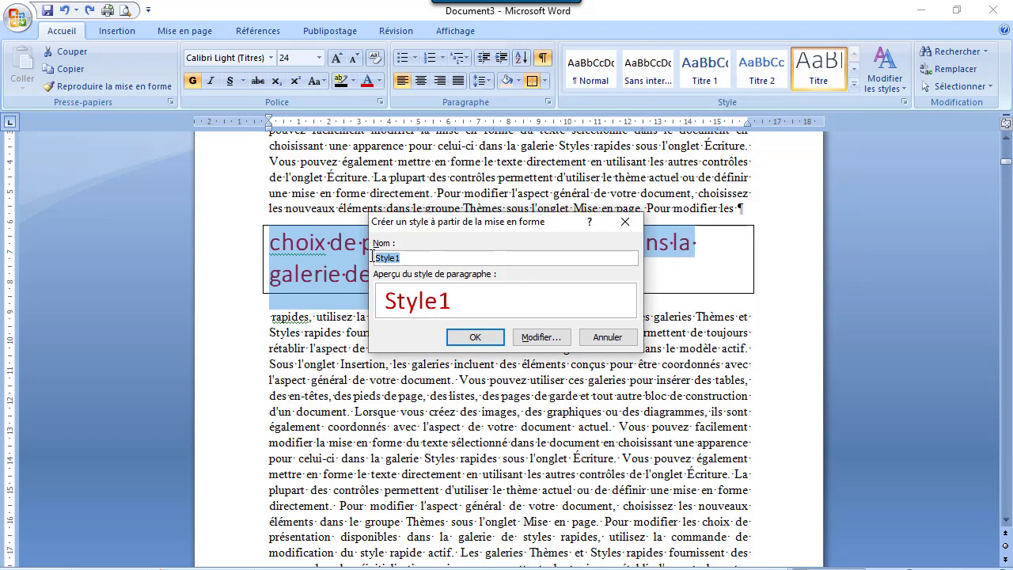
key("BackSpace")
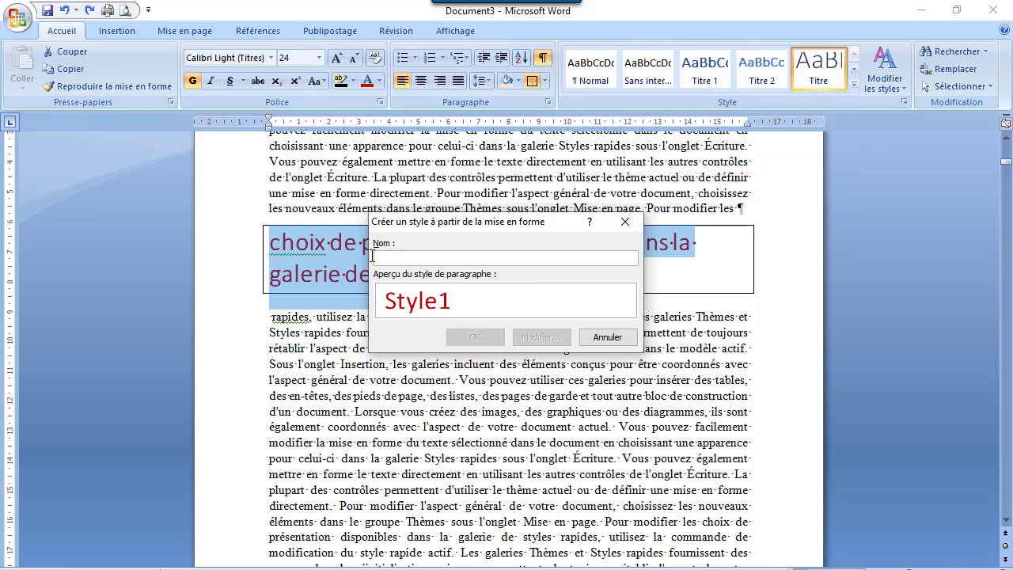
type("G")
key("BackSpace")
type("Grand titre encadré")
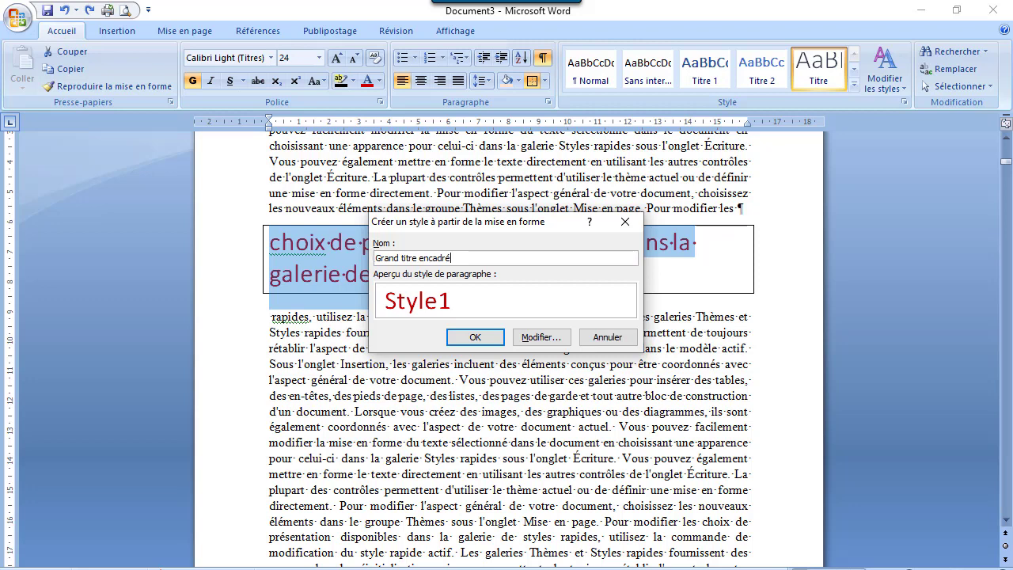
left_click(475, 338)
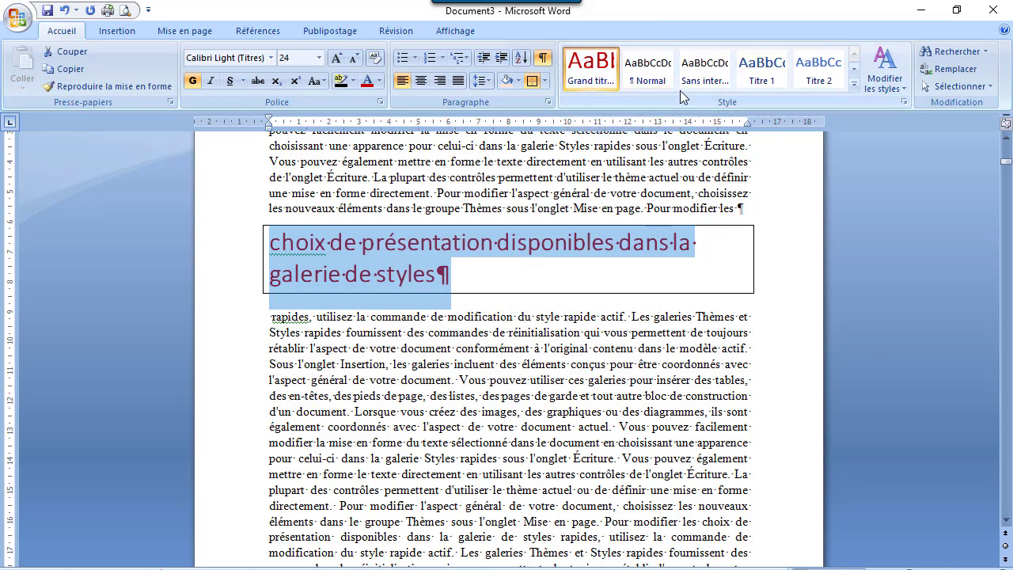
- Split the text after "fournissent des commandes" and apply the Grand titre encadré style to the line "galeries Thèmes et Styles rapides fournissent des commandes"
left_click(1006, 520)
left_click_drag(1006, 520, 1006, 520)
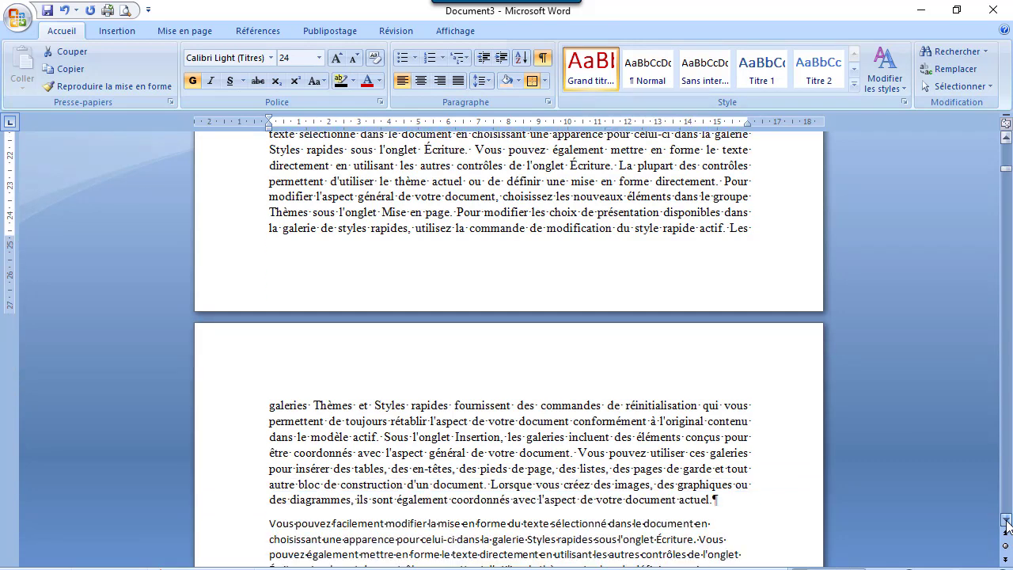
left_click(609, 407)
key("Return")
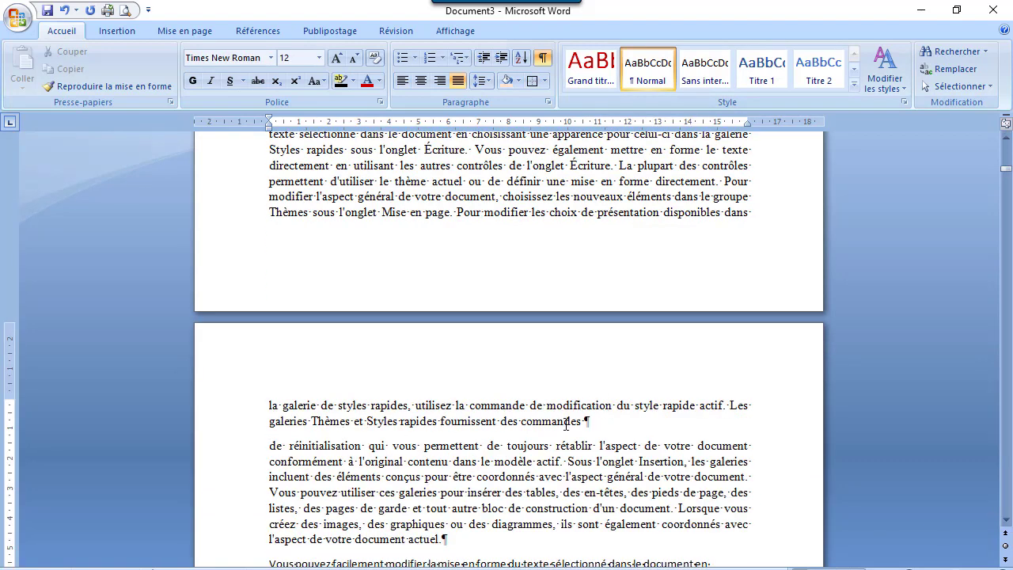
left_click_drag(598, 421, 270, 421)
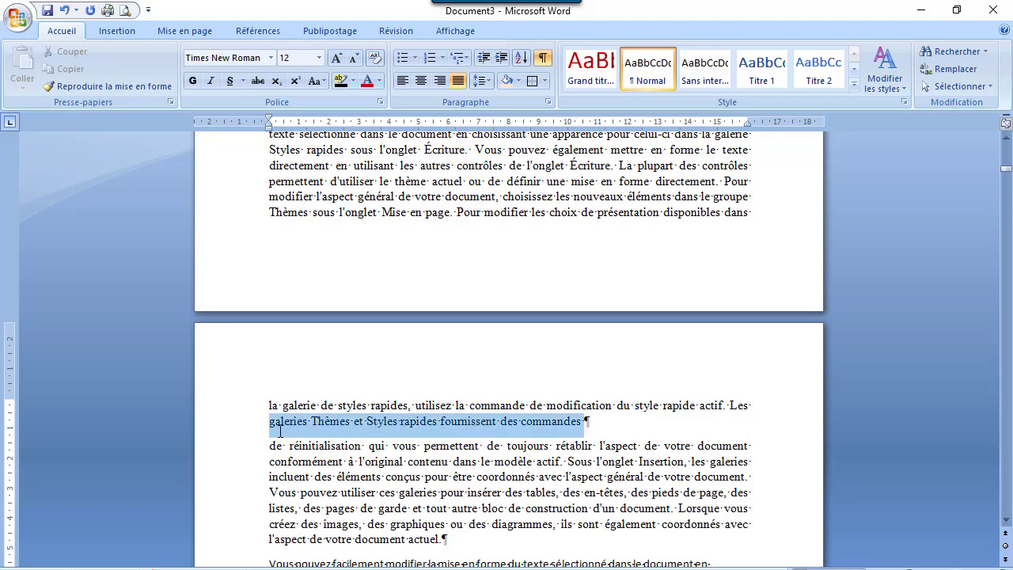
left_click(590, 73)
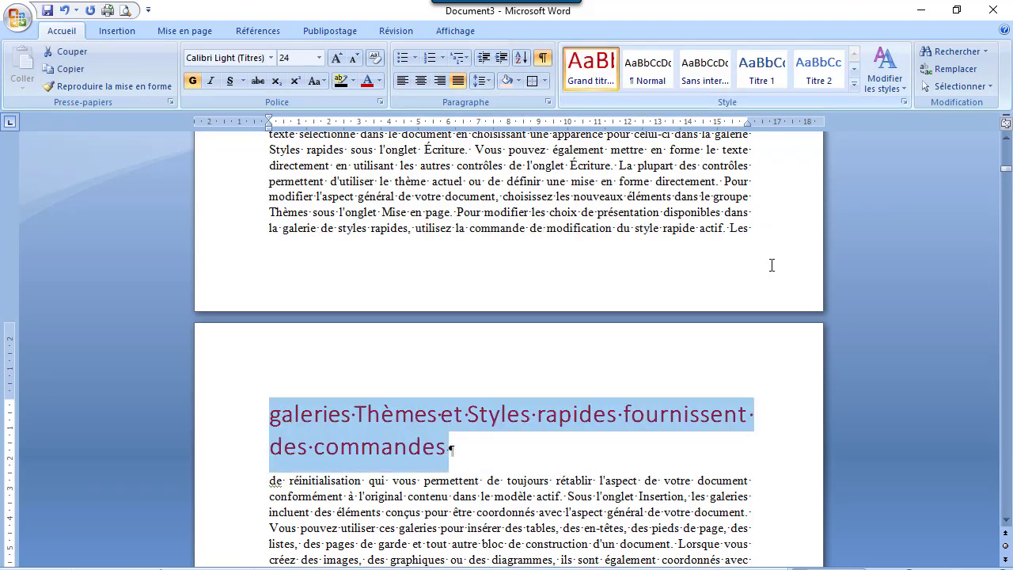
left_click(593, 543)
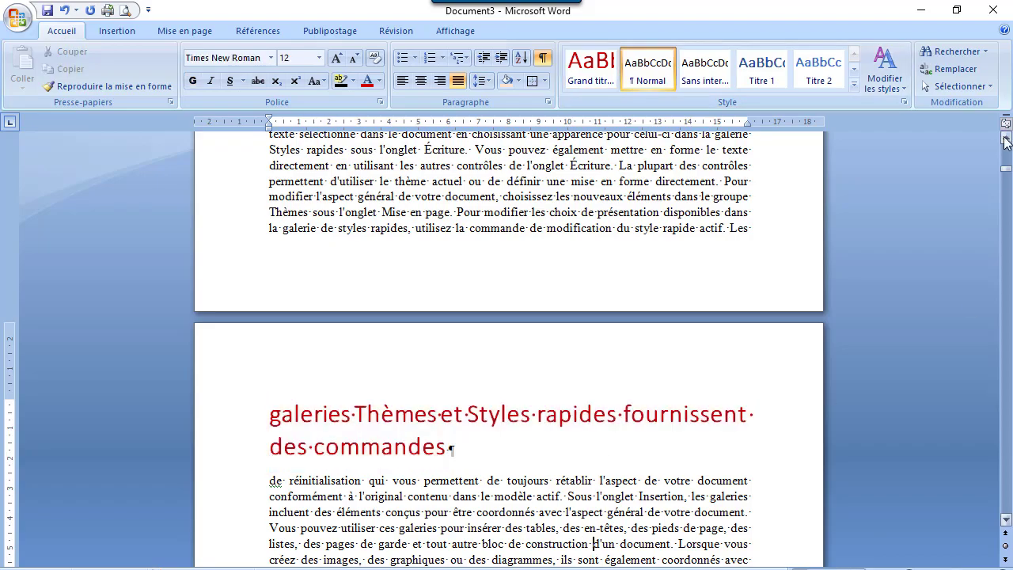
- Compare the original bordered title with the newly styled title on the following page
left_click_drag(1006, 169, 1007, 162)
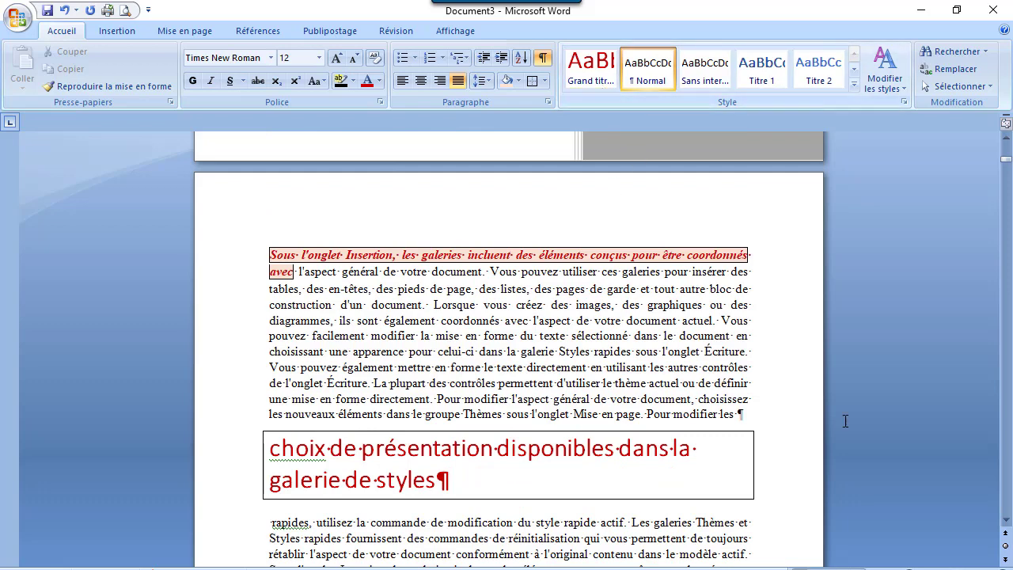
left_click(784, 394)
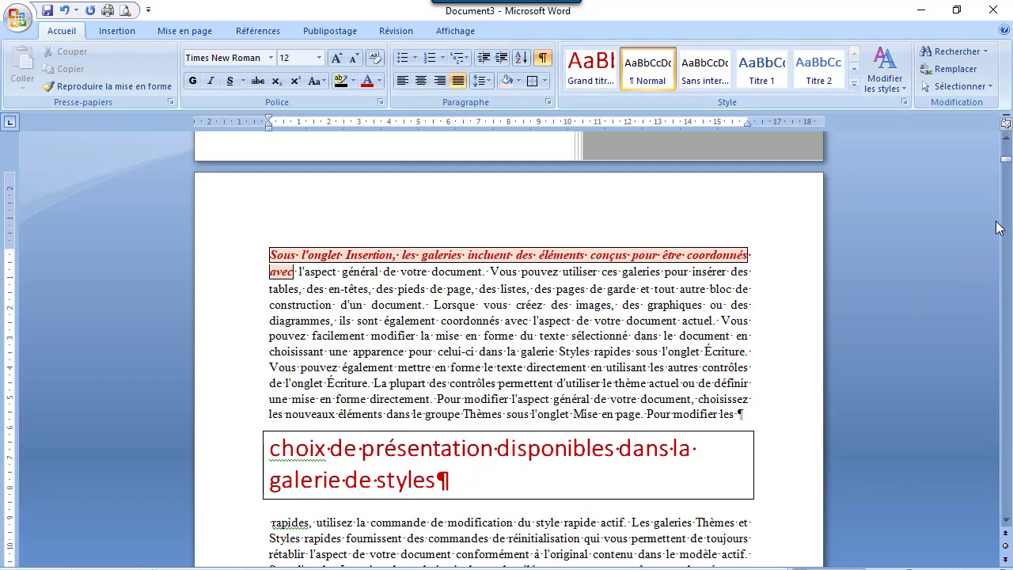
left_click(1006, 521)
left_click(1006, 521)
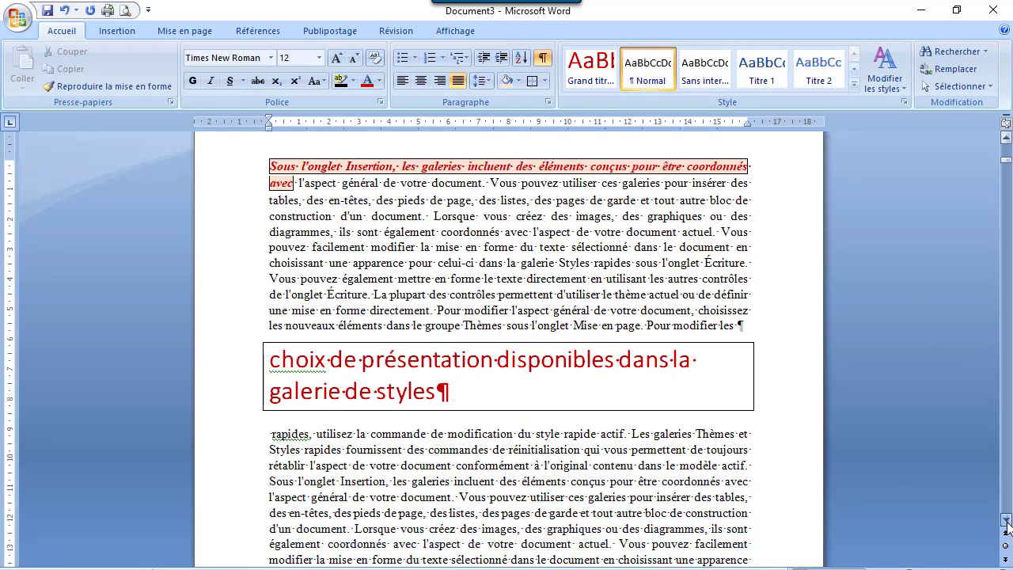
left_click(1006, 520)
left_click(1006, 521)
left_click(1006, 521)
left_click(1007, 521)
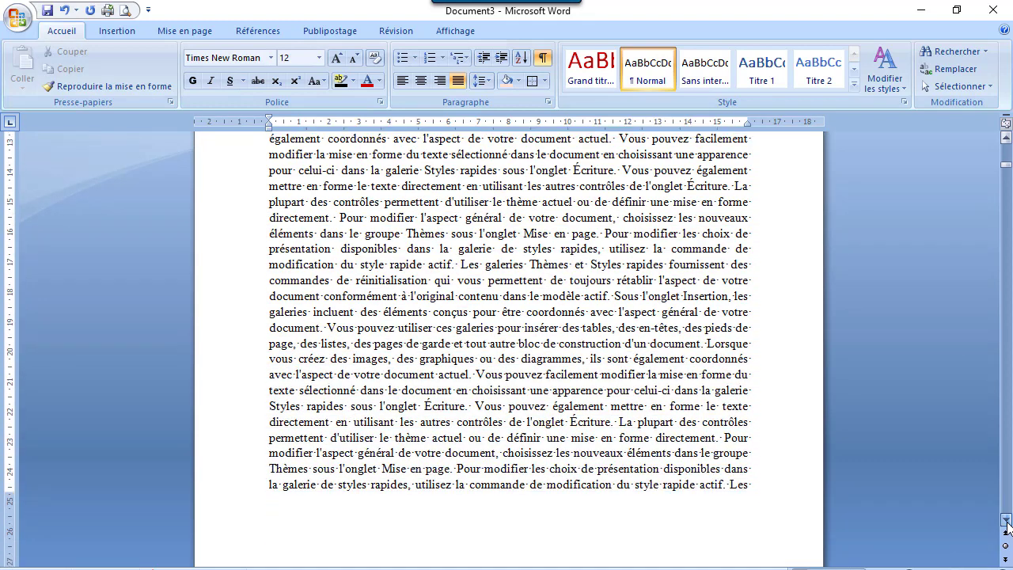
left_click(1006, 521)
left_click(1006, 521)
left_click(1006, 520)
left_click(1006, 521)
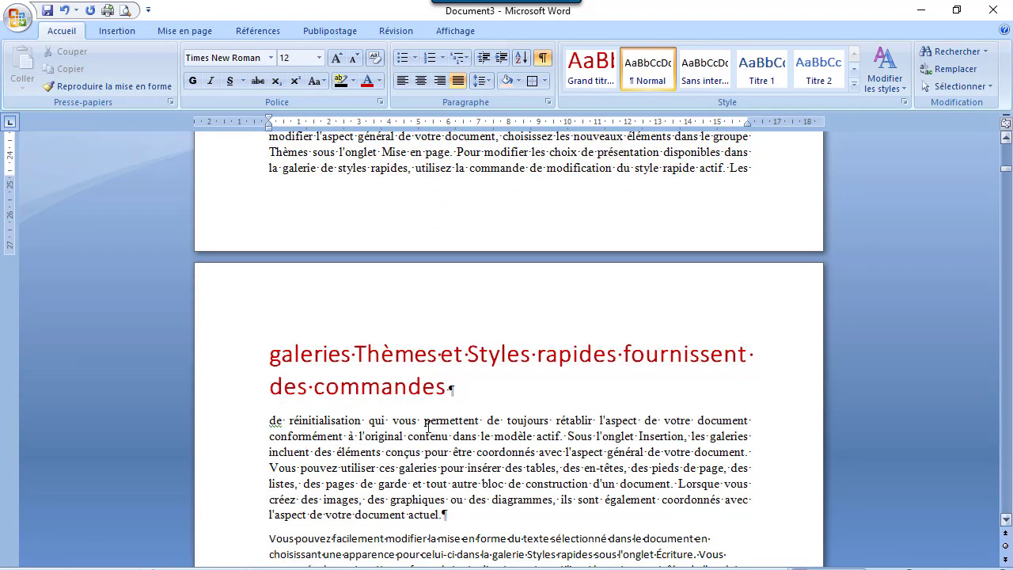
- Examine the newly styled title and compare the formatting of the paragraph beneath it with the text that follows
left_click_drag(491, 389, 257, 357)
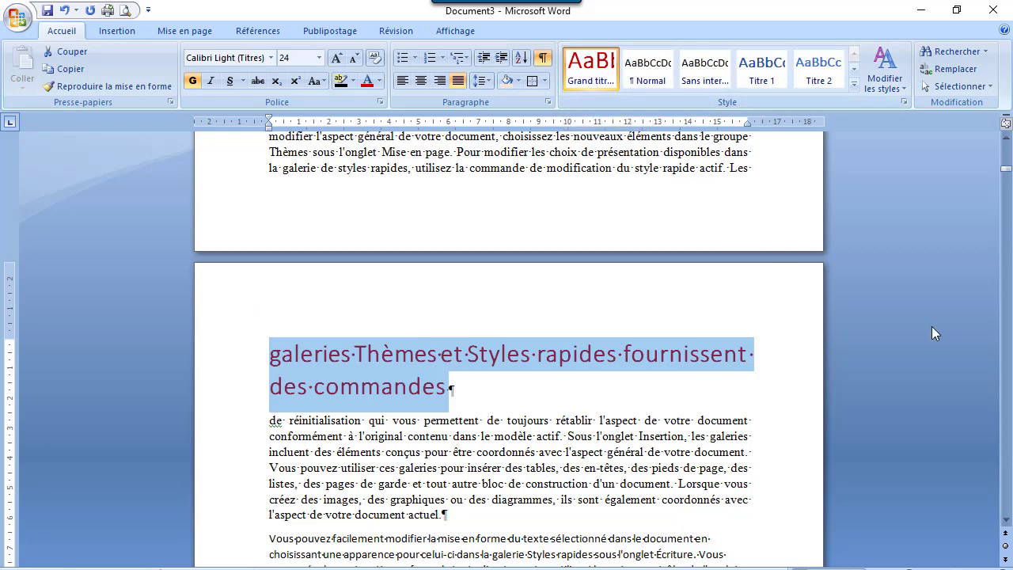
left_click(1006, 518)
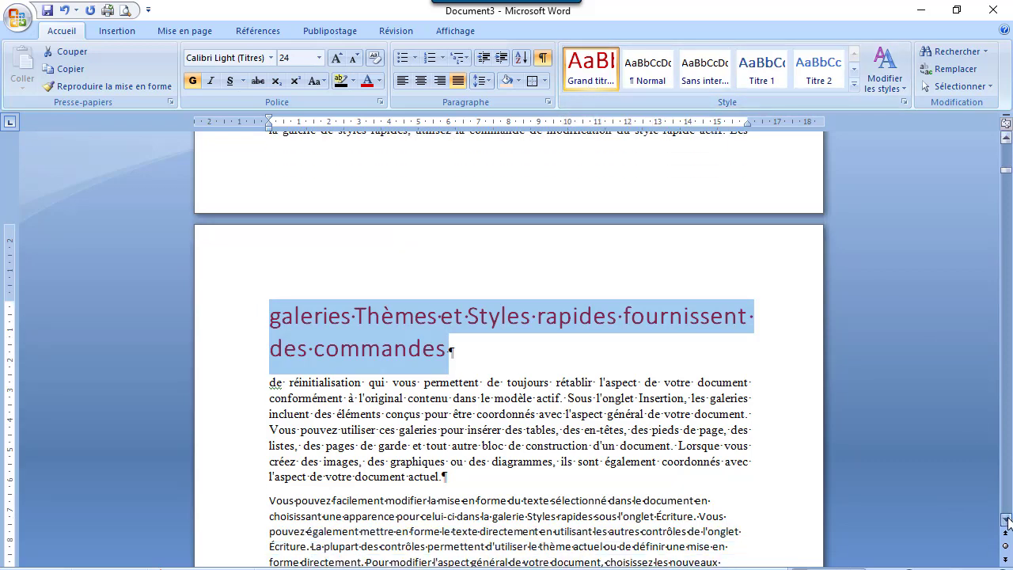
left_click_drag(1007, 519, 1007, 519)
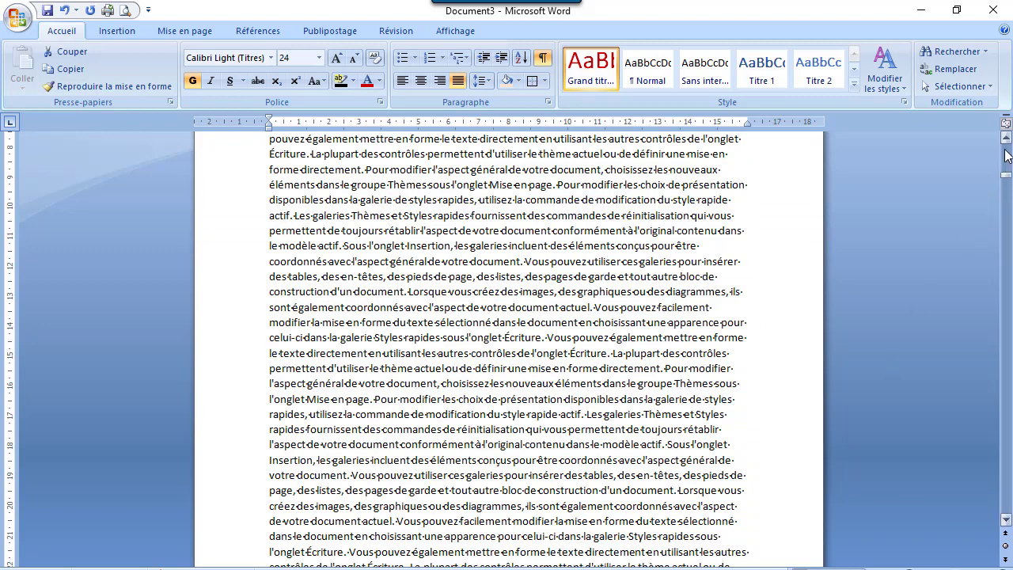
scroll(931, 227, "up", 9)
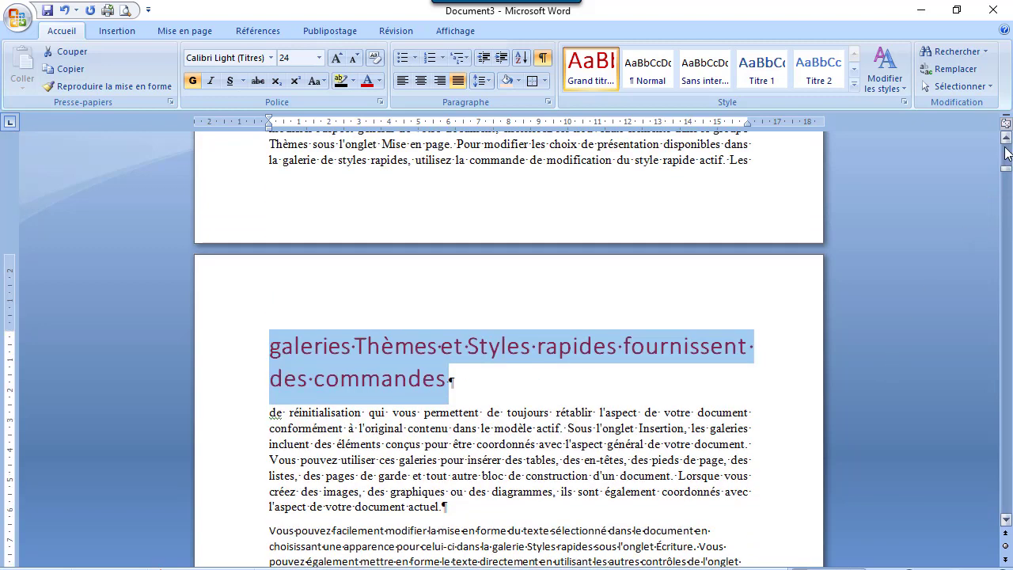
double_click(525, 442)
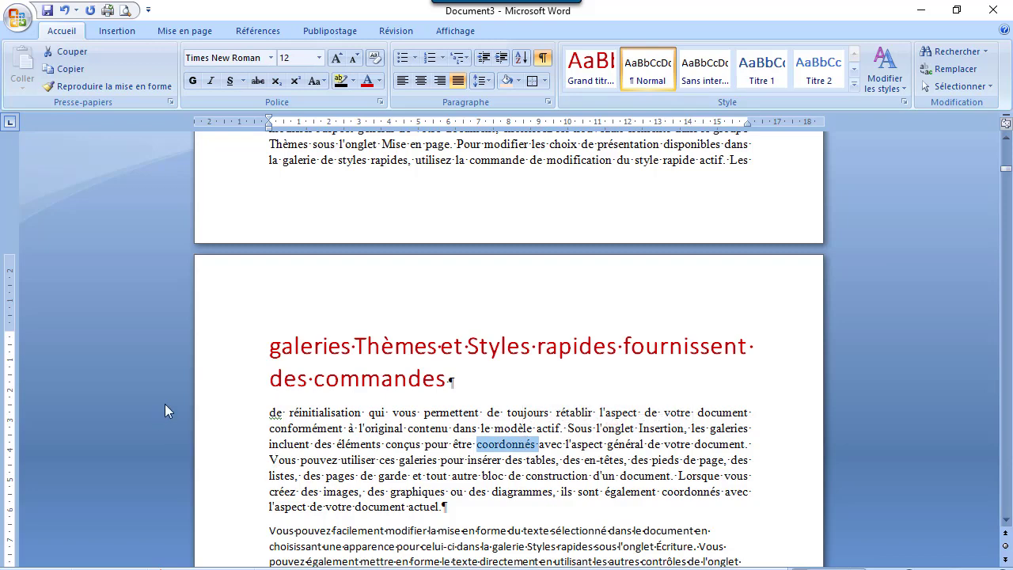
left_click_drag(271, 412, 447, 507)
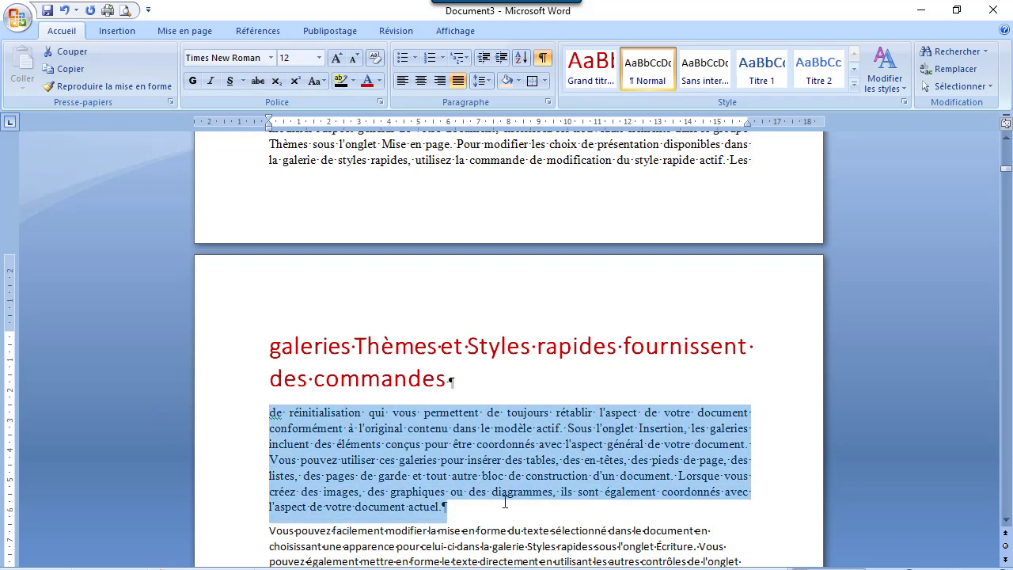
left_click(525, 546)
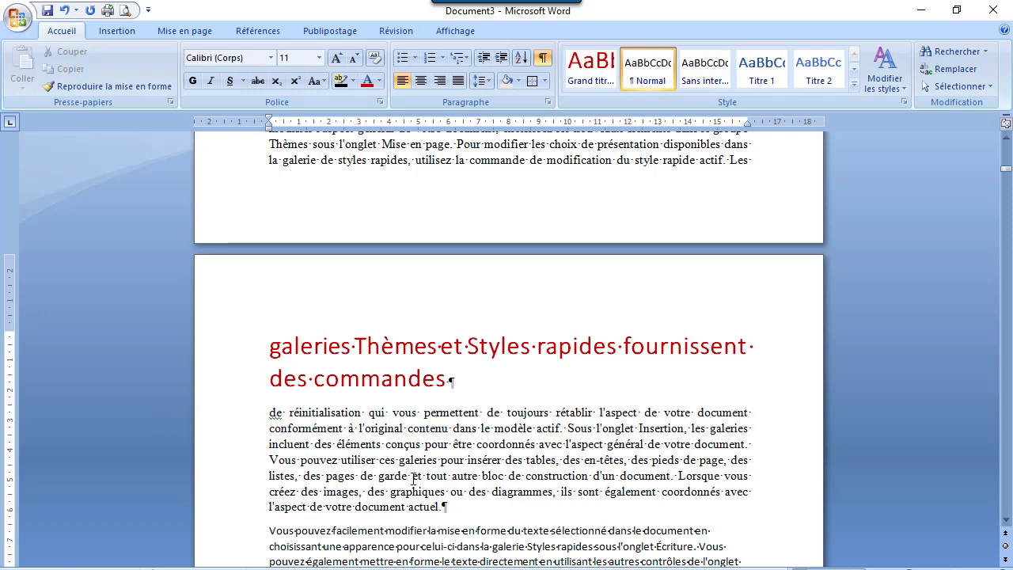
- Copy the formatting of the Times New Roman paragraph under the title onto the Calibri text starting "Vous pouvez facilement modifier"
left_click_drag(255, 414, 387, 440)
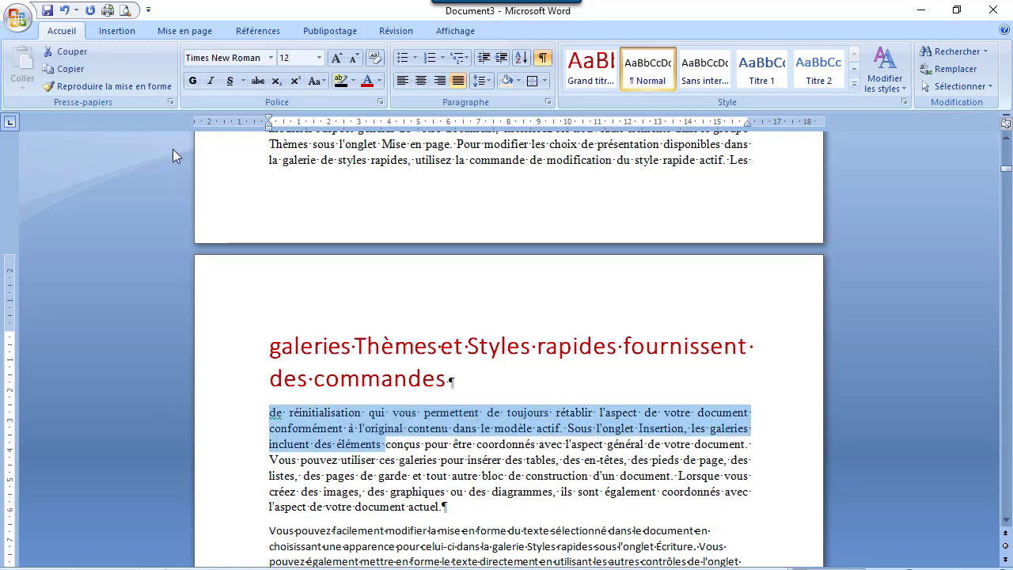
left_click(107, 86)
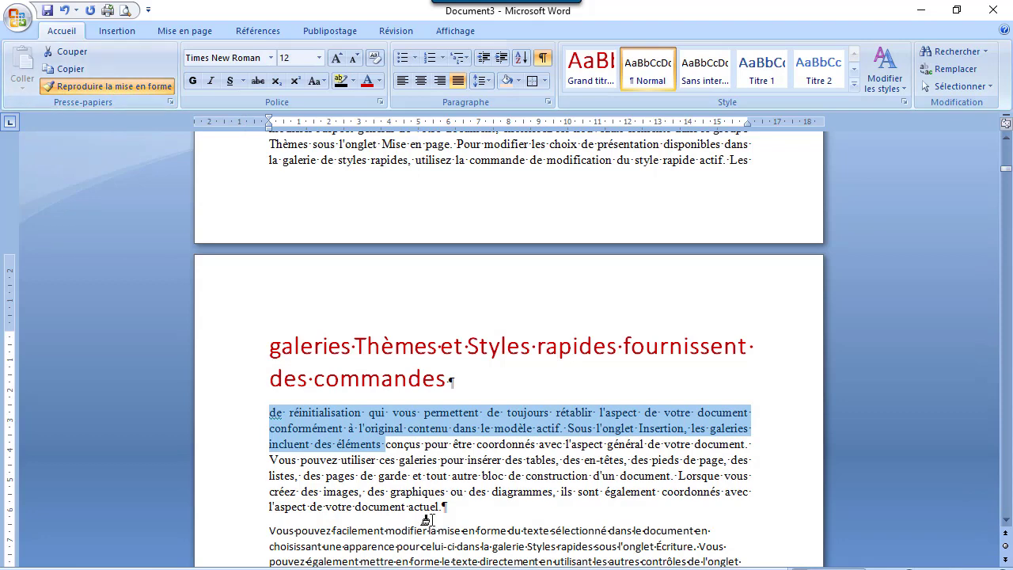
left_click(1006, 520)
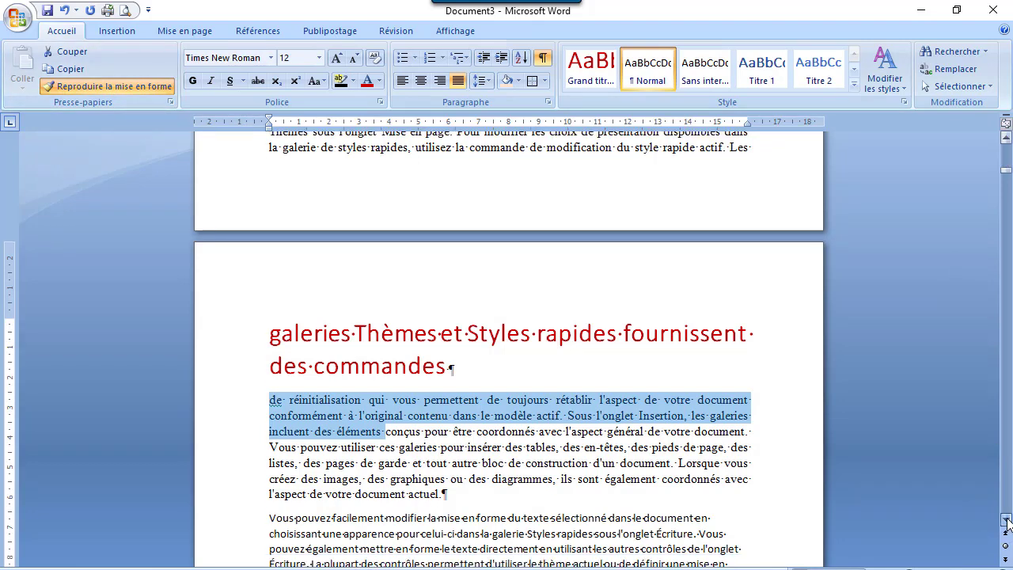
scroll(1006, 520, "down", 6)
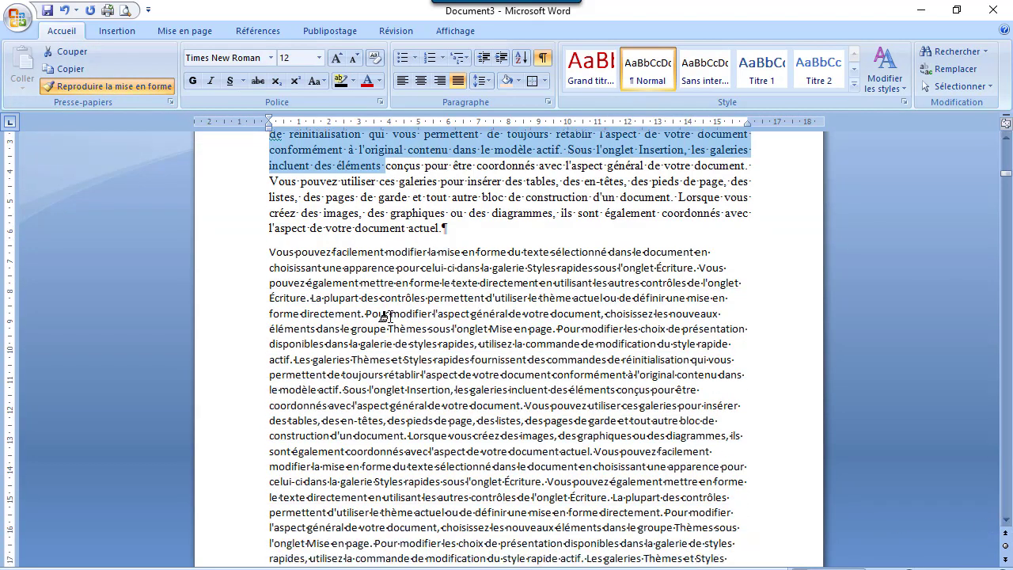
mouse_move(269, 251)
left_mouse_down()
mouse_move(389, 362)
mouse_move(568, 561)
mouse_move(600, 557)
mouse_move(608, 513)
mouse_move(647, 472)
left_mouse_up()
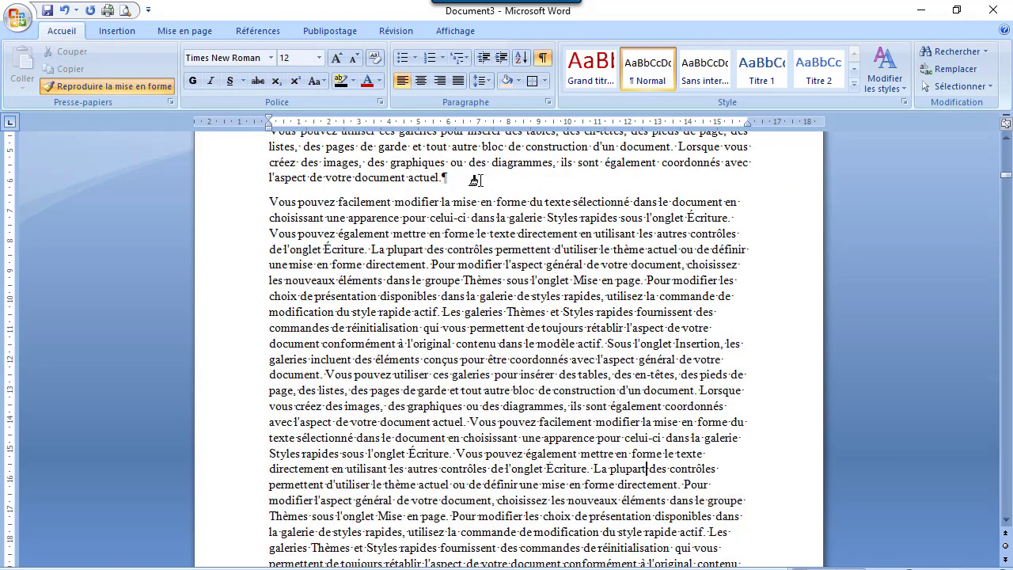
- Reproduce the formatting of the last three lines ending in "document actuel" on the text below, through "présentation disponibles dans"
key("Escape")
mouse_move(473, 182)
left_mouse_down()
mouse_move(291, 168)
mouse_move(271, 144)
left_mouse_up()
left_click(89, 88)
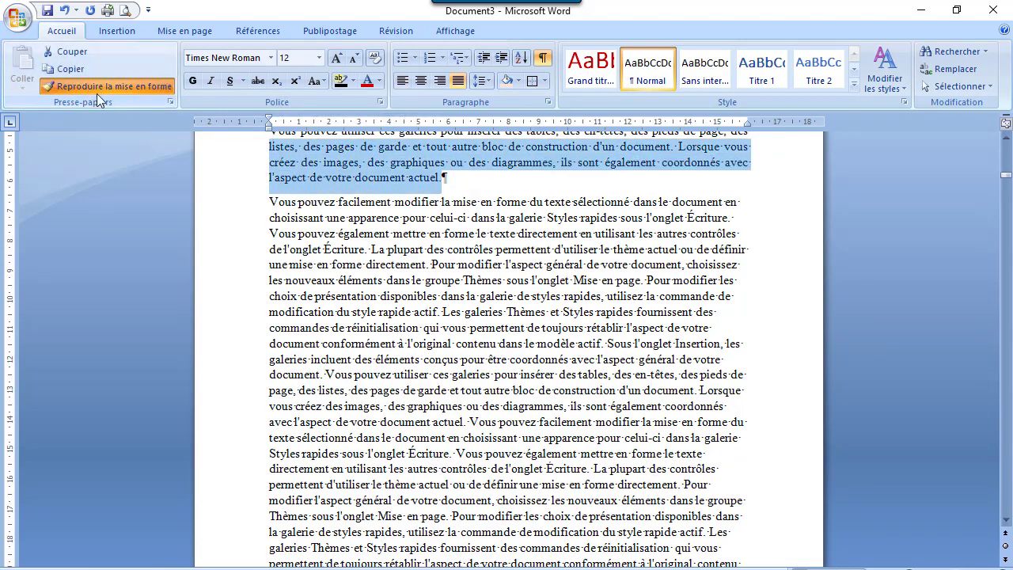
mouse_move(269, 202)
left_mouse_down()
mouse_move(437, 354)
mouse_move(688, 475)
mouse_move(734, 519)
left_mouse_up()
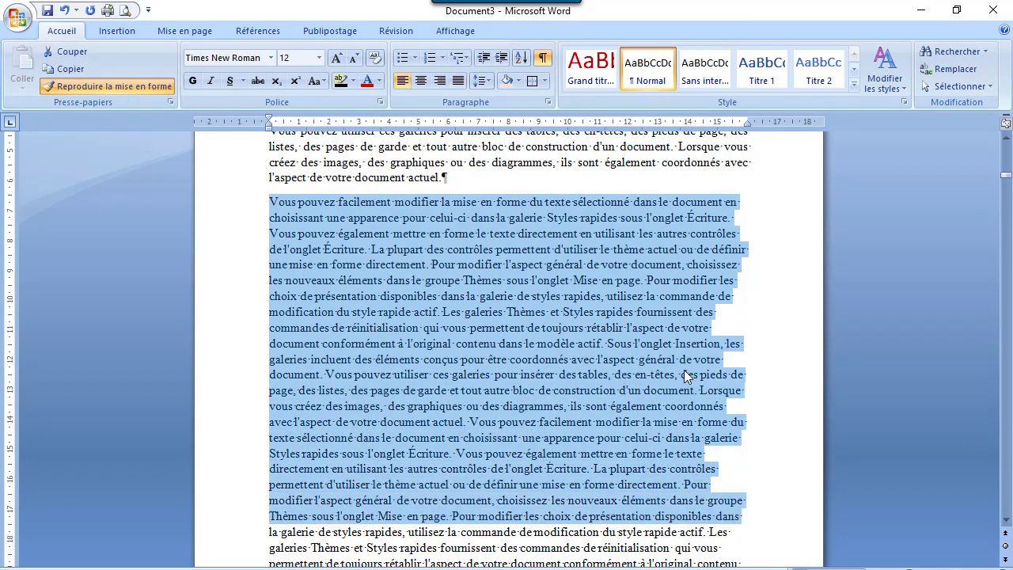
- Reproduce the Times New Roman 12 pt formatting on the remaining Calibri text across the following pages, and justify that text
left_click(1006, 137)
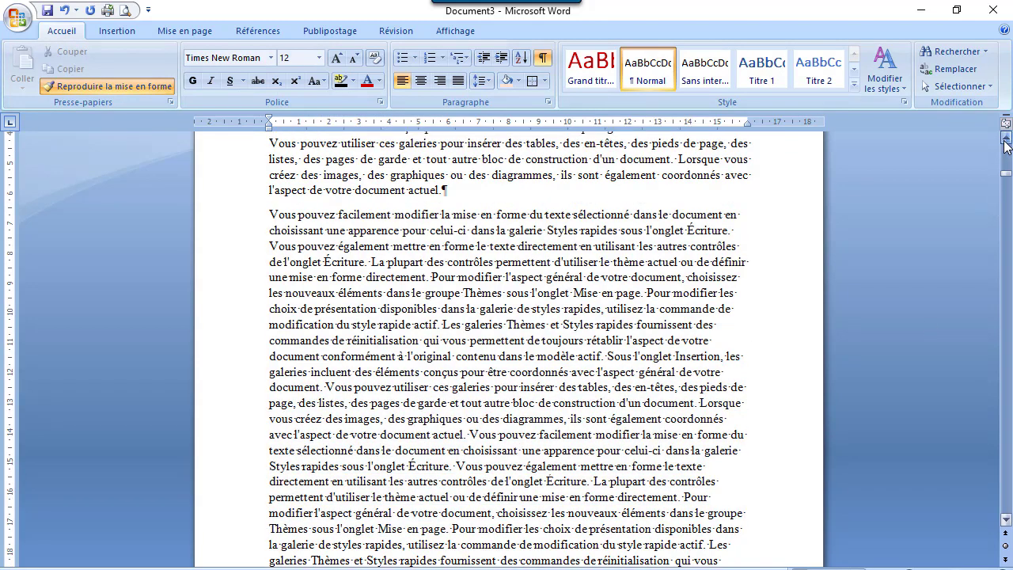
left_click(1006, 137)
left_click(1006, 137)
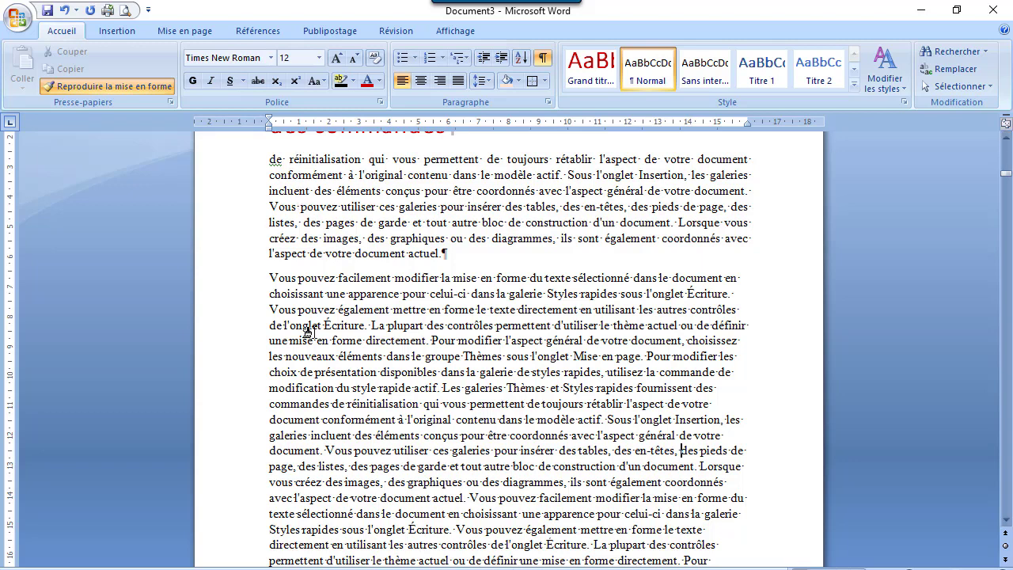
left_click(1006, 521)
left_click_drag(1006, 521, 1006, 521)
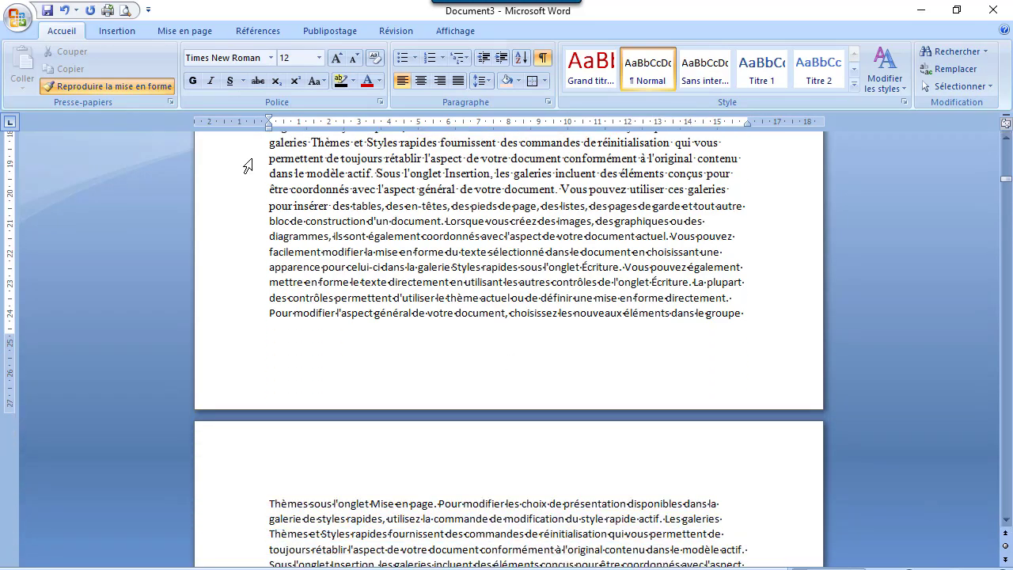
mouse_move(265, 157)
left_mouse_down()
mouse_move(480, 387)
mouse_move(480, 567)
left_mouse_up()
scroll(507, 348, "down", 15)
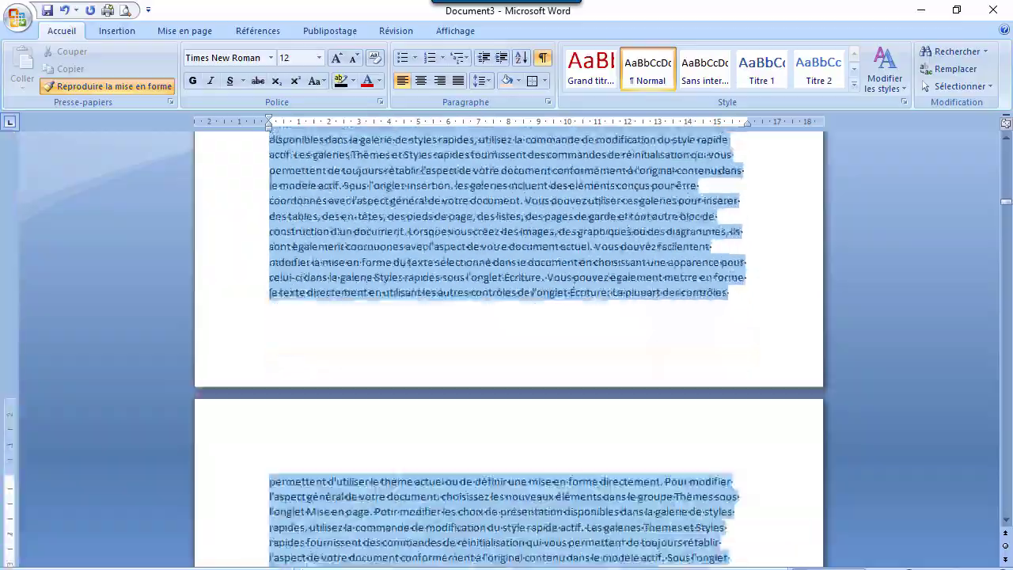
scroll(507, 348, "down", 15)
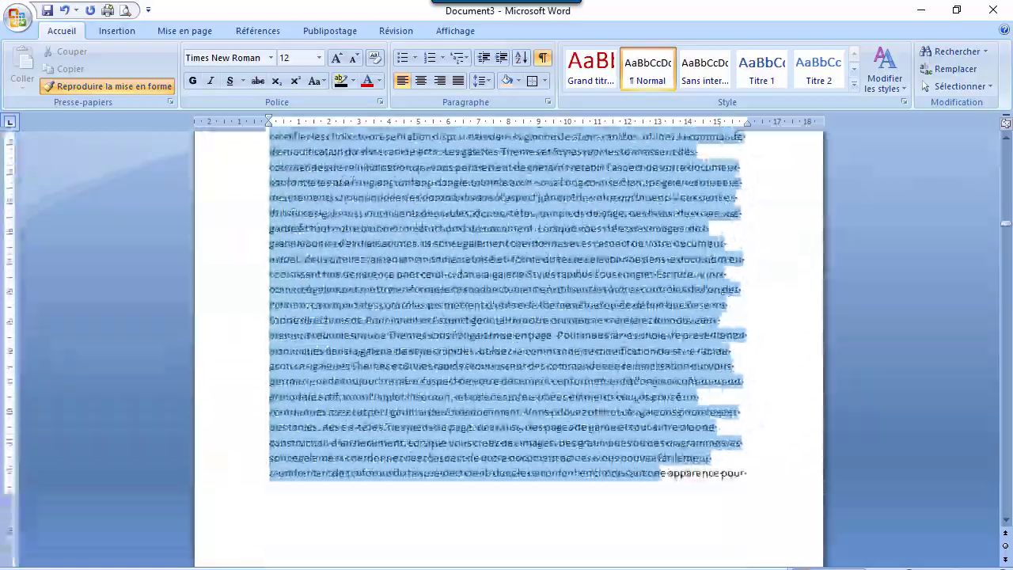
scroll(506, 348, "down", 15)
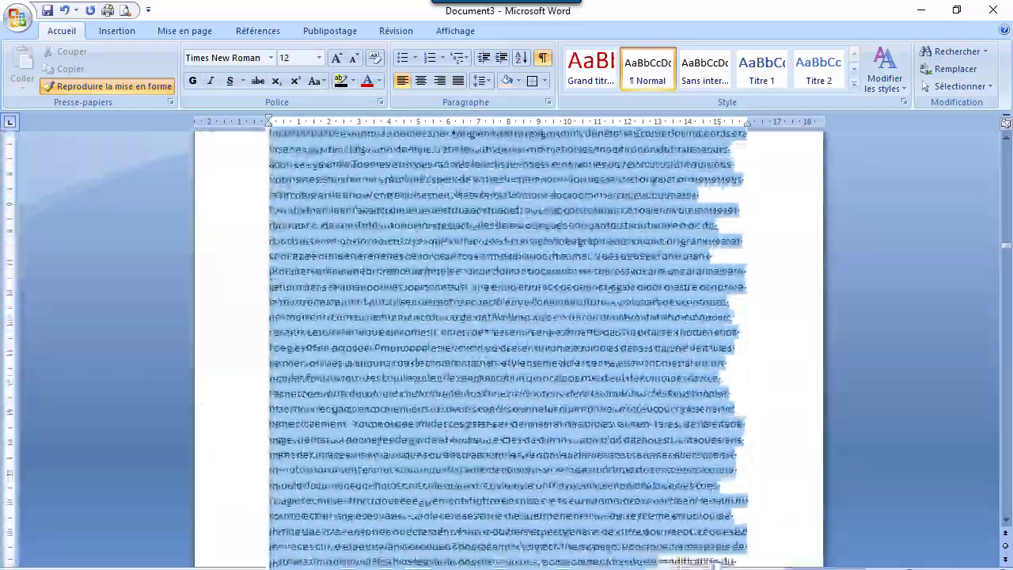
scroll(506, 348, "down", 15)
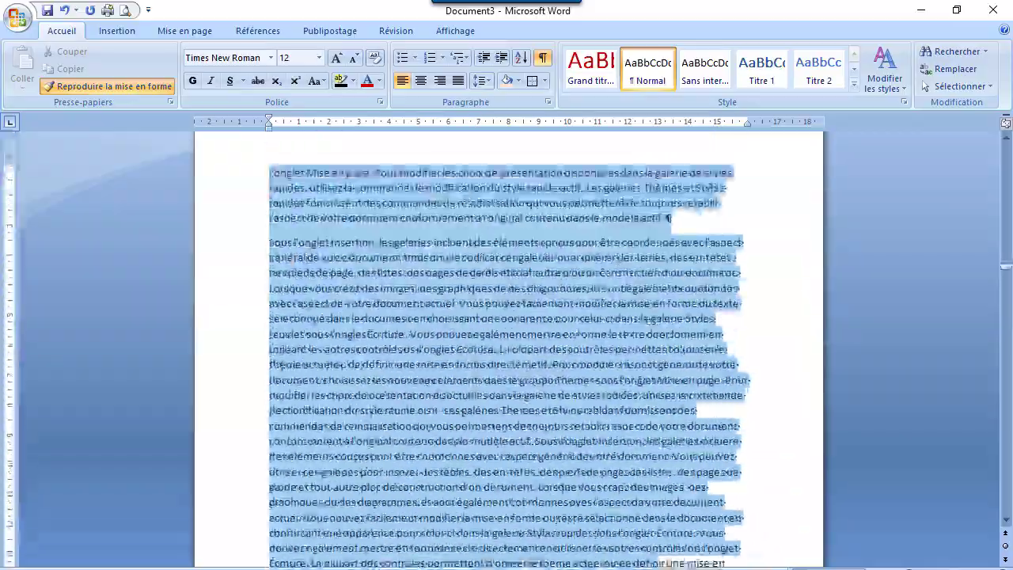
scroll(506, 348, "down", 15)
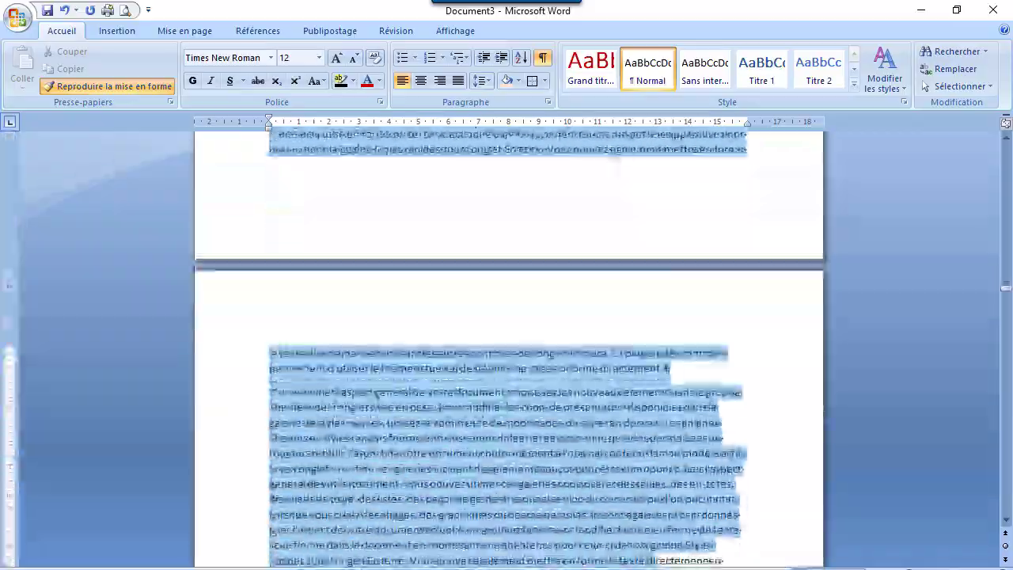
scroll(506, 349, "down", 15)
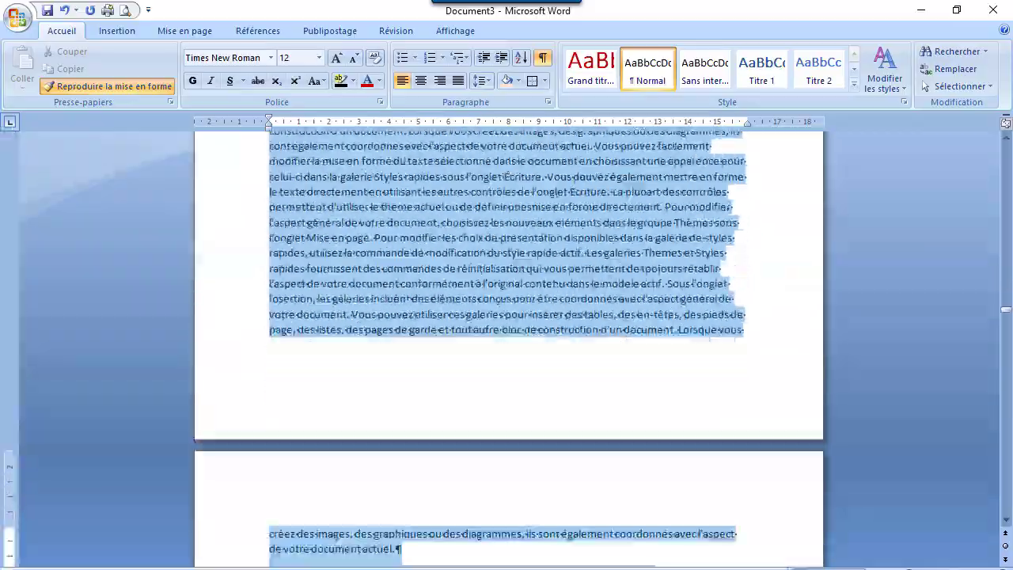
scroll(507, 348, "down", 15)
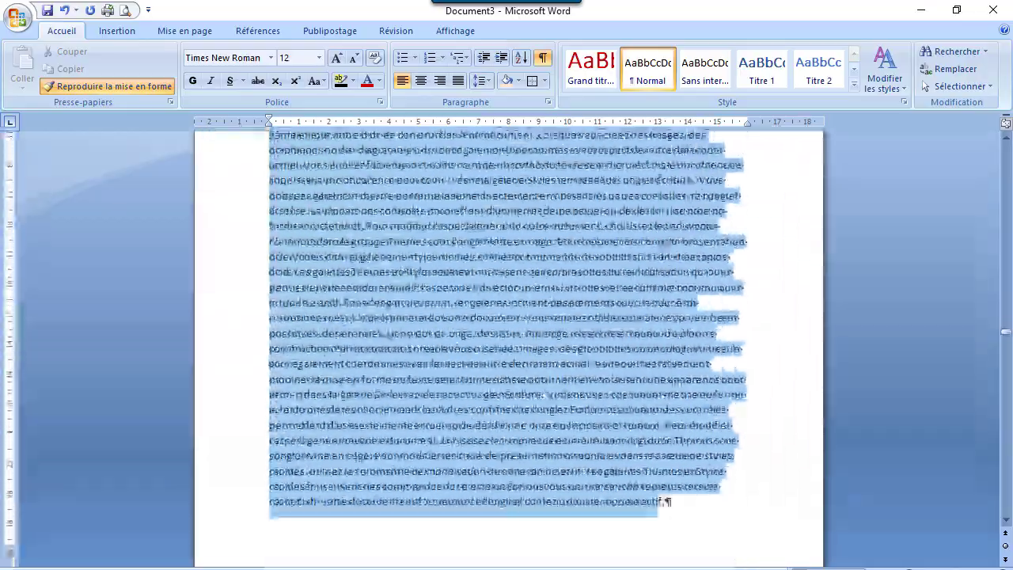
scroll(507, 348, "down", 15)
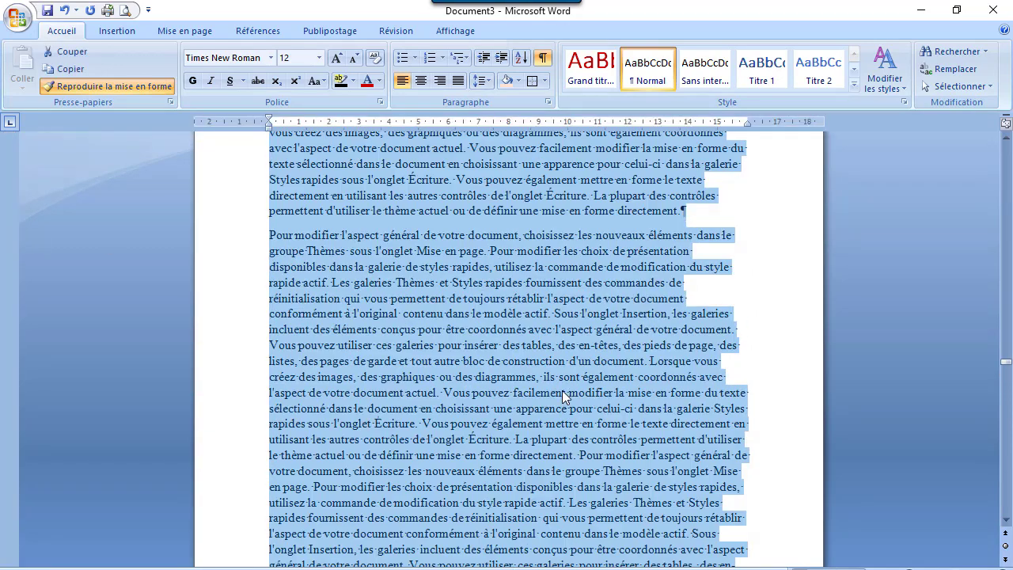
left_click(459, 81)
left_click(539, 392)
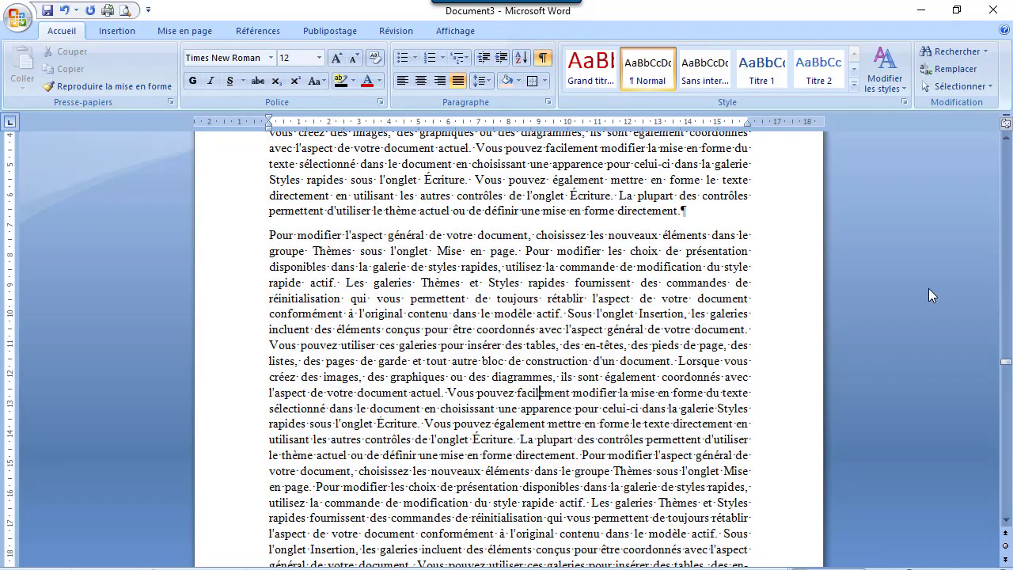
- Review the document in print preview from the cover page through the text pages, and return to editing
left_click_drag(1002, 366, 1006, 150)
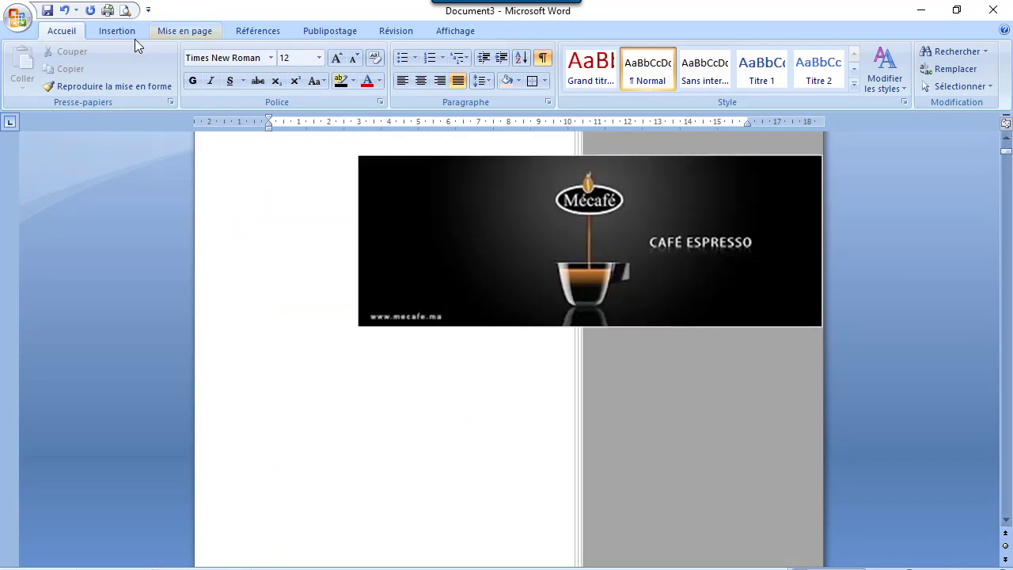
left_click(126, 10)
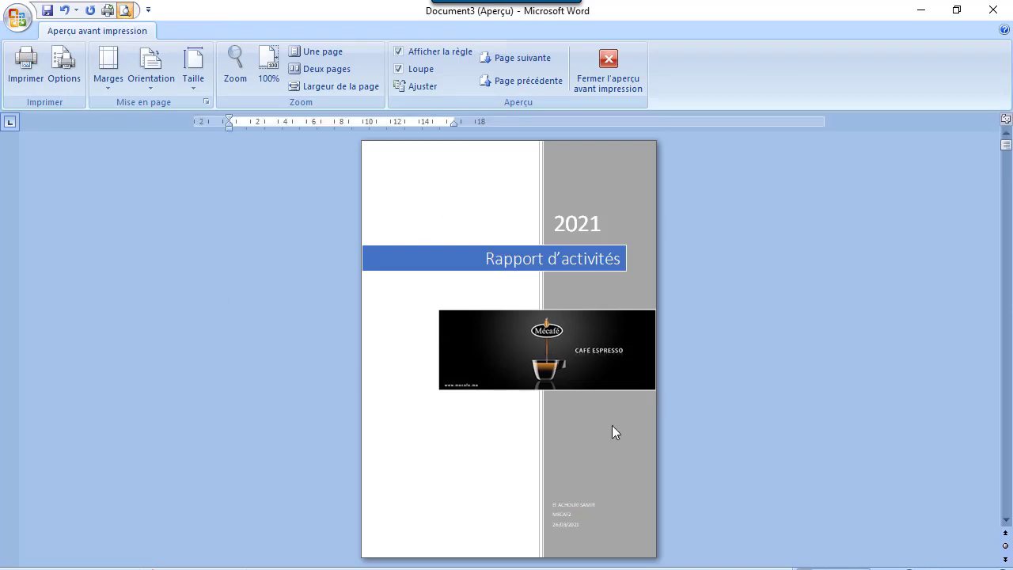
left_click(1006, 520)
left_click(1006, 520)
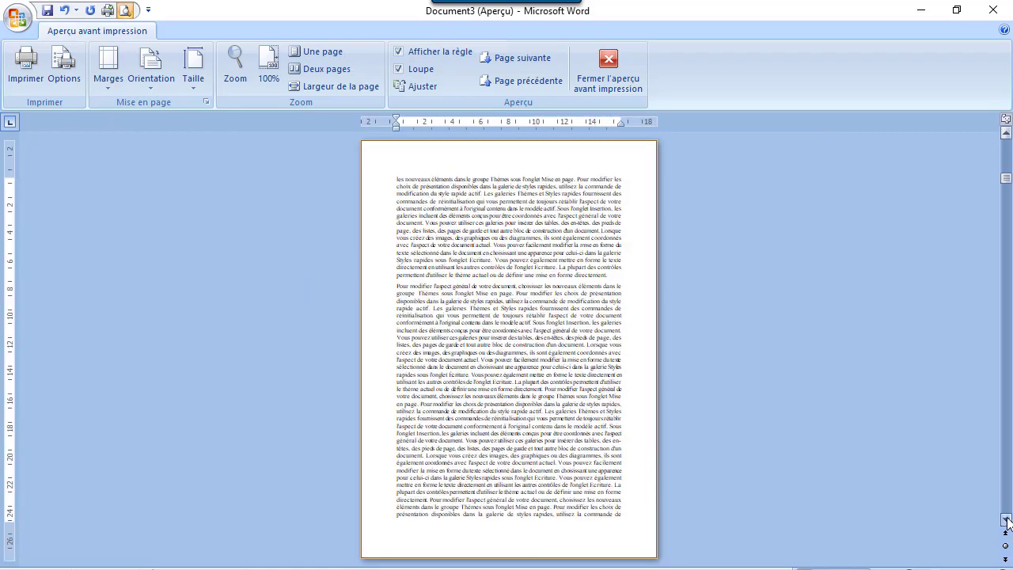
left_click(1006, 520)
left_click(1007, 520)
left_click(1006, 520)
left_click(1006, 520)
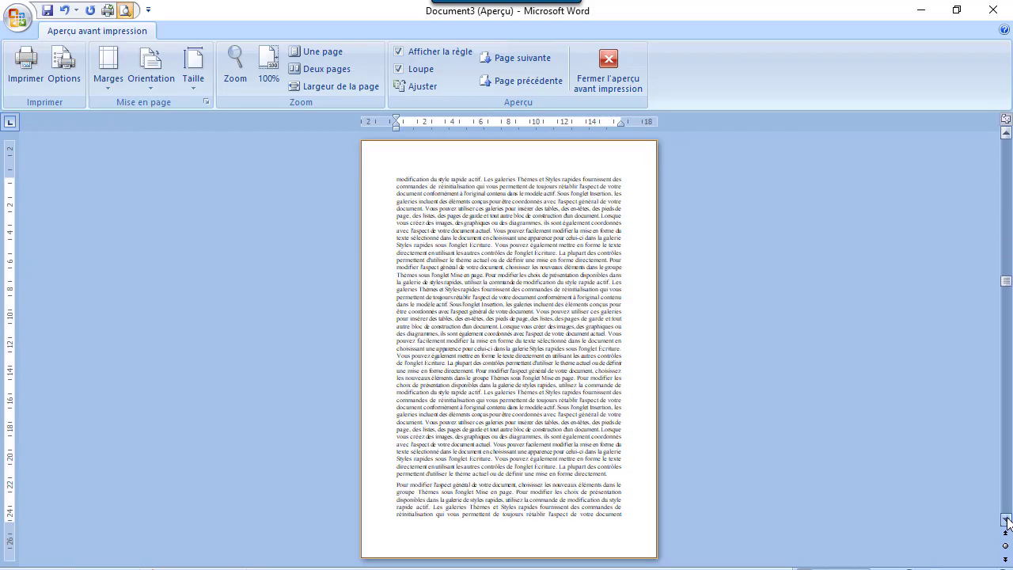
left_click(1006, 520)
left_click(1006, 520)
left_click(1006, 520)
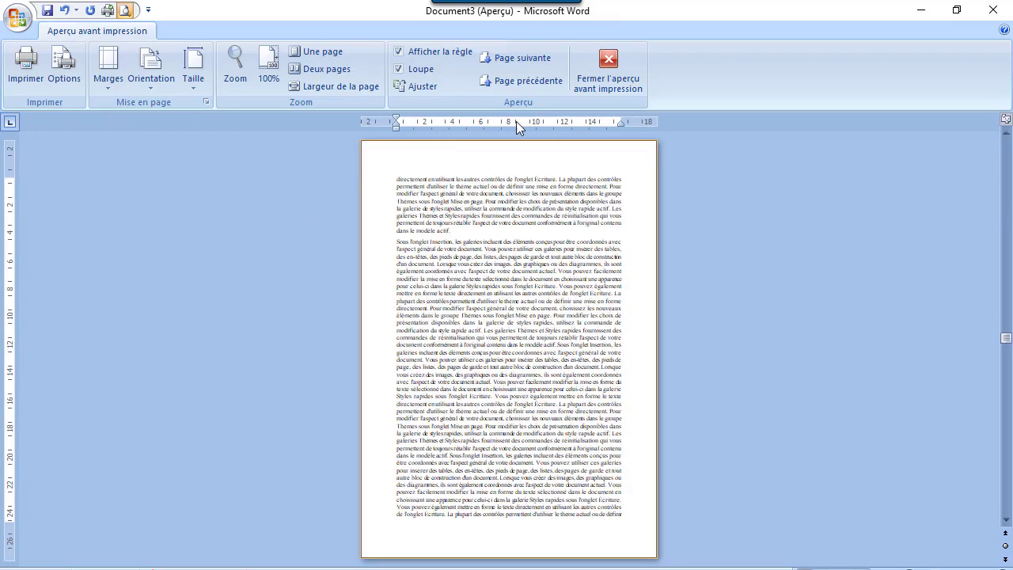
left_click(624, 62)
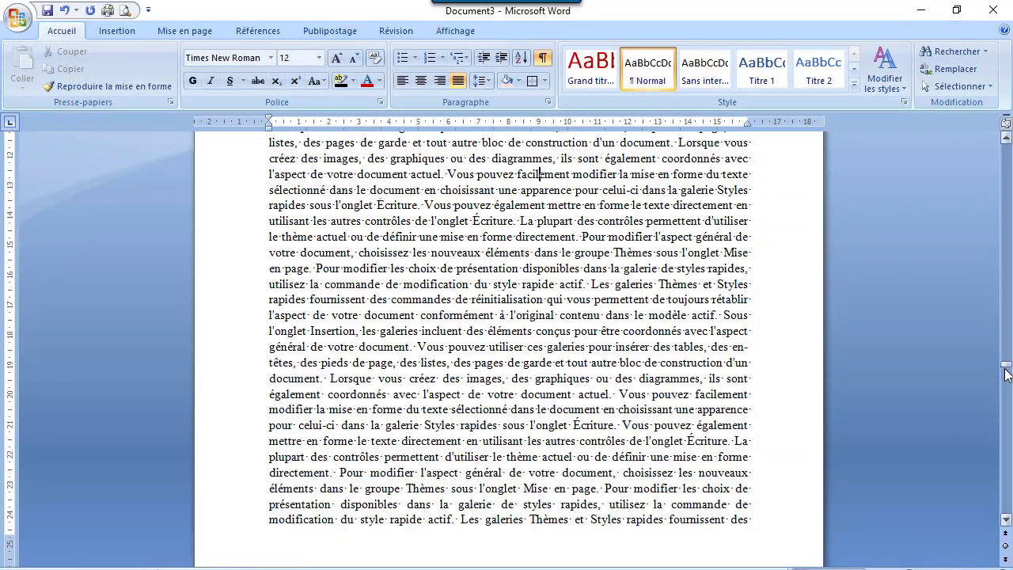
- Modify the "Grand titre encadré" style of the boxed title to use the Algerian font at size 20
left_click_drag(1007, 368, 1009, 159)
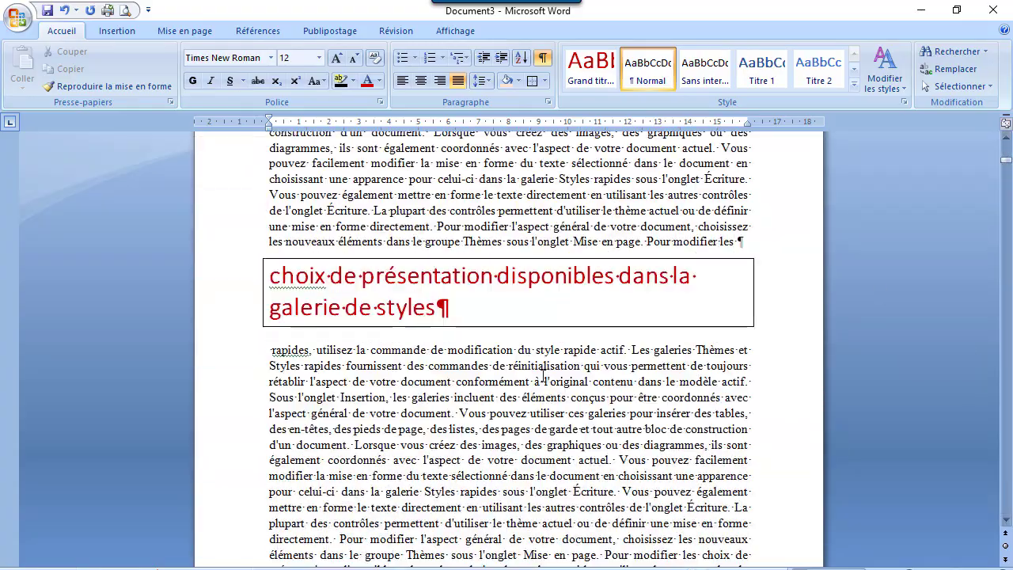
left_click_drag(482, 315, 271, 269)
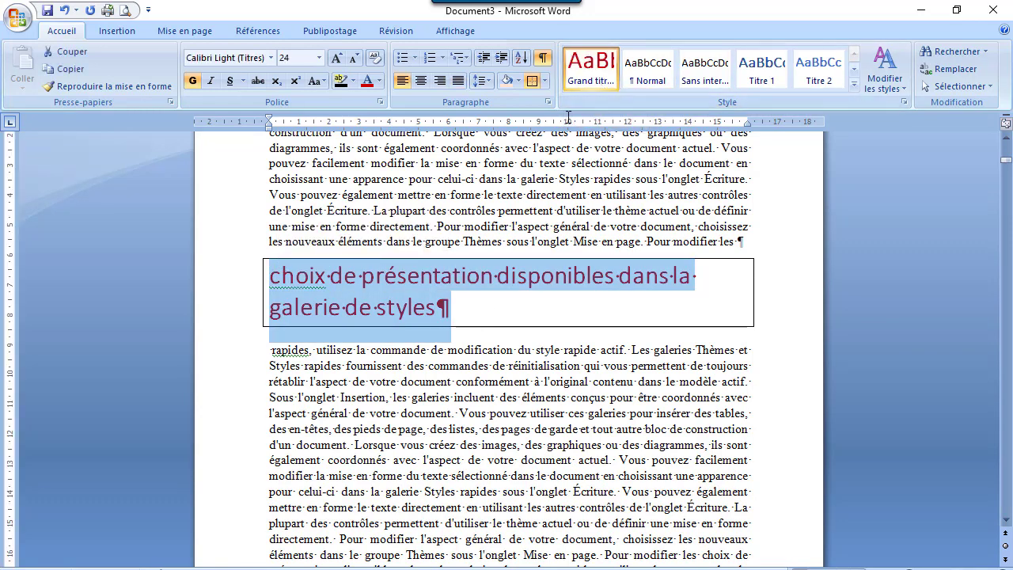
right_click(588, 86)
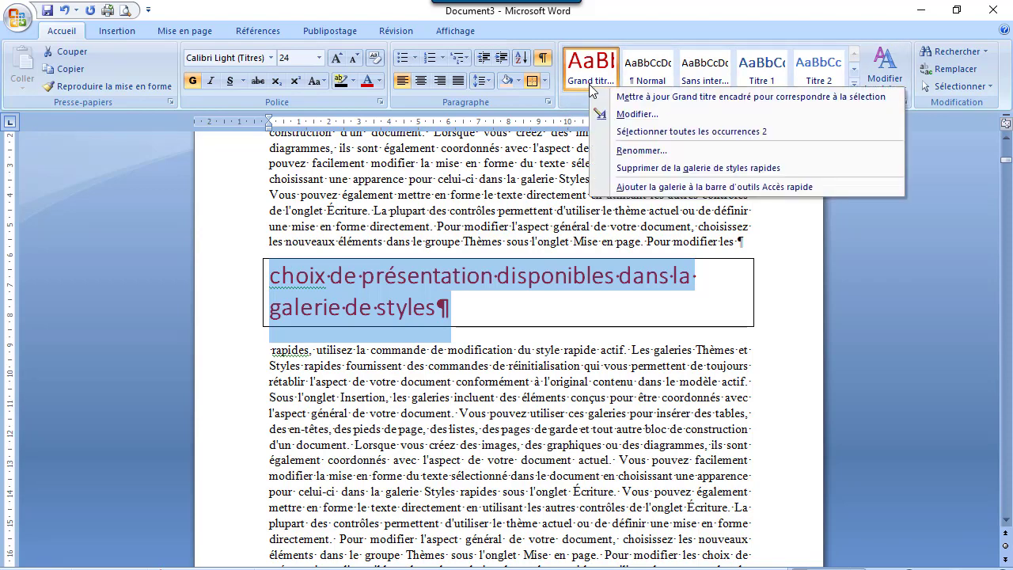
left_click(637, 114)
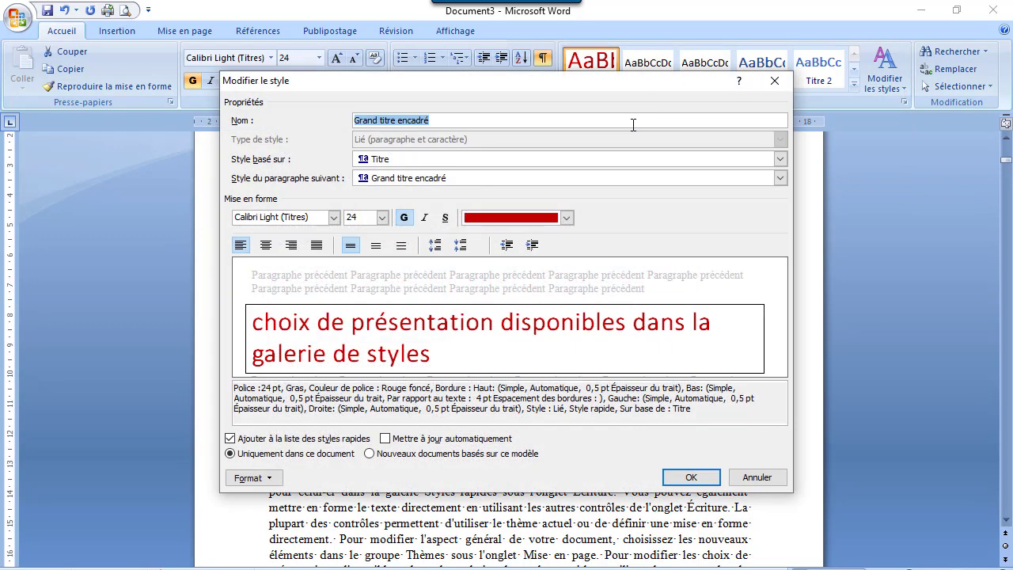
left_click_drag(461, 87, 551, 121)
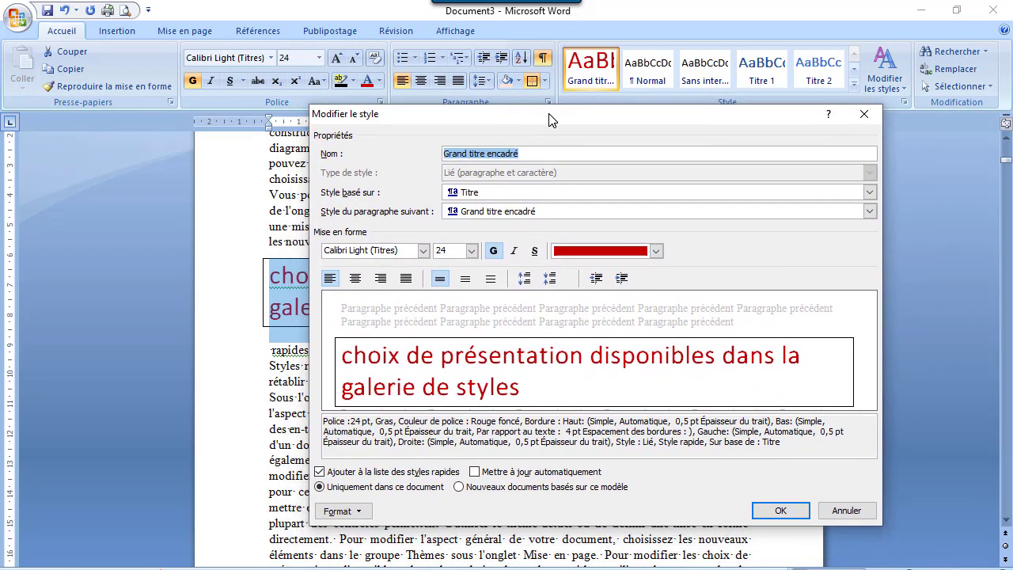
left_click(471, 251)
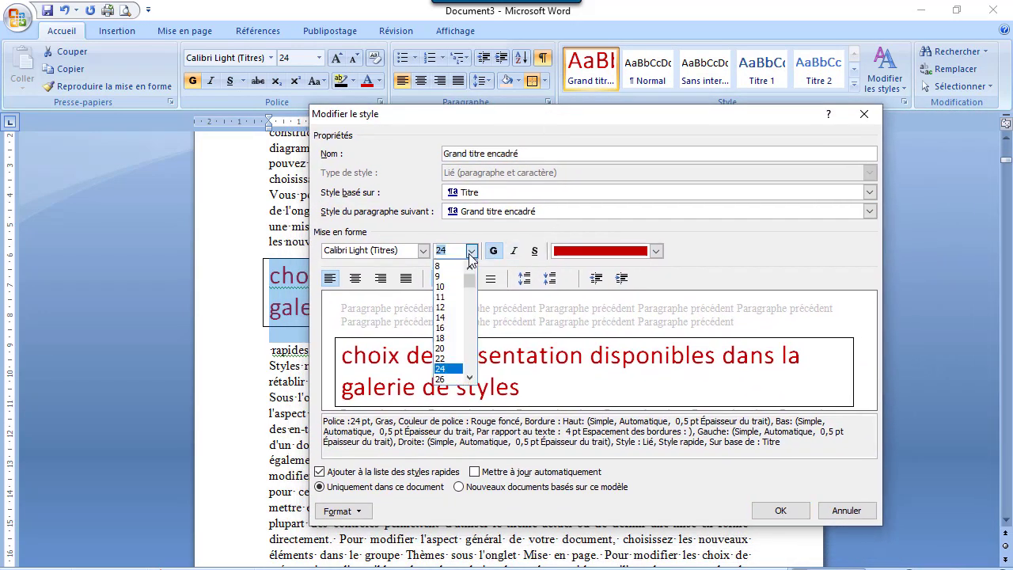
left_click(448, 348)
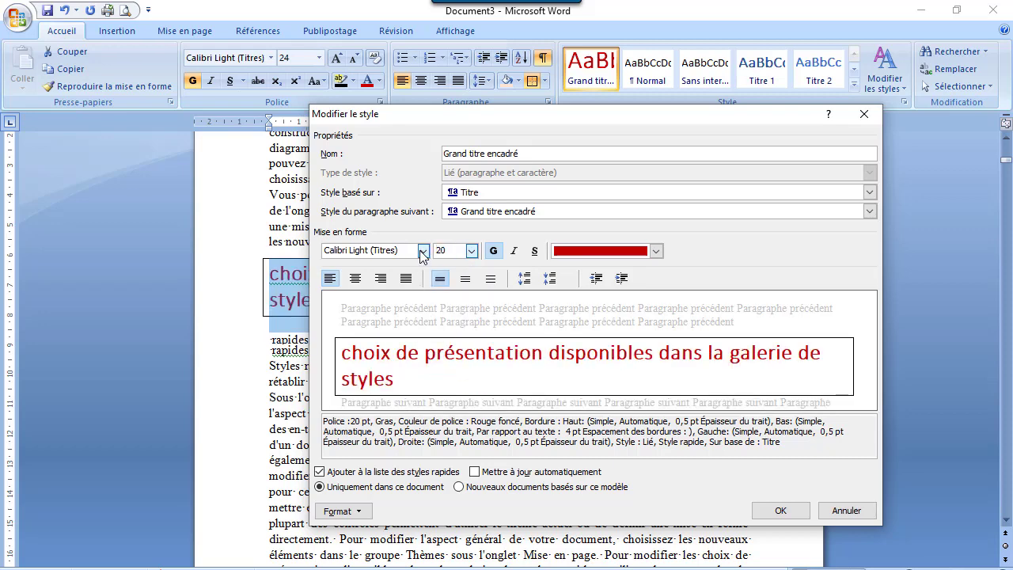
left_click(424, 250)
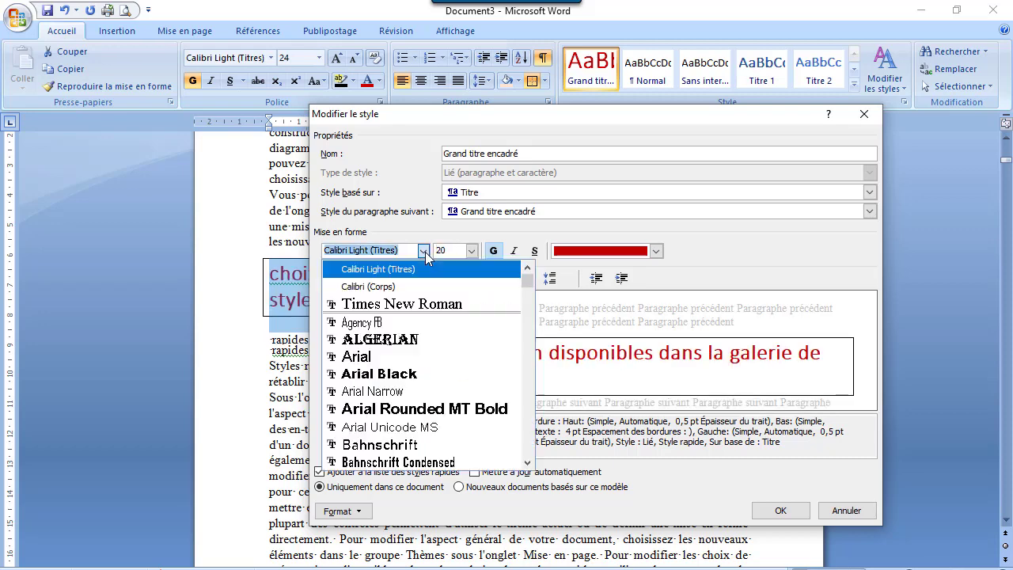
left_click(417, 341)
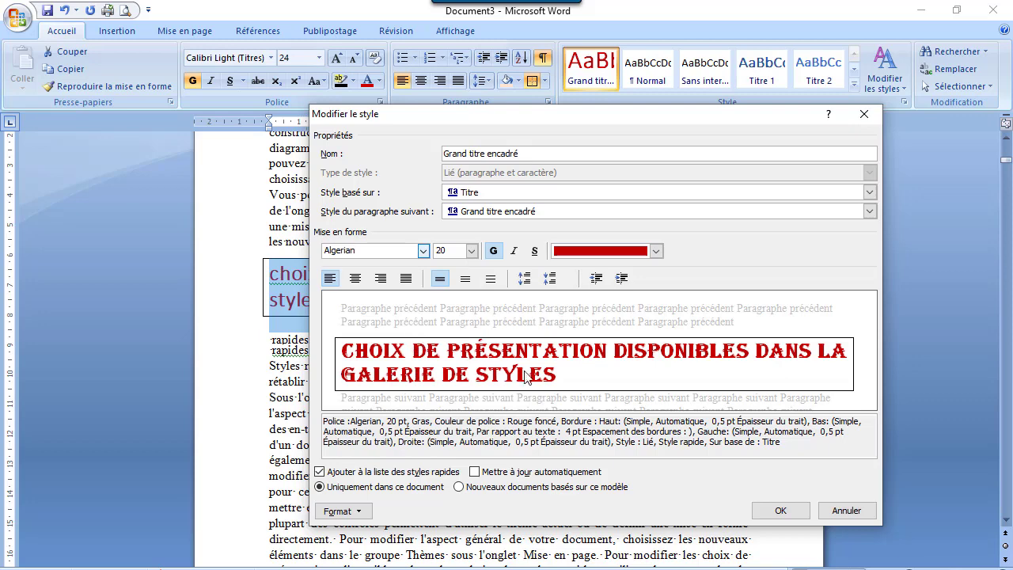
- Set the style's font colour to dark blue (Bleu foncé), enable "Mettre à jour automatiquement" and apply the style changes
left_click(656, 251)
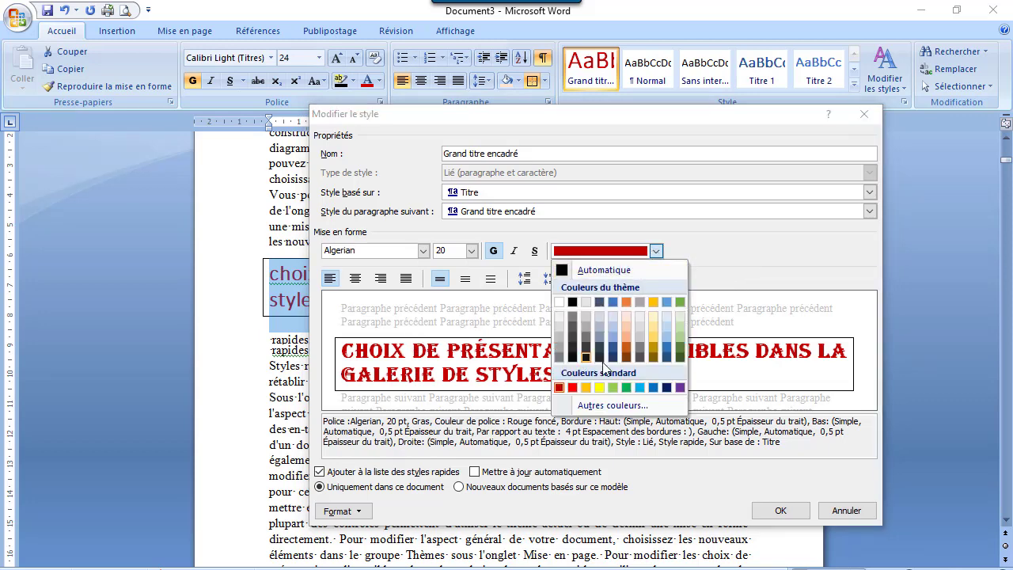
left_click(667, 388)
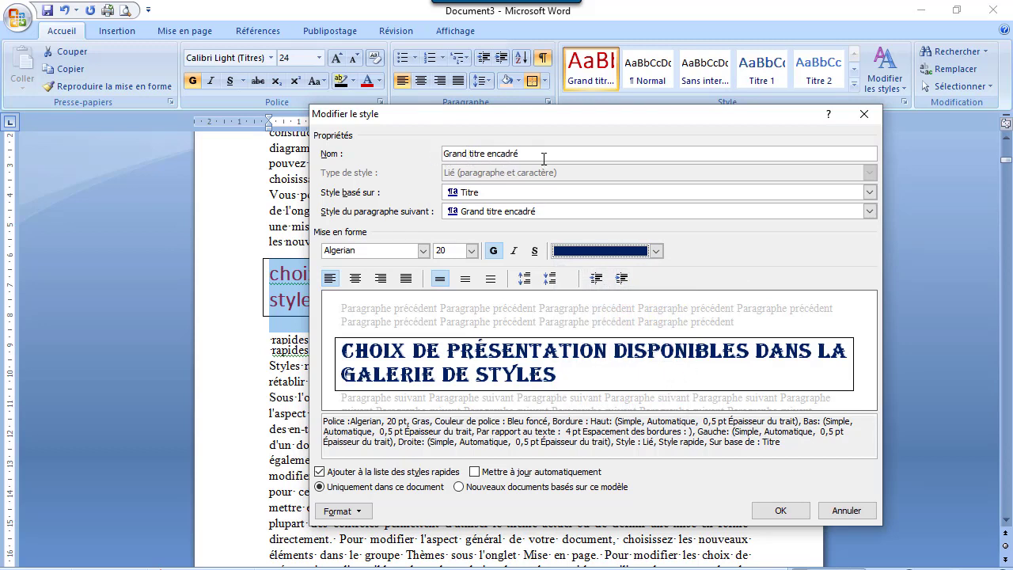
left_click(475, 473)
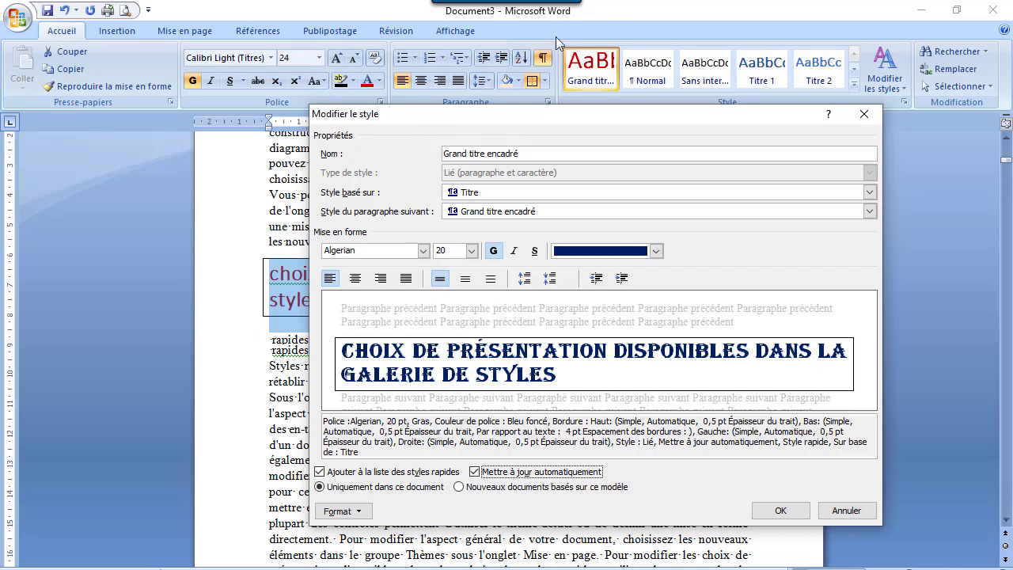
left_click(785, 512)
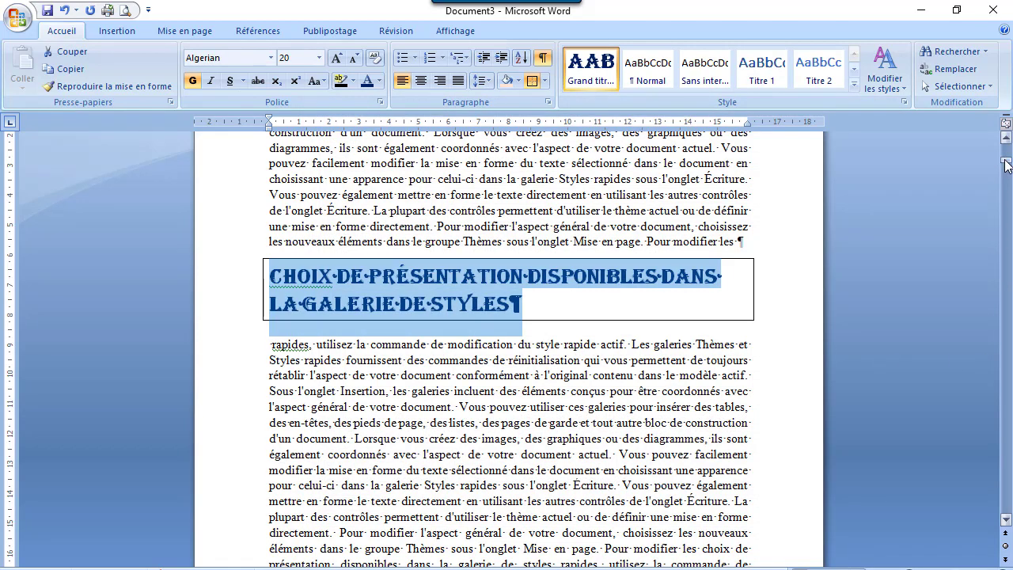
- Examine the title "Galeries Thèmes et Styles rapides fournissent des commandes" and the text beneath it for the effect of the style change
left_click_drag(1007, 164, 1010, 173)
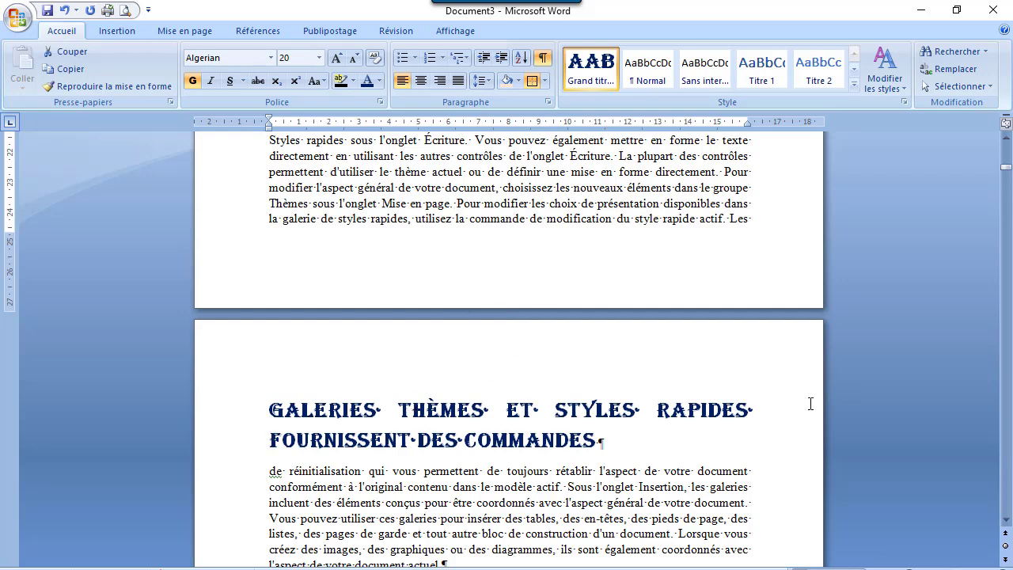
left_click_drag(617, 429, 317, 403)
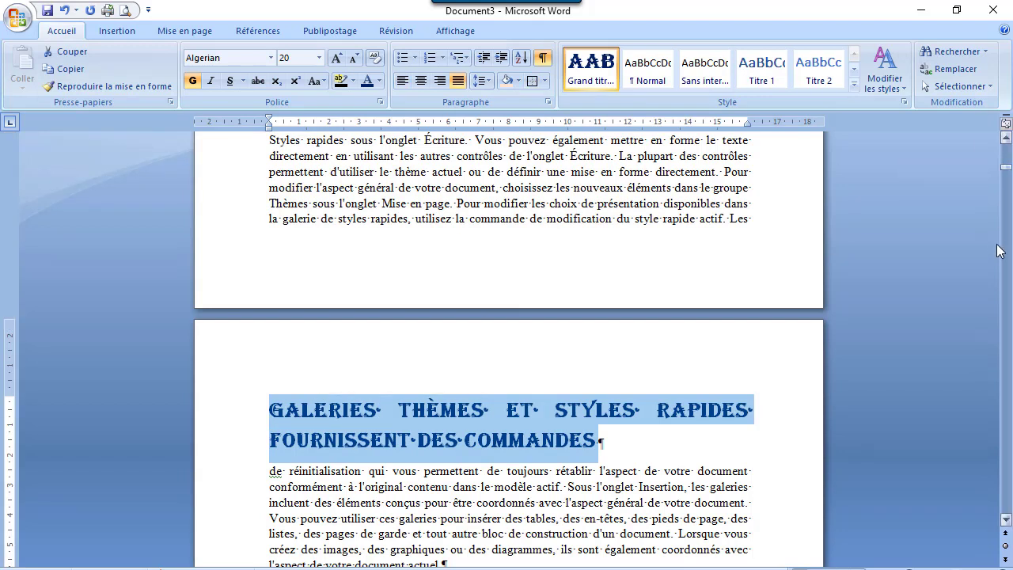
left_click(1006, 520)
left_click(1006, 520)
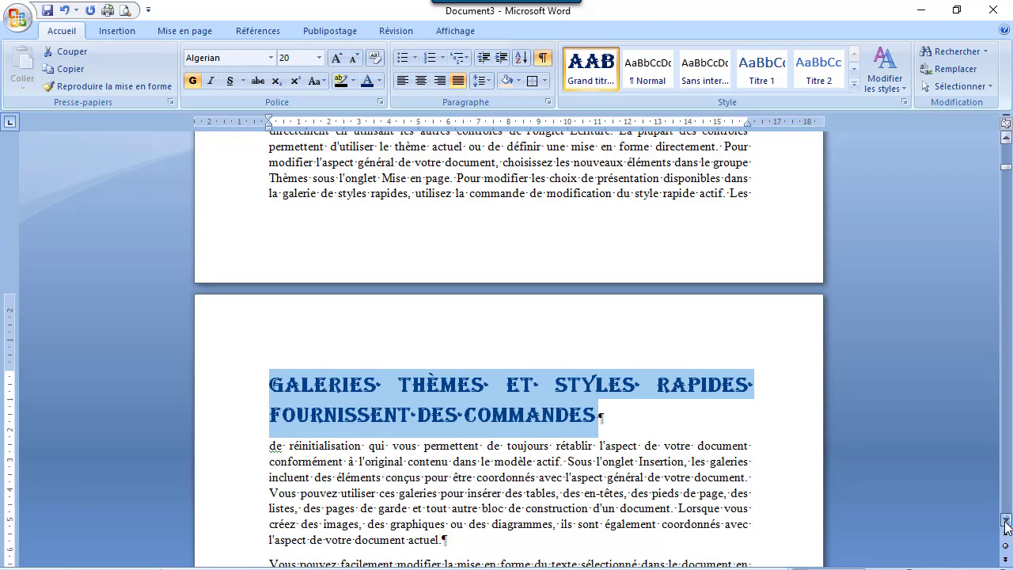
left_click(1006, 521)
left_click(1006, 521)
left_click(1006, 521)
left_click(1006, 521)
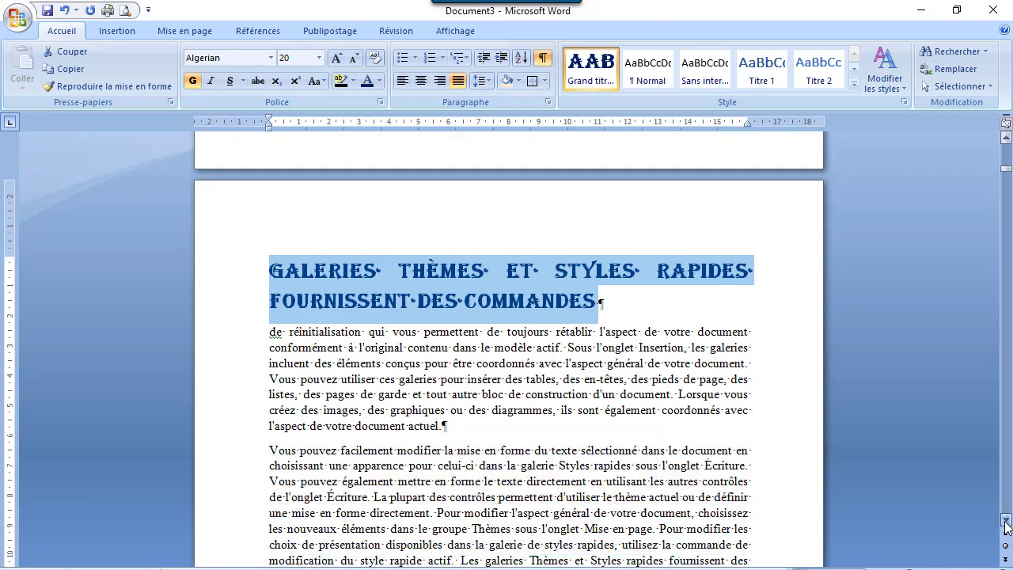
- Insert two empty paragraphs between the title "Galeries Thèmes et Styles rapides fournissent des commandes" and the text beneath it
left_click(1006, 521)
left_click(1006, 521)
left_click(1006, 521)
left_click(1006, 521)
left_click(1006, 521)
left_click(1006, 521)
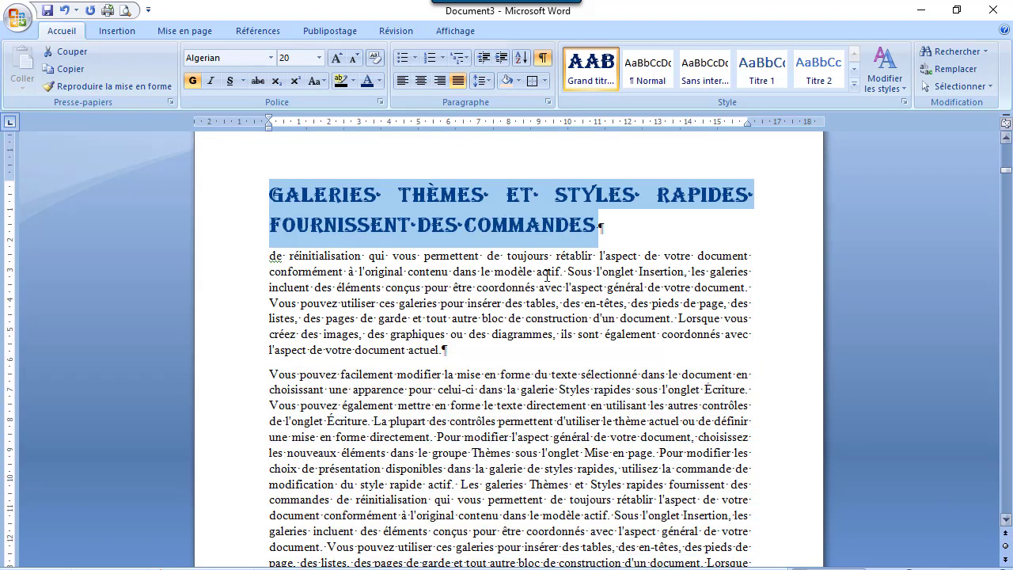
left_click(619, 235)
key("Return")
key("Return")
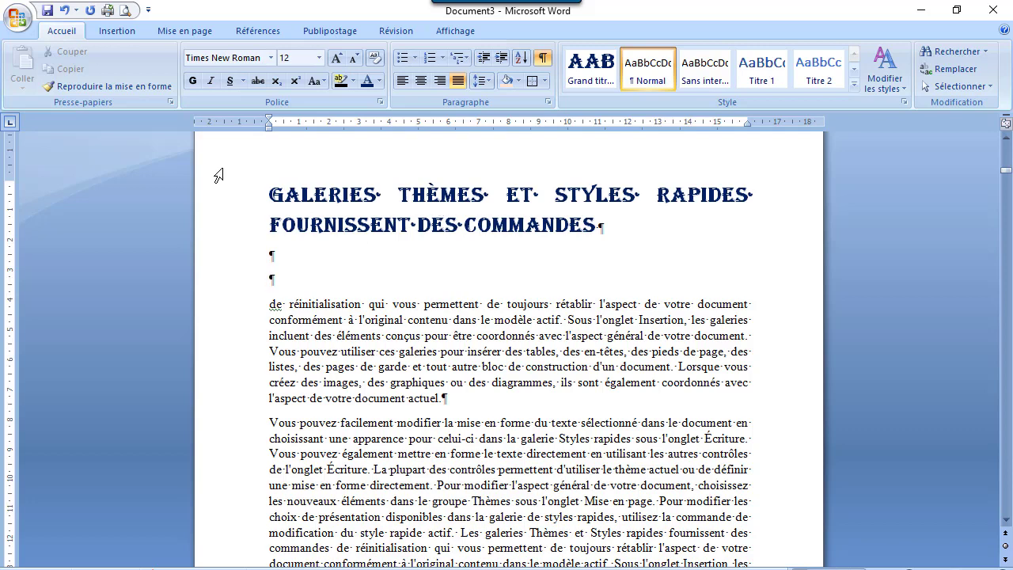
- Browse the SmartArt graphic categories Liste, Processus, Cycle, Hiérarchie, Relation, Matrice and Pyramide
left_click(127, 33)
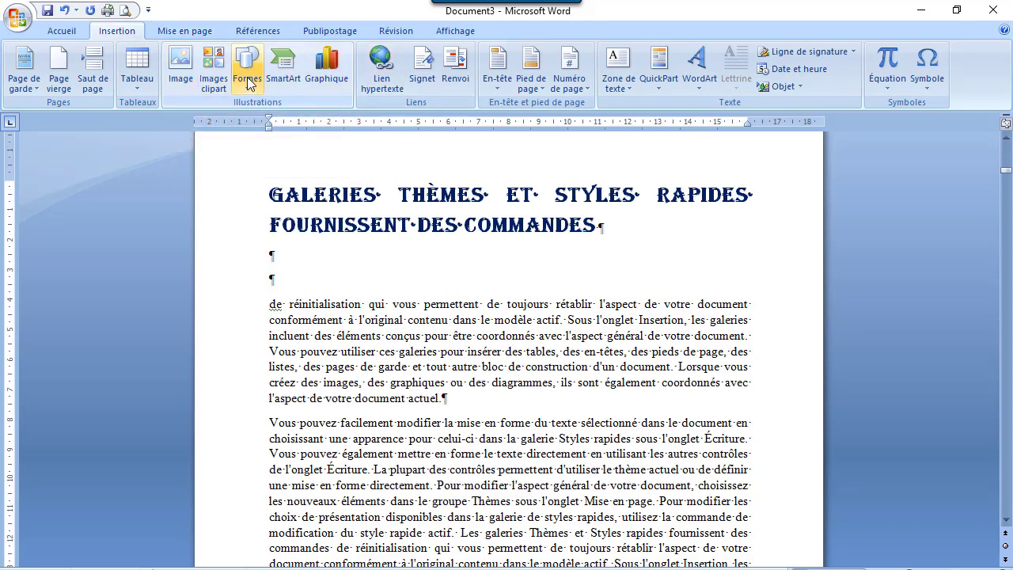
left_click(289, 73)
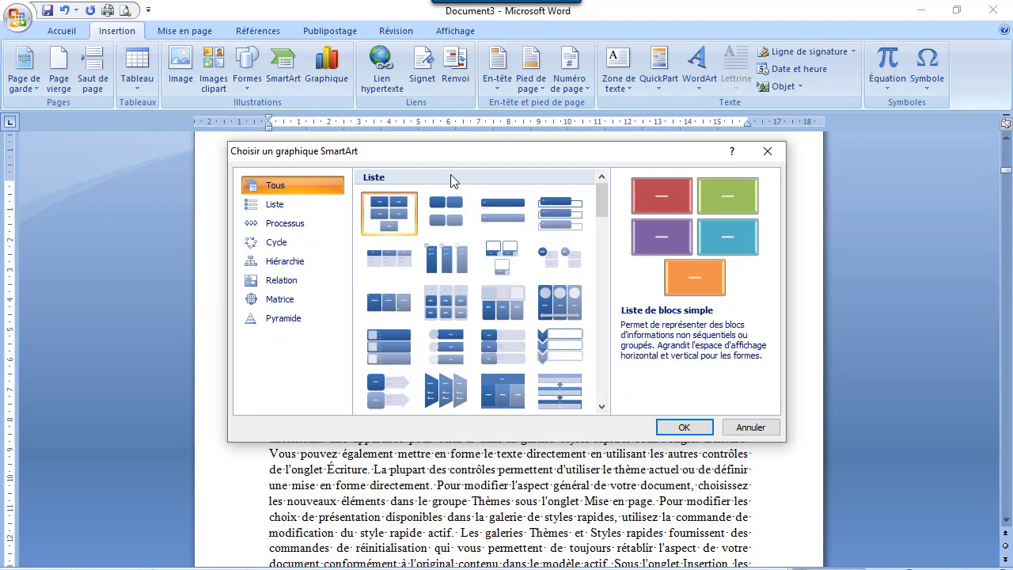
left_click_drag(458, 154, 376, 128)
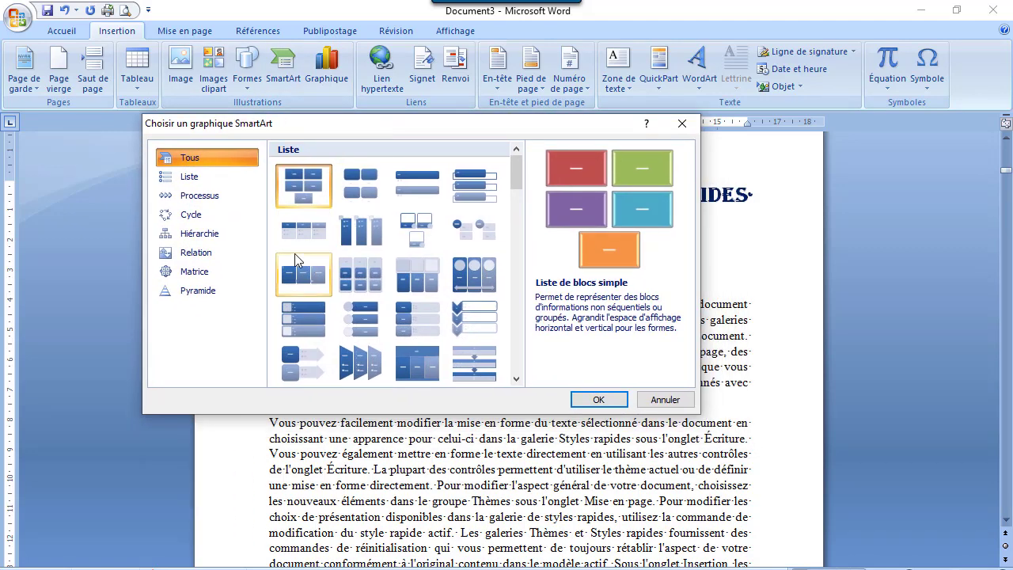
left_click(186, 176)
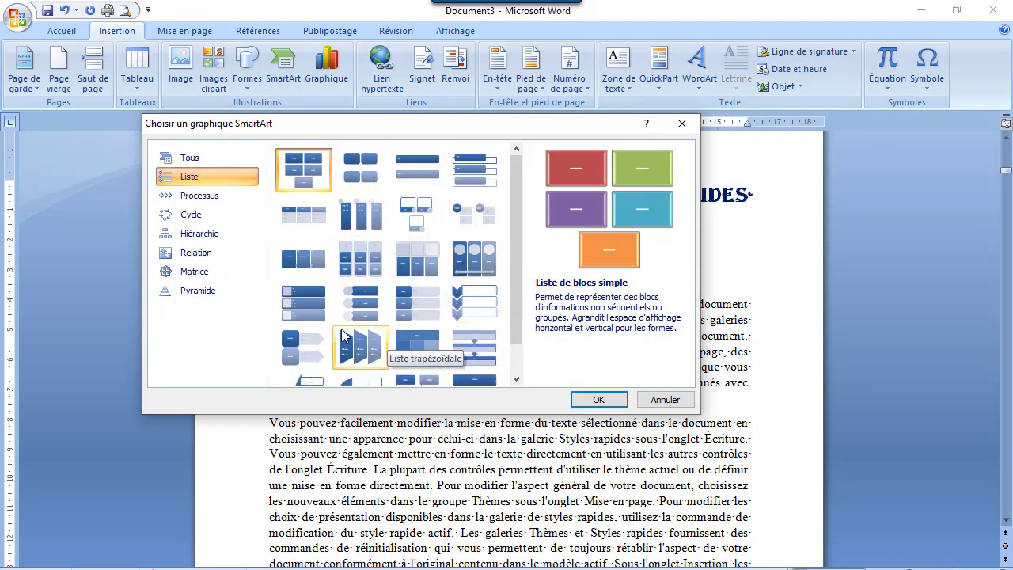
left_click(234, 205)
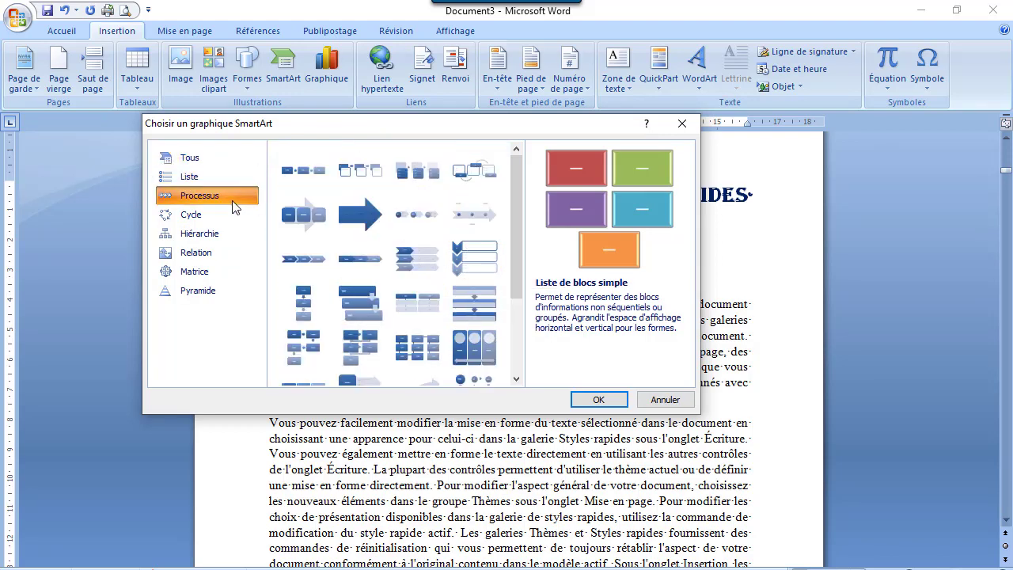
left_click(205, 215)
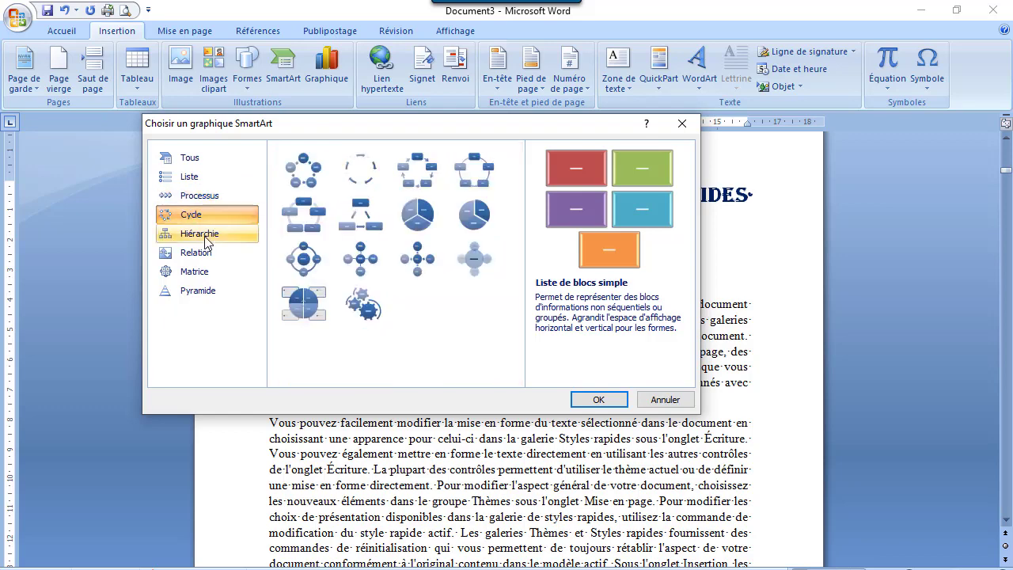
left_click(204, 234)
left_click(200, 254)
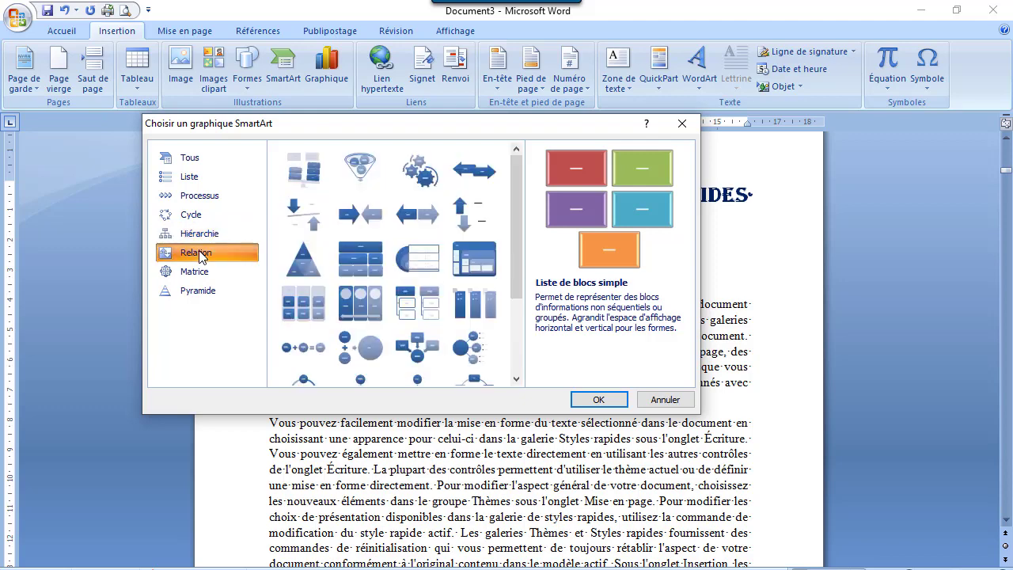
left_click(197, 273)
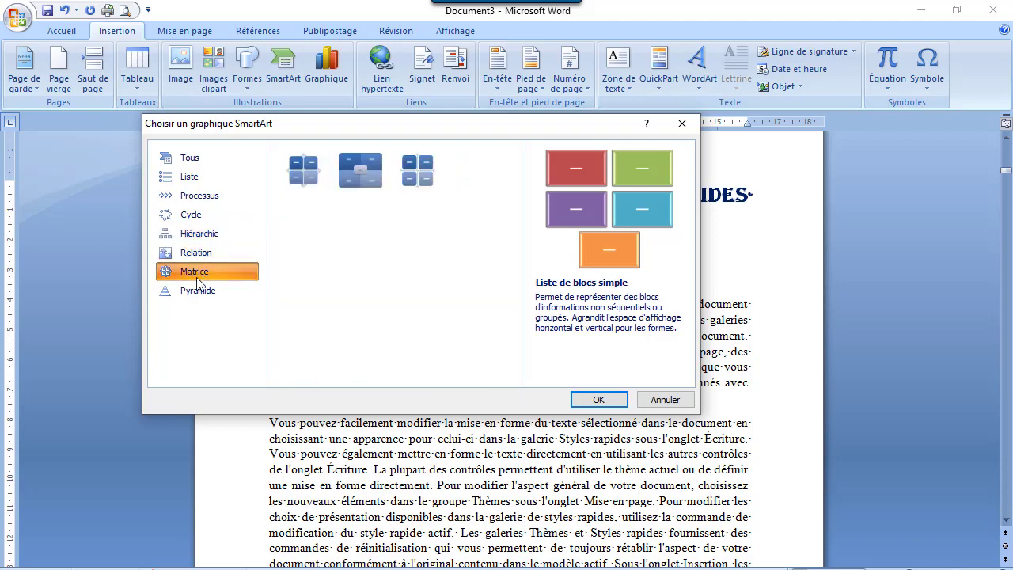
left_click(199, 293)
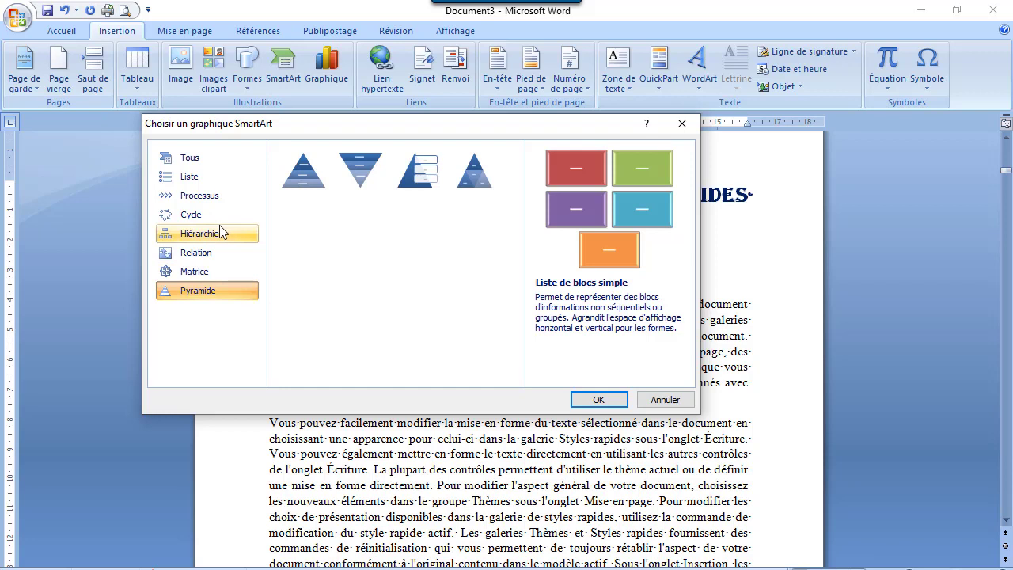
left_click(205, 177)
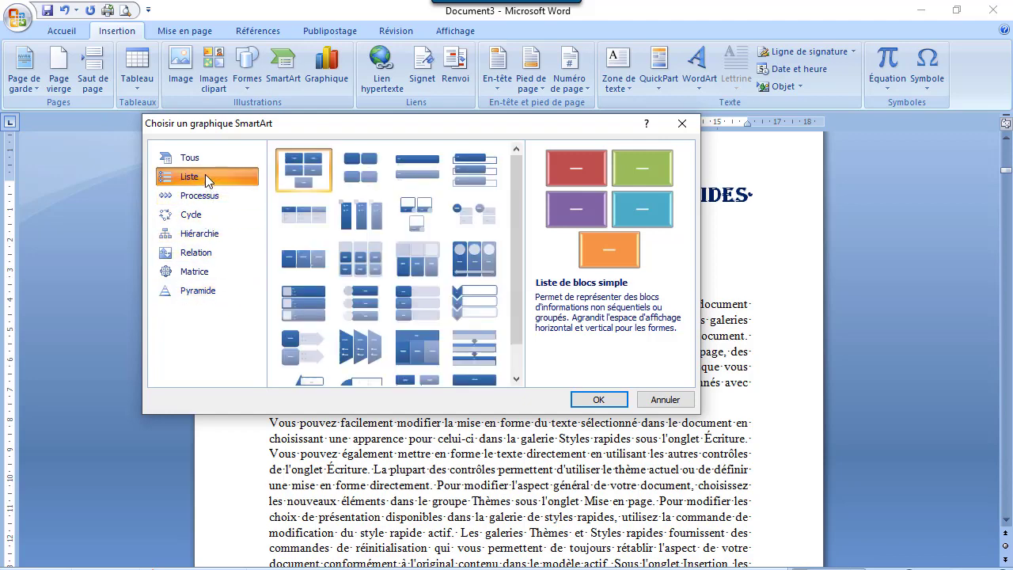
- Insert the "Hiérarchie" SmartArt graphic from the Hiérarchie category in the second empty paragraph beneath the title
left_click(202, 230)
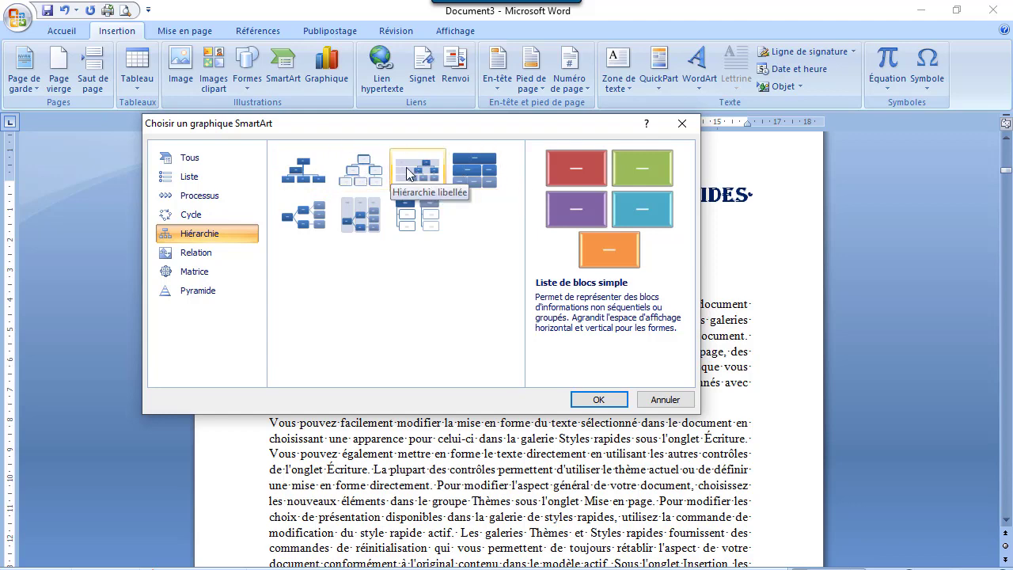
left_click(367, 172)
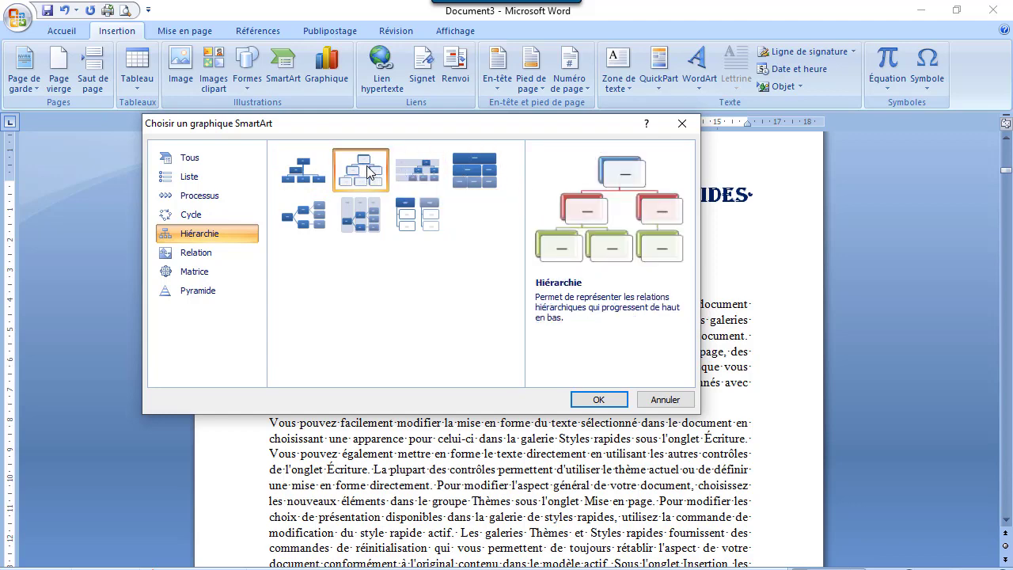
left_click(601, 399)
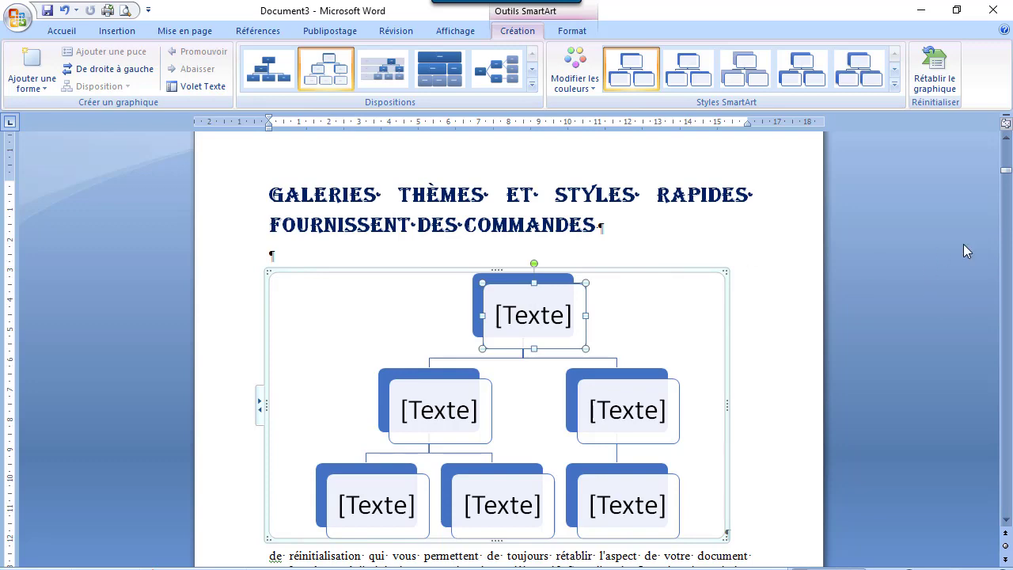
- Try several 3D SmartArt styles from the last row of the style gallery on the whole hierarchy graphic
left_click(1006, 520)
left_click(1007, 521)
left_click(1006, 520)
left_click(1006, 520)
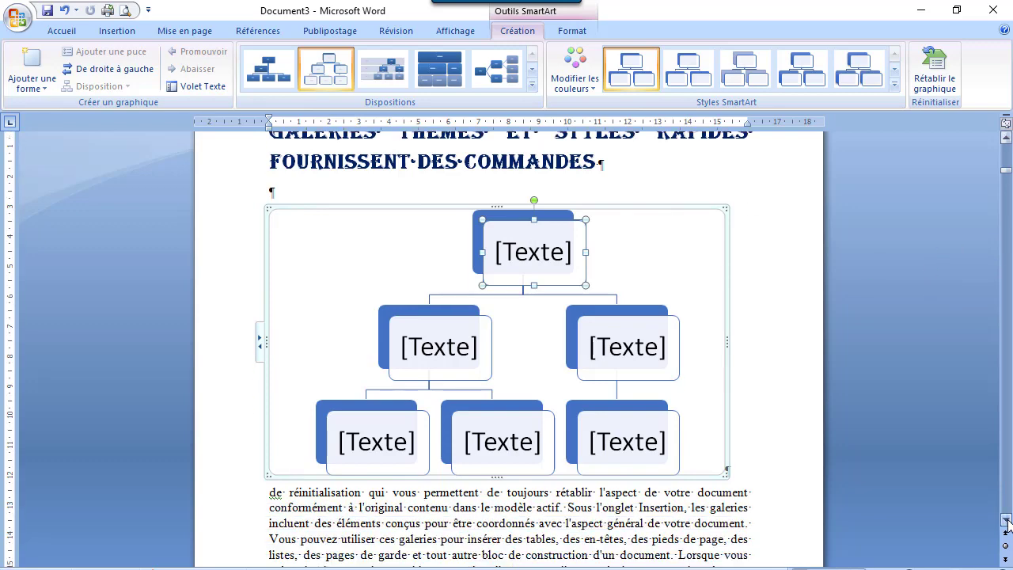
left_click(1006, 520)
left_click(758, 463)
left_click(582, 283)
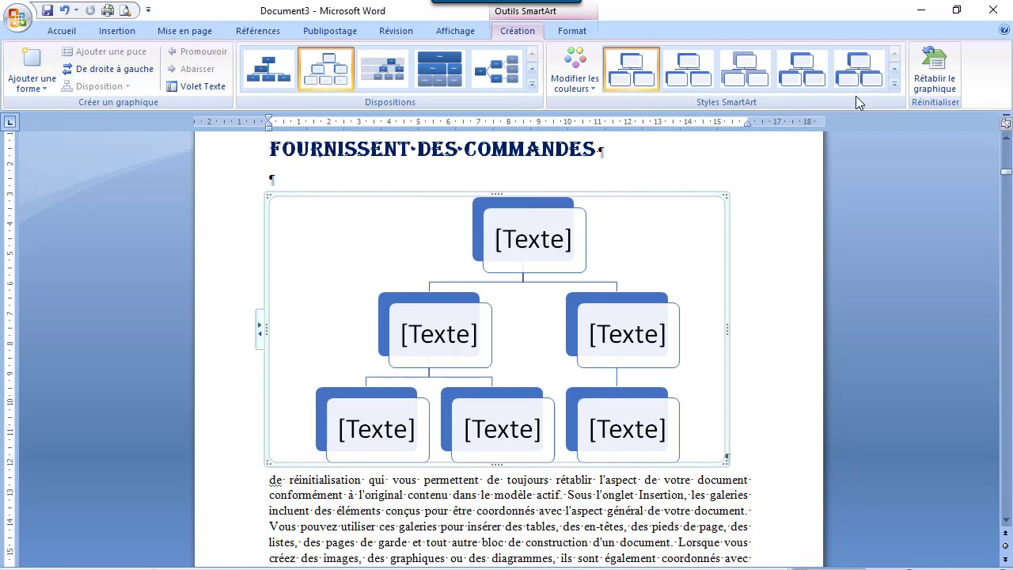
left_click(896, 84)
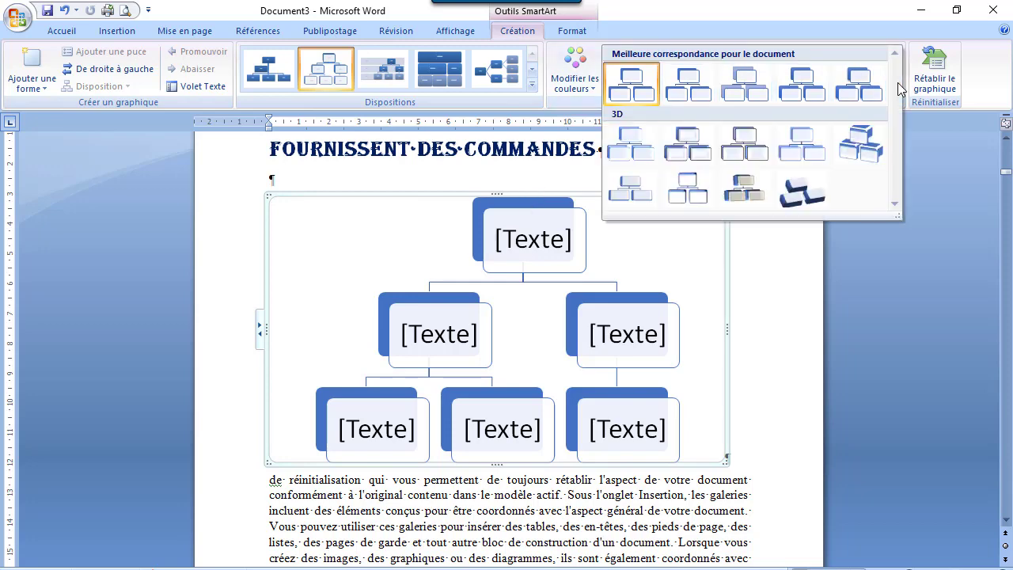
left_click(798, 194)
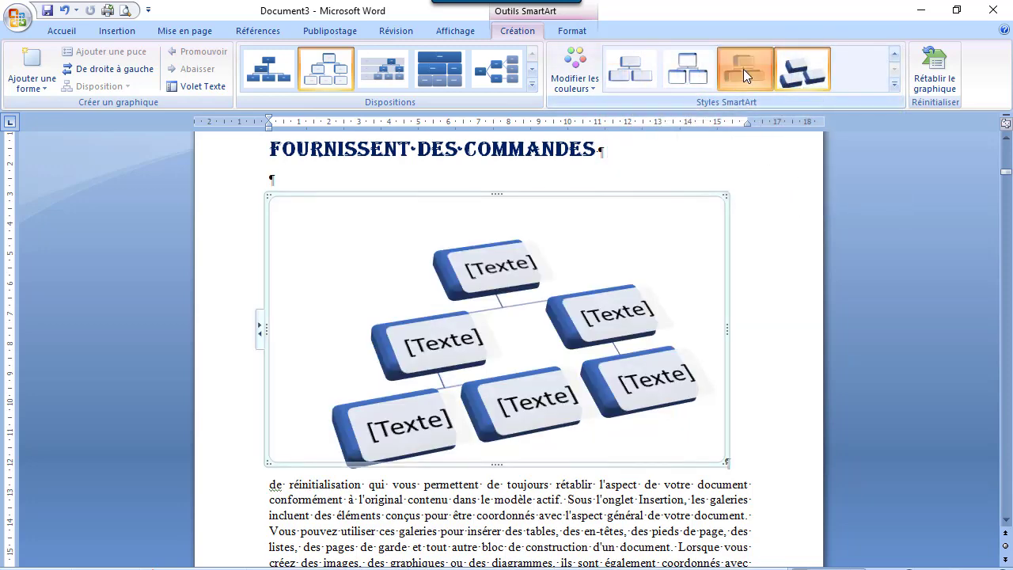
left_click(677, 65)
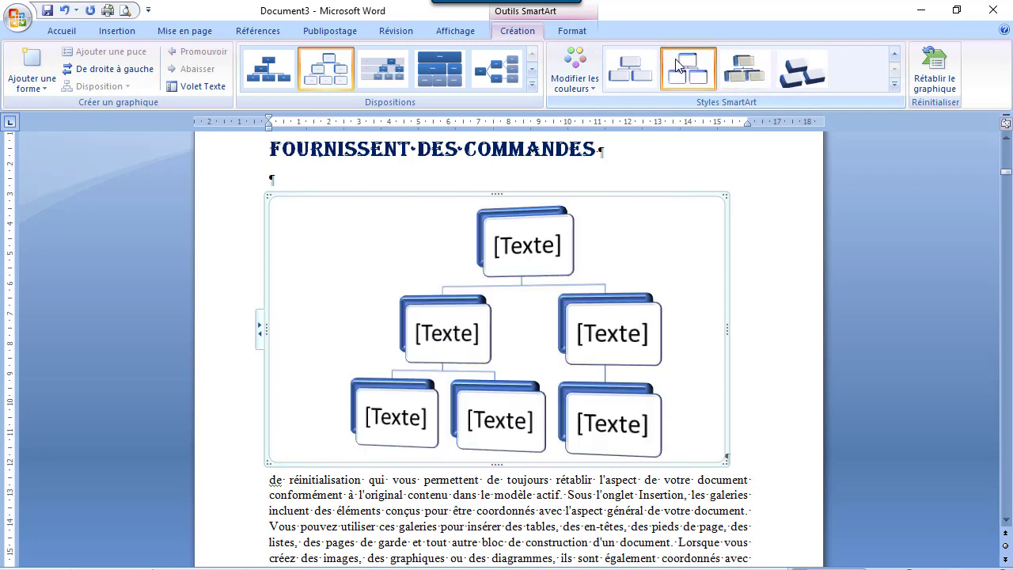
left_click(631, 69)
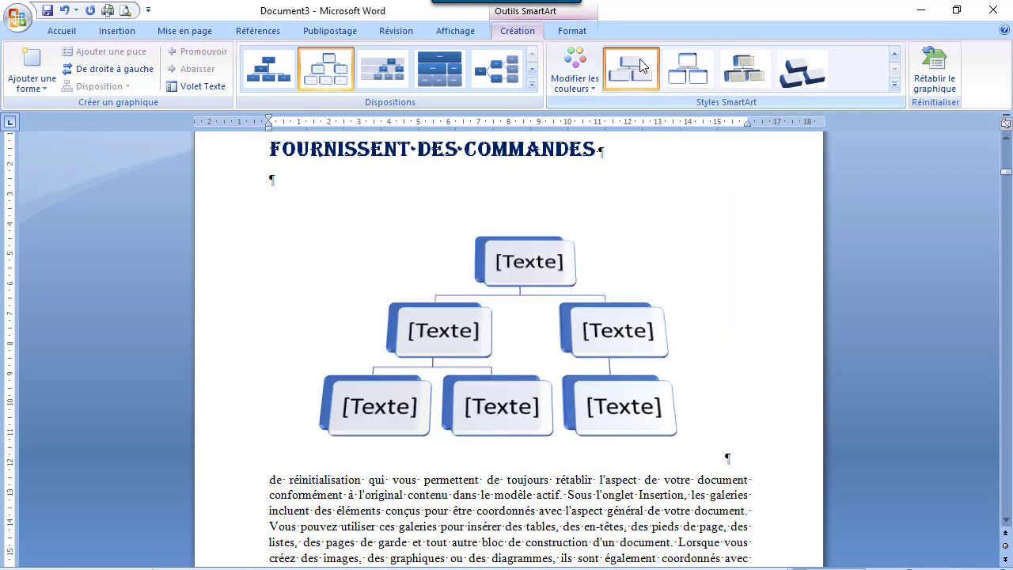
- Apply the fourth "Meilleure correspondance pour le document" style and the second "En couleur" colour variation to the hierarchy graphic
left_click(895, 84)
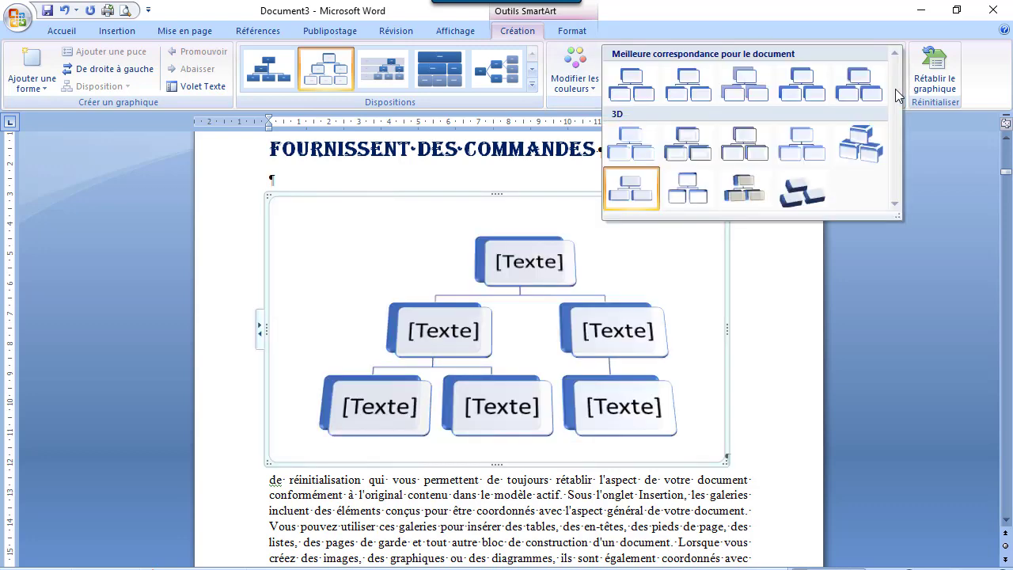
left_click(800, 85)
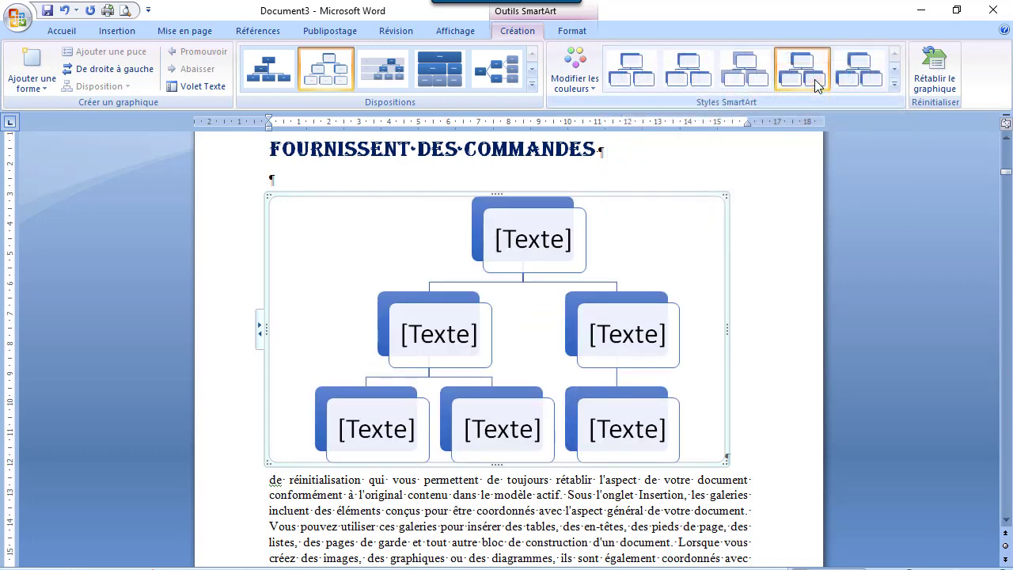
left_click(584, 89)
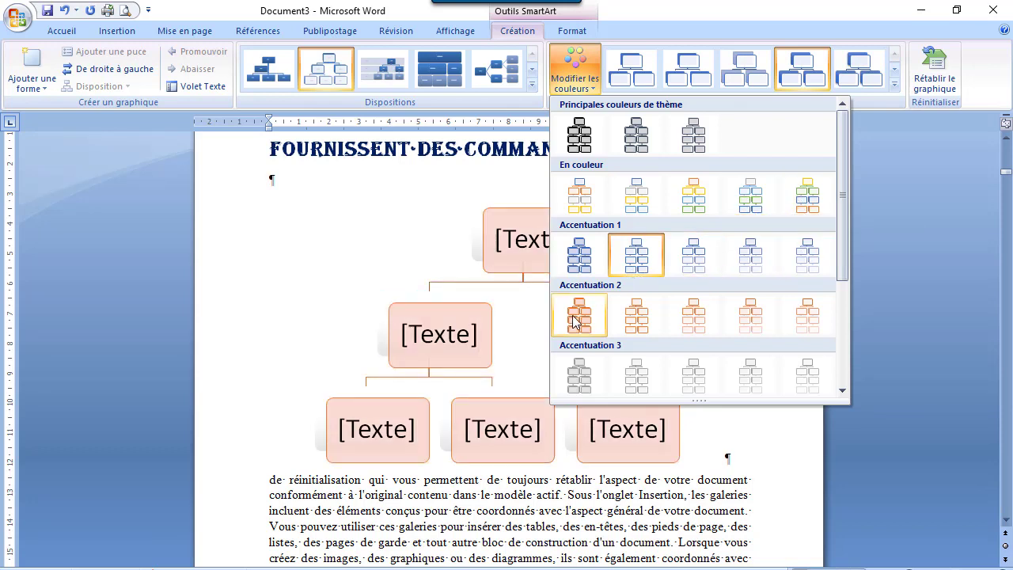
left_click(638, 202)
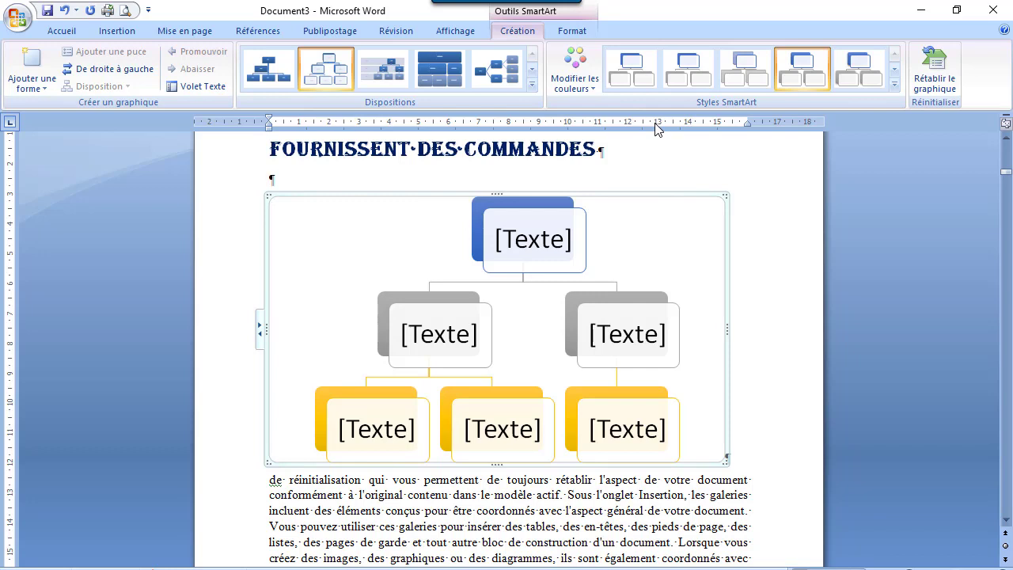
- Label the hierarchy's top box "DG" and the left second-level box "Direction commerciale"
left_click(532, 245)
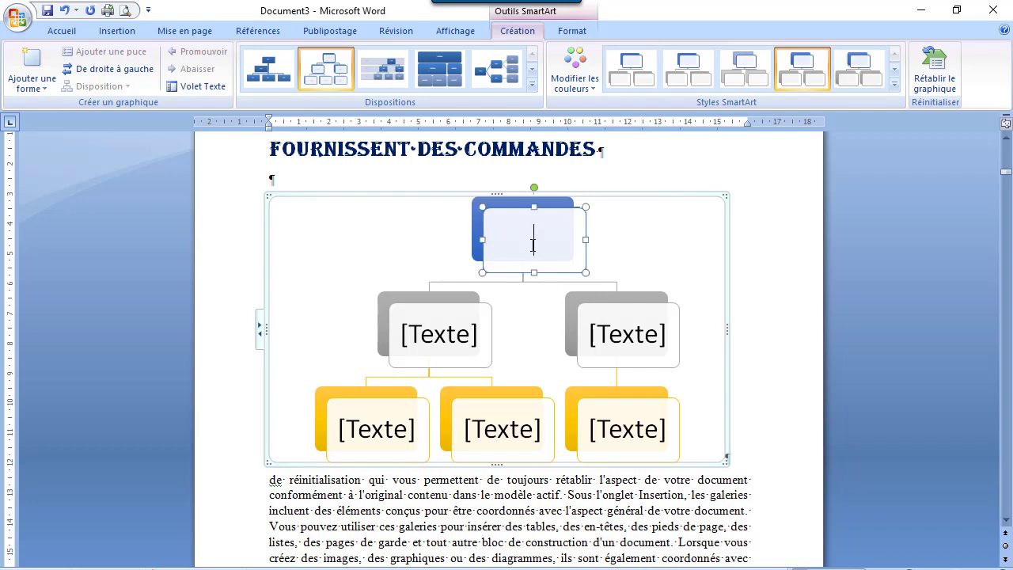
type("DG")
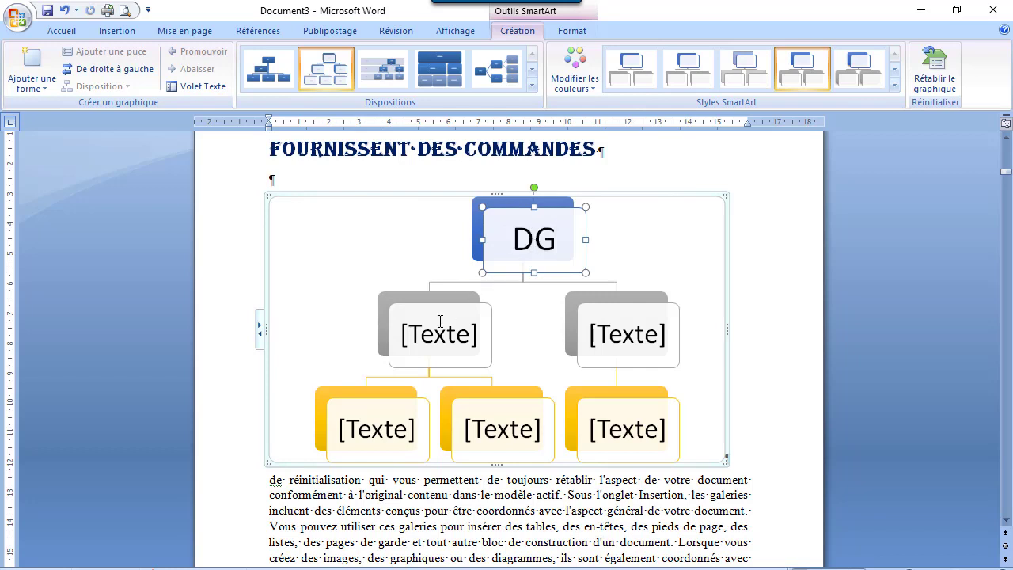
left_click(433, 341)
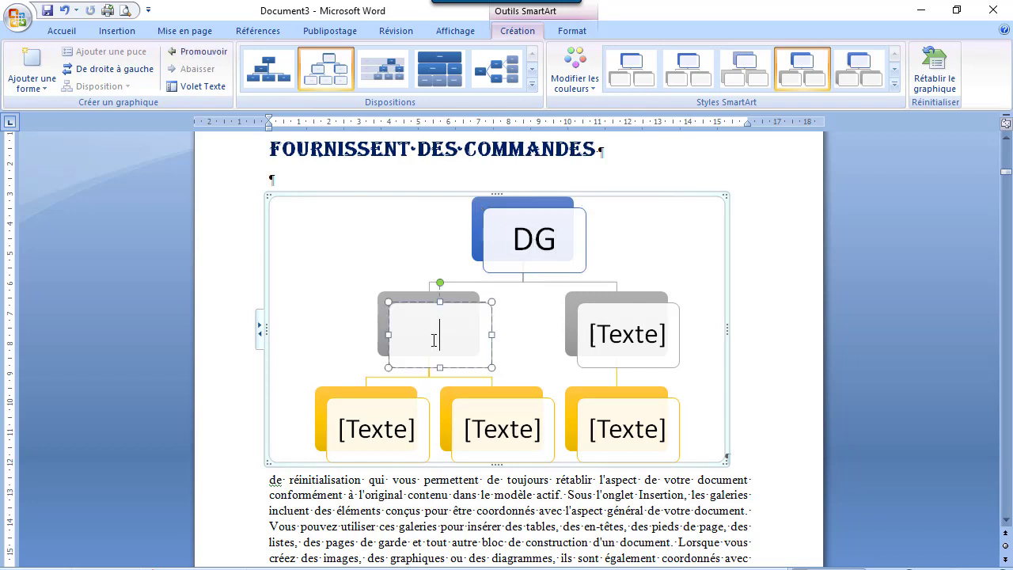
type("Direction ")
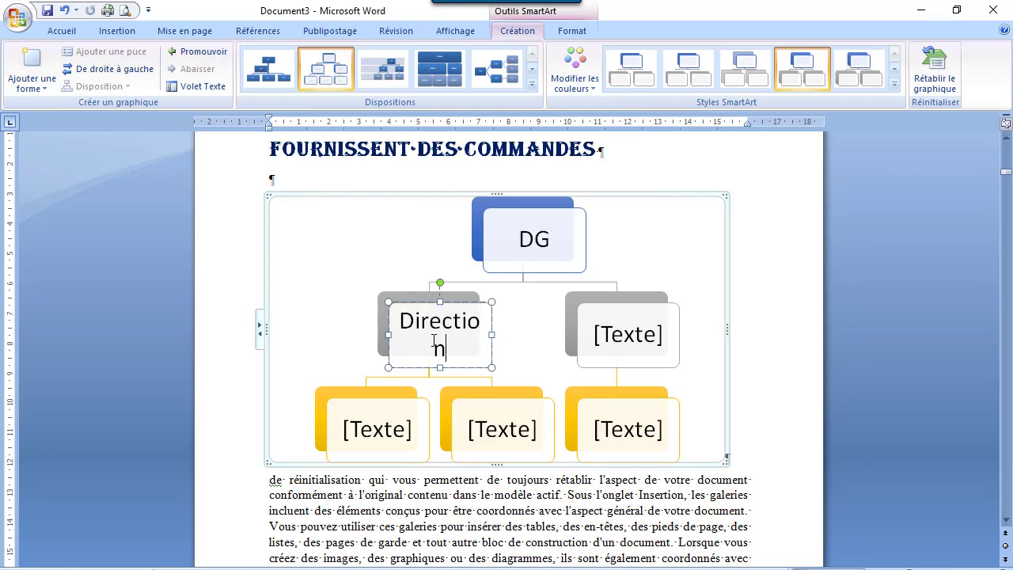
type("comme")
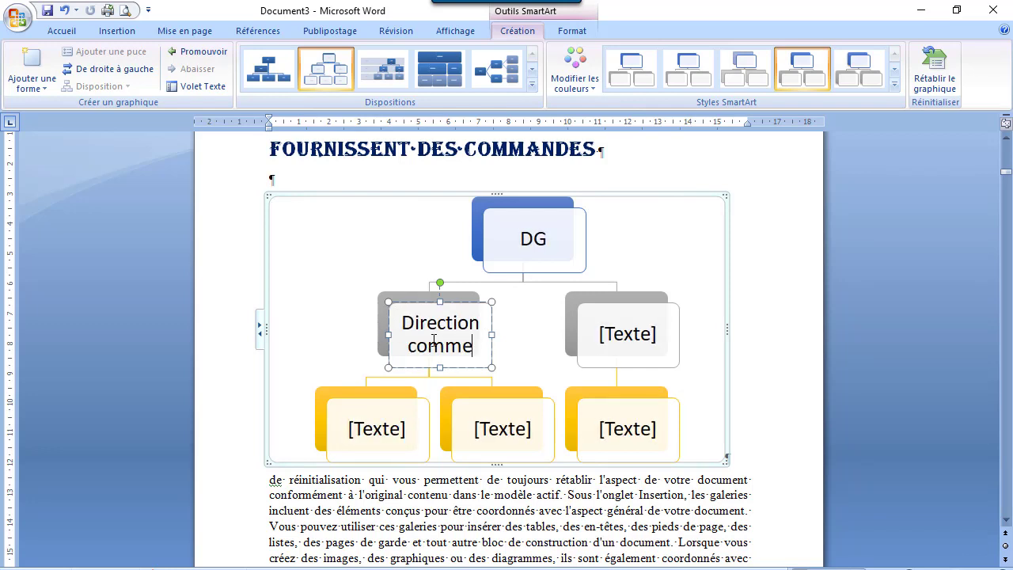
type("rciale")
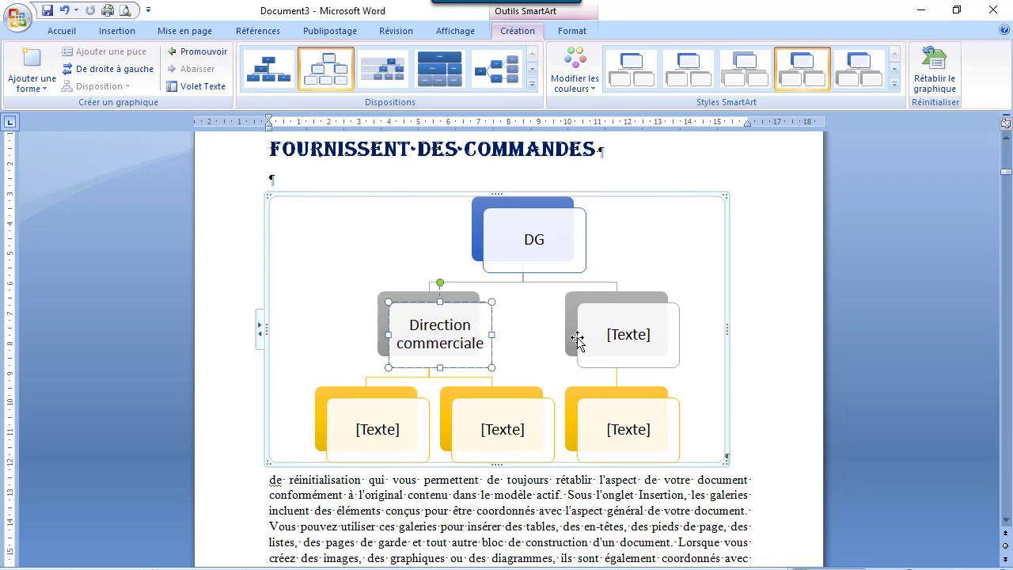